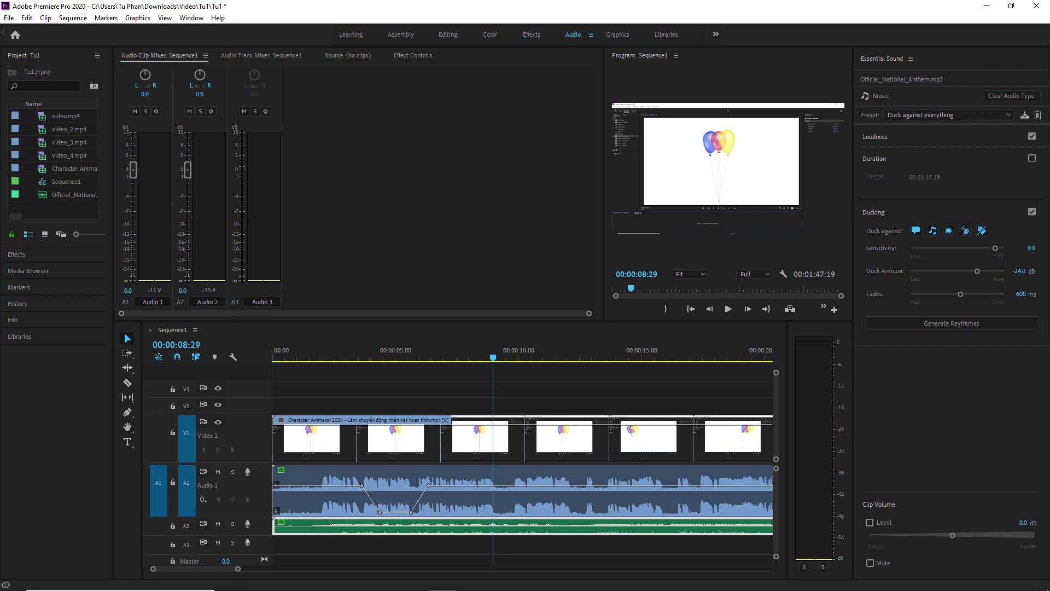
- Bring the Word notes document, open at section 6 on exporting, in front of Premiere Pro
{"action": "left_click", "coordinate": [362, 590]}
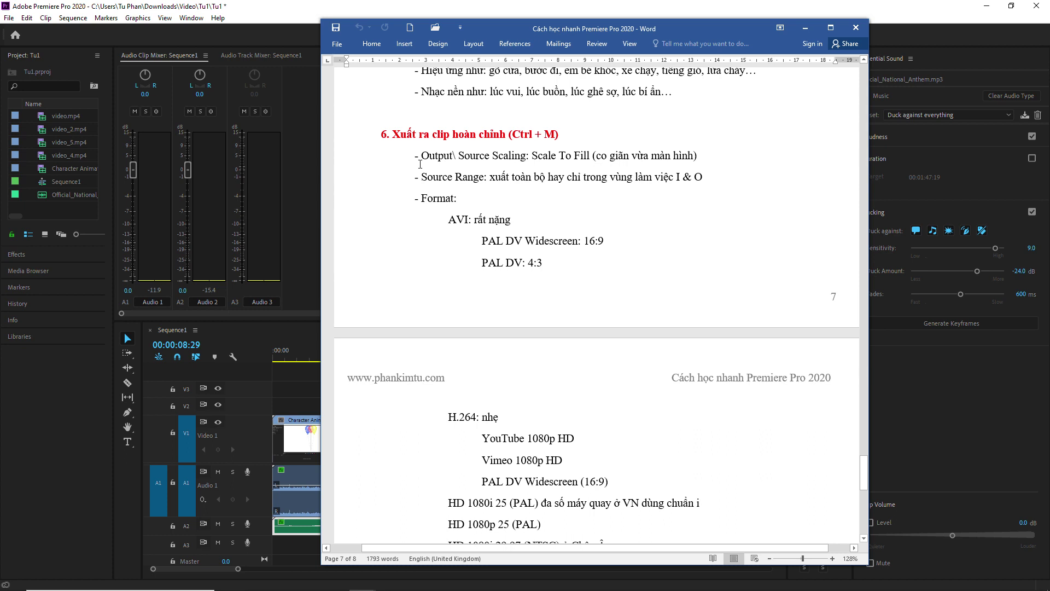
- Scroll the notes down to section 6's export formats: AVI, H.264 presets and QuickTime
{"action": "scroll", "coordinate": [488, 195], "scroll_direction": "down", "scroll_amount": 1}
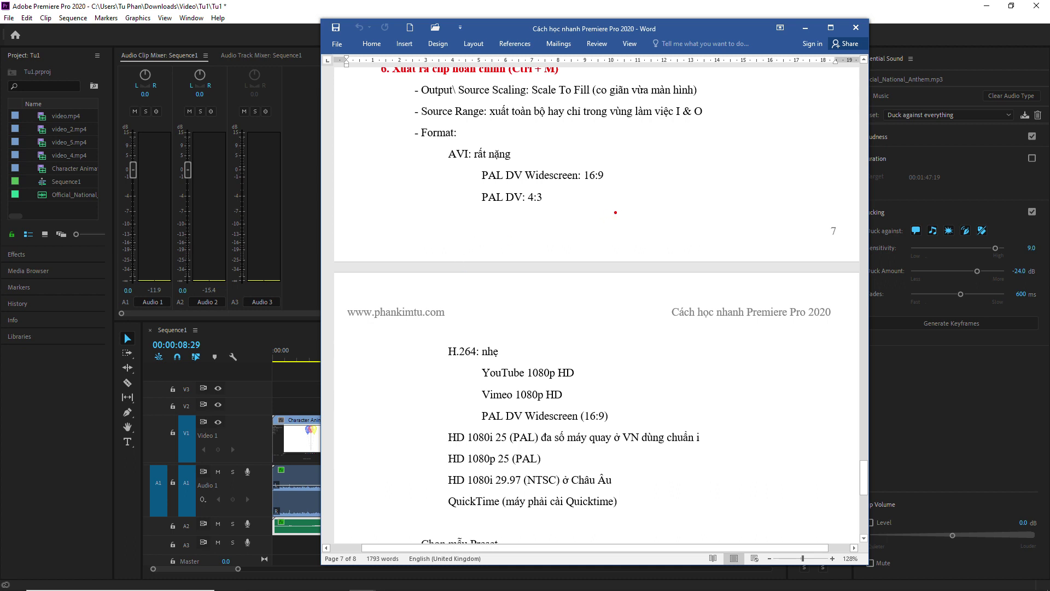
{"action": "left_click_drag", "start_coordinate": [622, 195], "coordinate": [627, 197]}
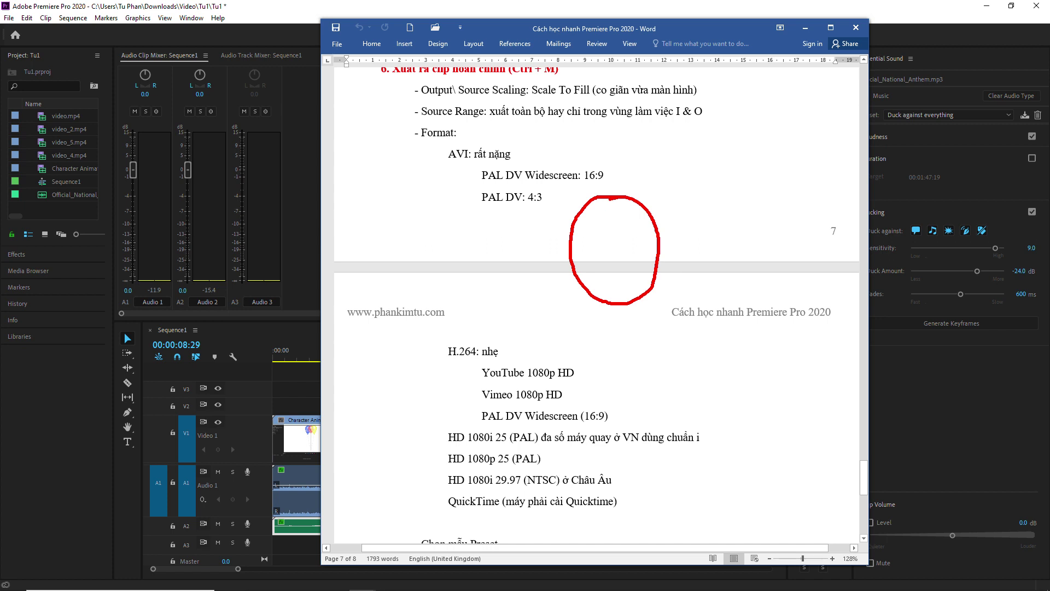
{"action": "mouse_move", "coordinate": [591, 283]}
{"action": "left_mouse_down"}
{"action": "mouse_move", "coordinate": [597, 244]}
{"action": "mouse_move", "coordinate": [619, 280]}
{"action": "mouse_move", "coordinate": [630, 254]}
{"action": "left_mouse_up"}
{"action": "mouse_move", "coordinate": [376, 255]}
{"action": "left_mouse_down"}
{"action": "mouse_move", "coordinate": [568, 258]}
{"action": "mouse_move", "coordinate": [541, 278]}
{"action": "left_mouse_up"}
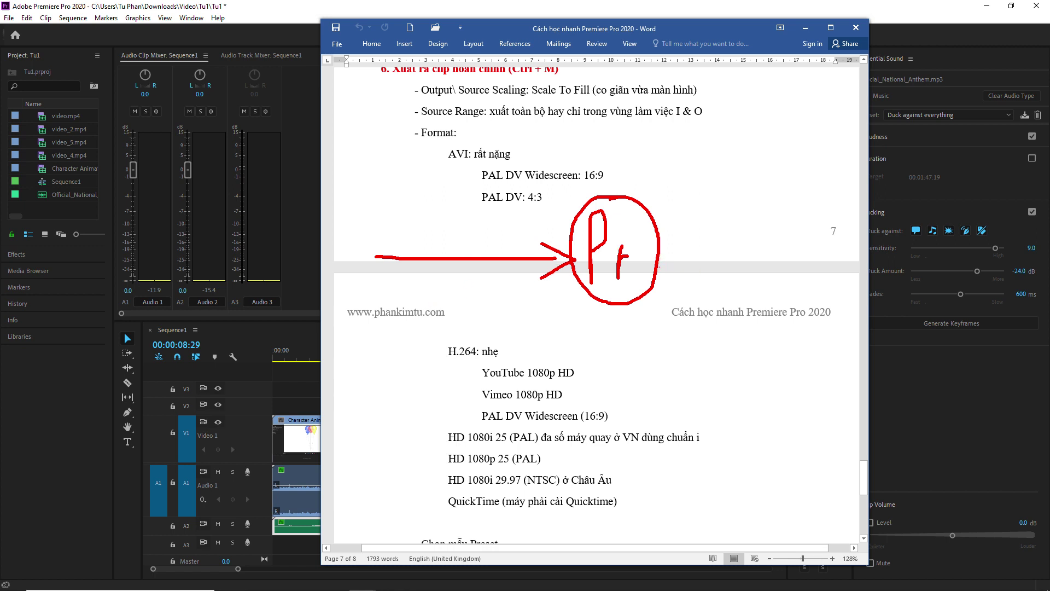
{"action": "mouse_move", "coordinate": [659, 257]}
{"action": "left_mouse_down"}
{"action": "mouse_move", "coordinate": [798, 255]}
{"action": "mouse_move", "coordinate": [786, 282]}
{"action": "left_mouse_up"}
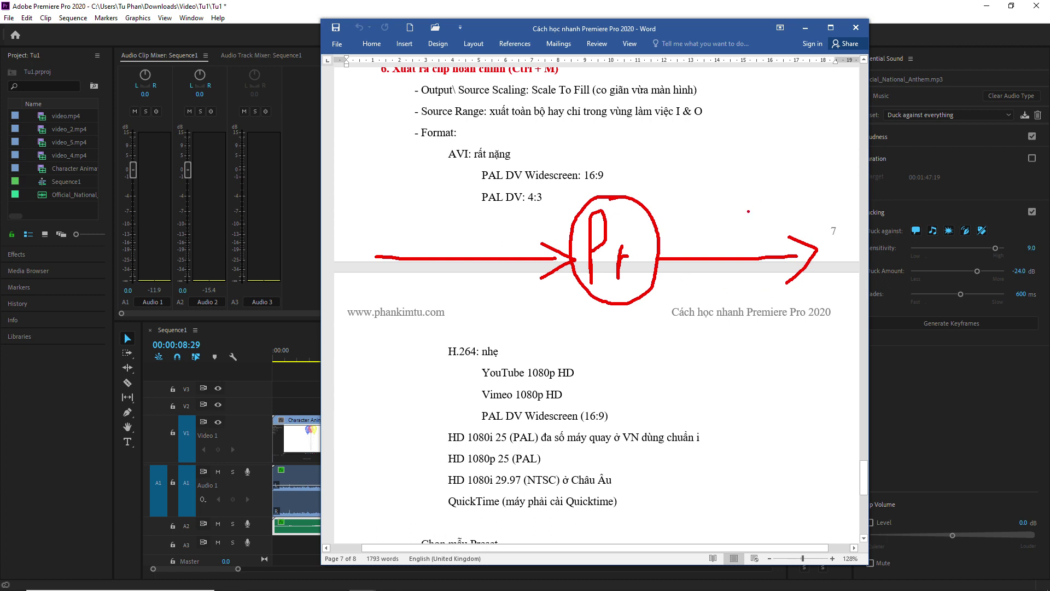
{"action": "key", "text": "Escape"}
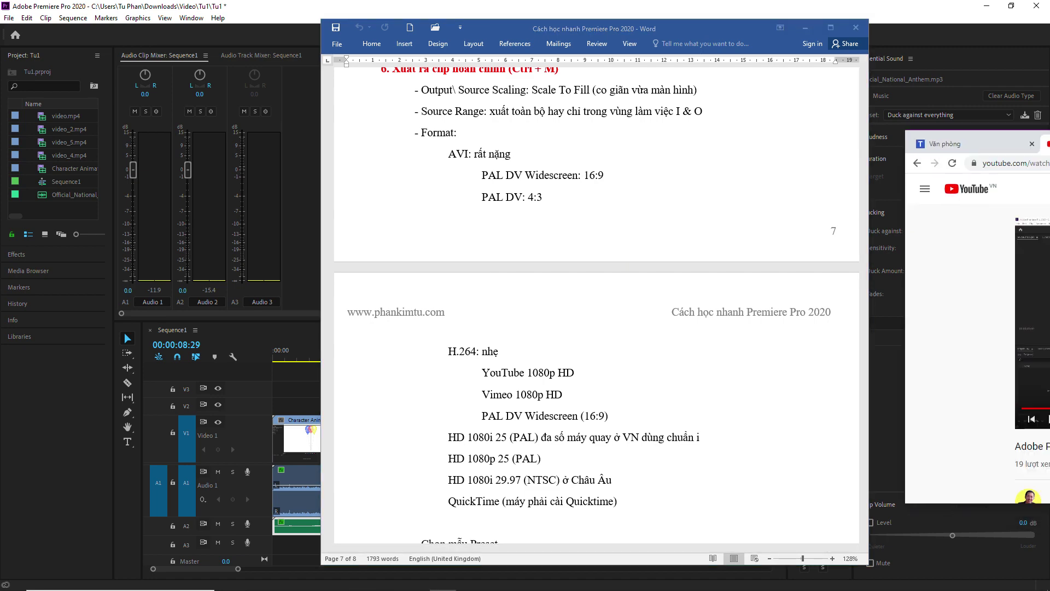
{"action": "left_click_drag", "start_coordinate": [1049, 104], "coordinate": [574, 107]}
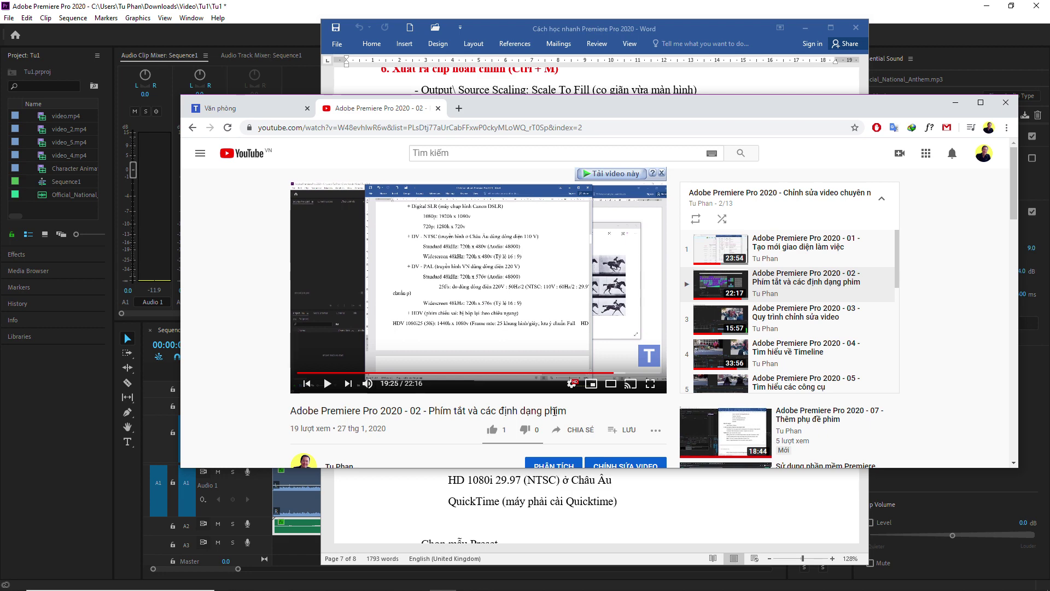
{"action": "left_click_drag", "start_coordinate": [636, 107], "coordinate": [1049, 107]}
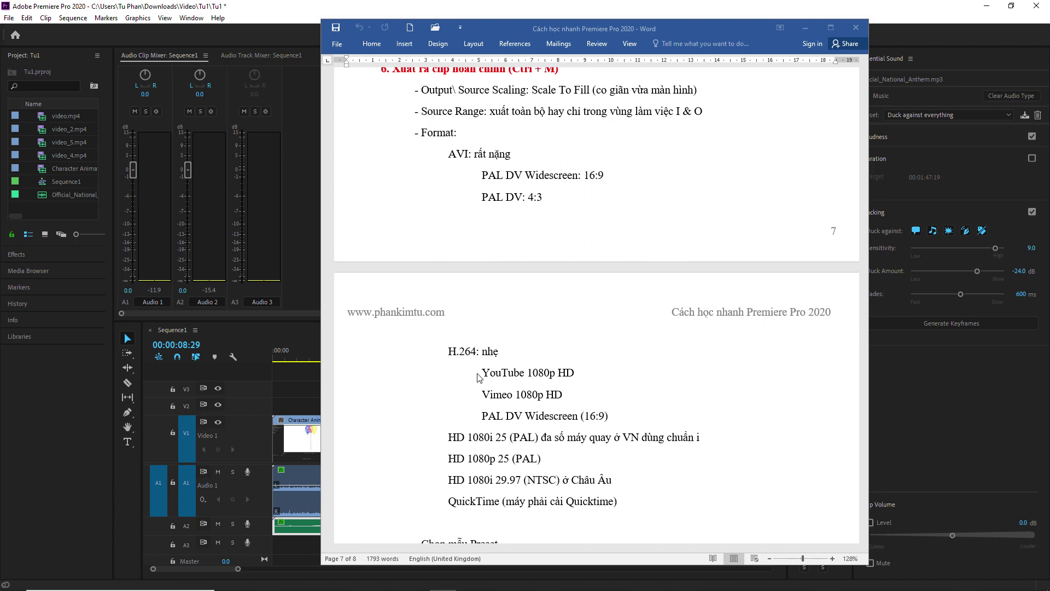
{"action": "scroll", "coordinate": [493, 405], "scroll_direction": "down", "scroll_amount": 2}
{"action": "scroll", "coordinate": [503, 430], "scroll_direction": "up", "scroll_amount": 1}
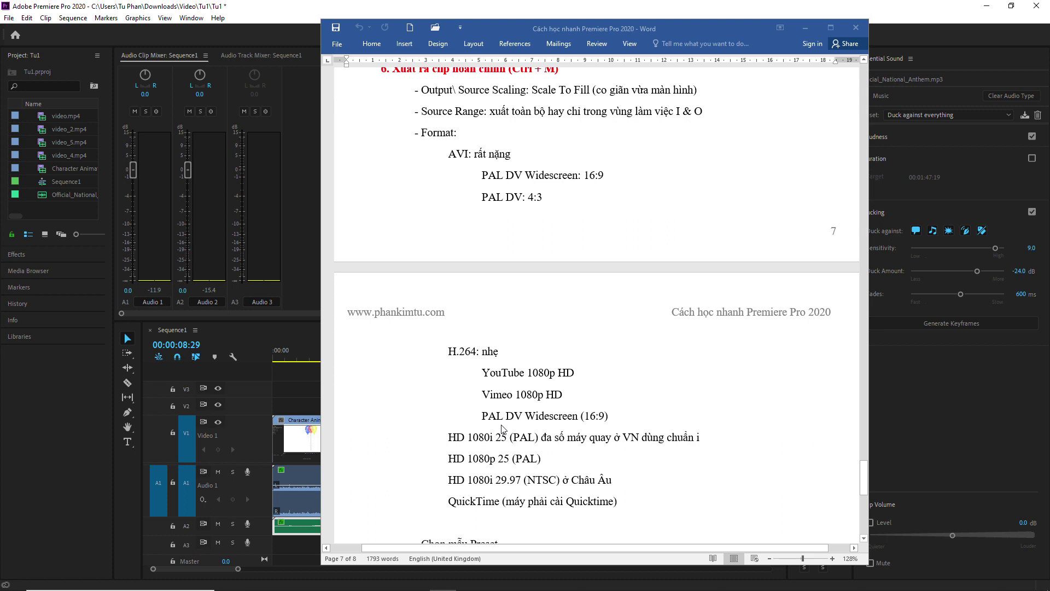
{"action": "scroll", "coordinate": [471, 181], "scroll_direction": "down", "scroll_amount": 1}
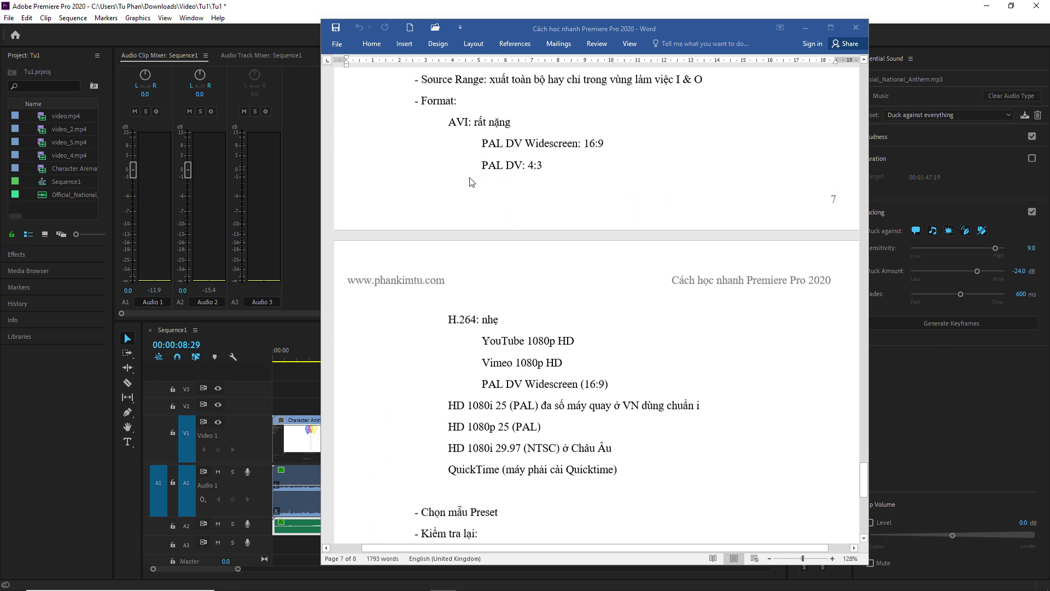
{"action": "scroll", "coordinate": [471, 181], "scroll_direction": "up", "scroll_amount": 1}
{"action": "left_click", "coordinate": [470, 154]}
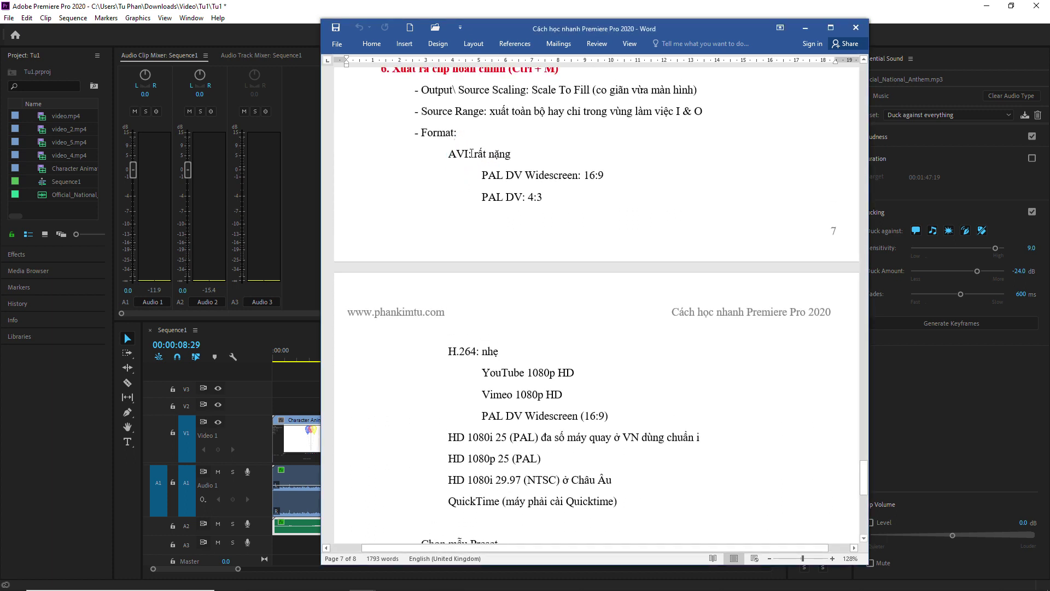
{"action": "double_click", "coordinate": [471, 154]}
{"action": "left_click", "coordinate": [498, 222]}
{"action": "scroll", "coordinate": [497, 222], "scroll_direction": "down", "scroll_amount": 1}
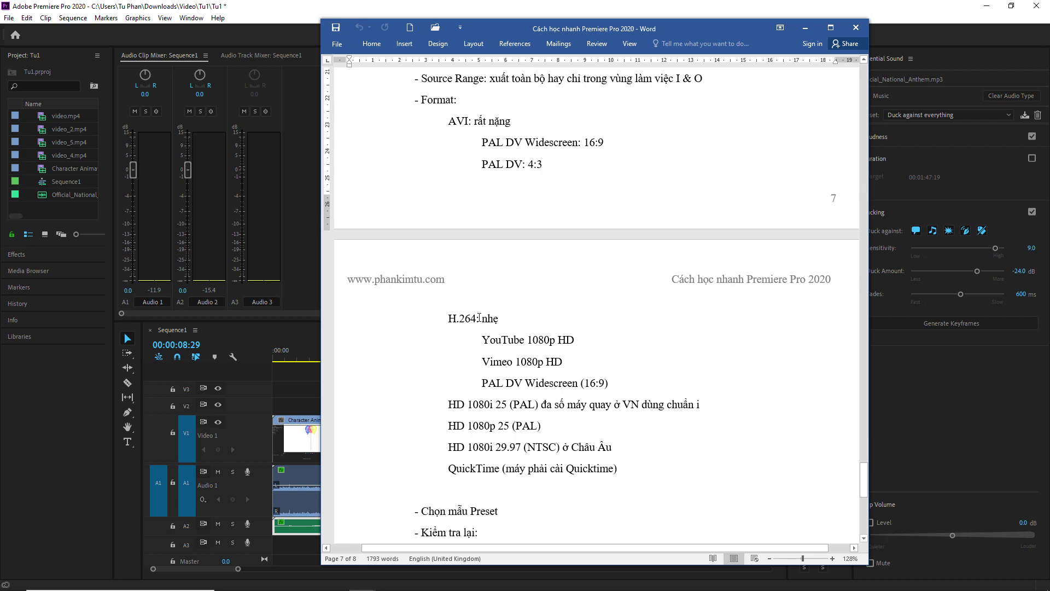
{"action": "scroll", "coordinate": [475, 316], "scroll_direction": "down", "scroll_amount": 1}
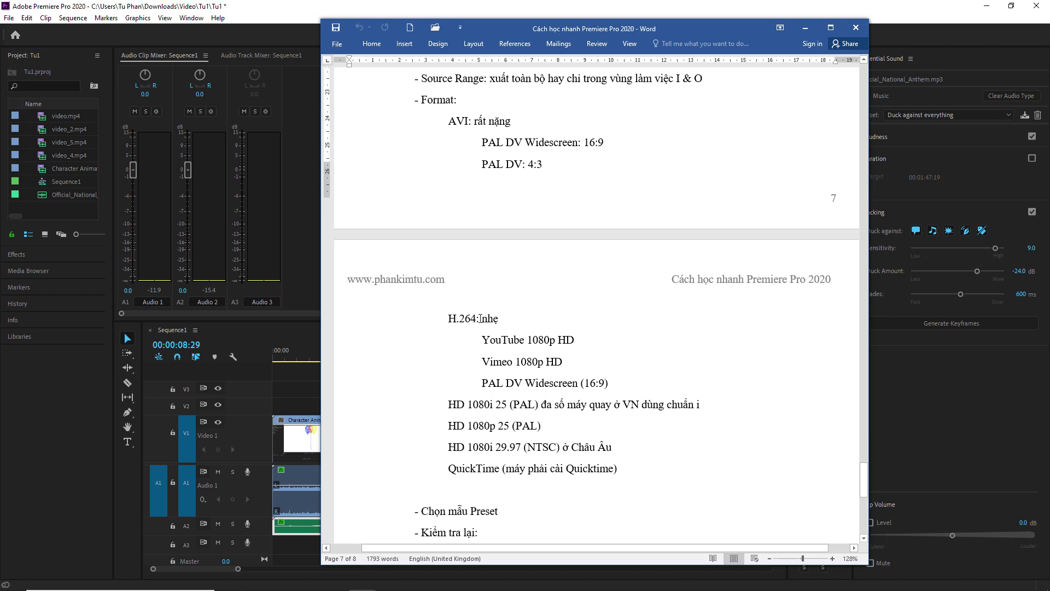
{"action": "scroll", "coordinate": [474, 315], "scroll_direction": "up", "scroll_amount": 1}
{"action": "left_click_drag", "start_coordinate": [481, 319], "coordinate": [449, 319]}
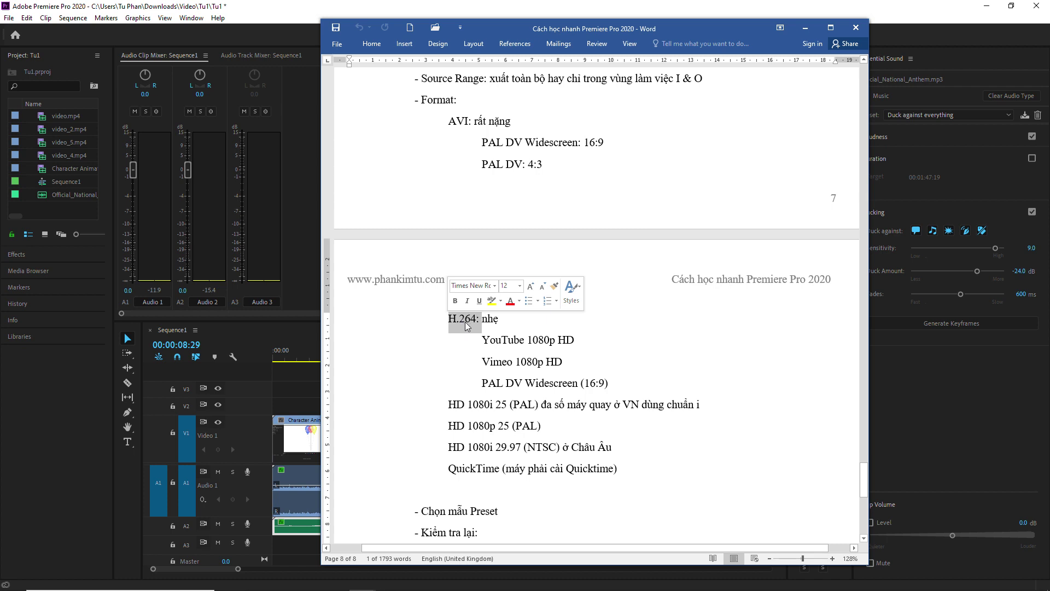
{"action": "left_click", "coordinate": [467, 323]}
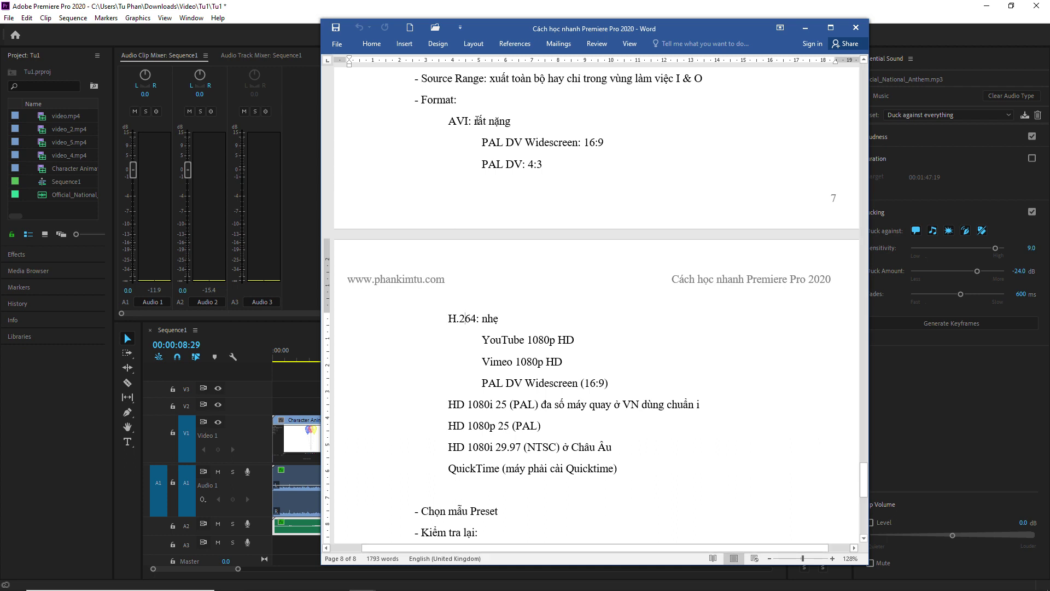
- Highlight the AVI: and H.264: format labels in the notes to compare them
{"action": "double_click", "coordinate": [464, 130]}
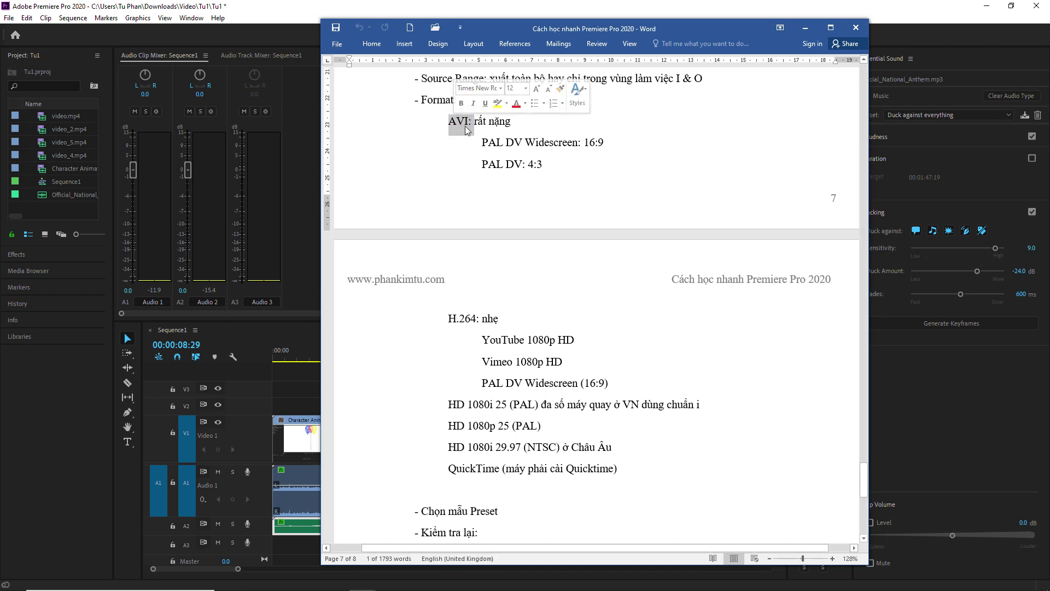
{"action": "scroll", "coordinate": [468, 320], "scroll_direction": "down", "scroll_amount": 3}
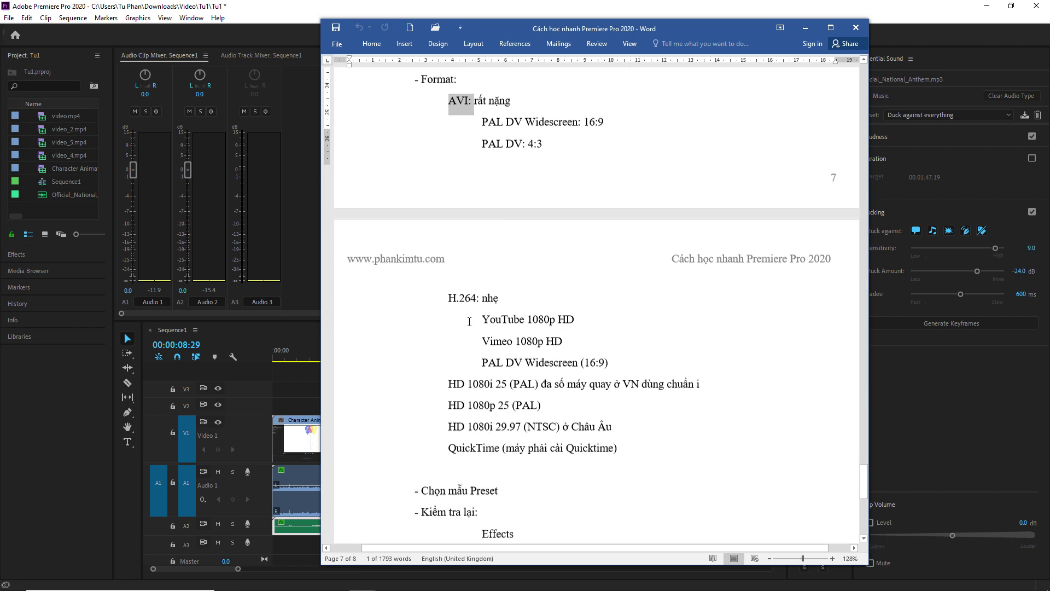
{"action": "scroll", "coordinate": [465, 319], "scroll_direction": "up", "scroll_amount": 3}
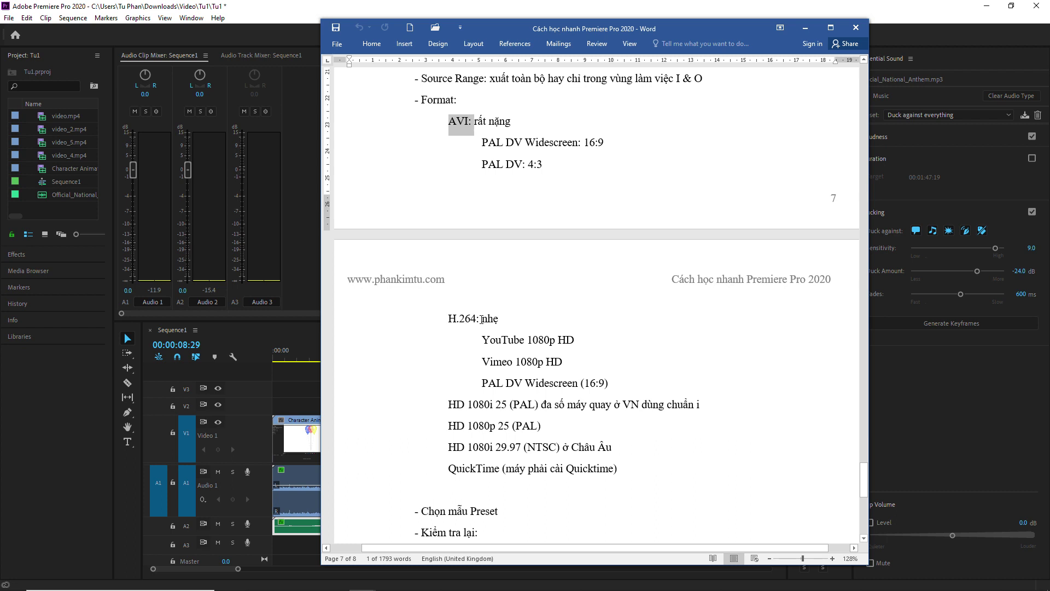
{"action": "left_click_drag", "start_coordinate": [481, 318], "coordinate": [449, 318]}
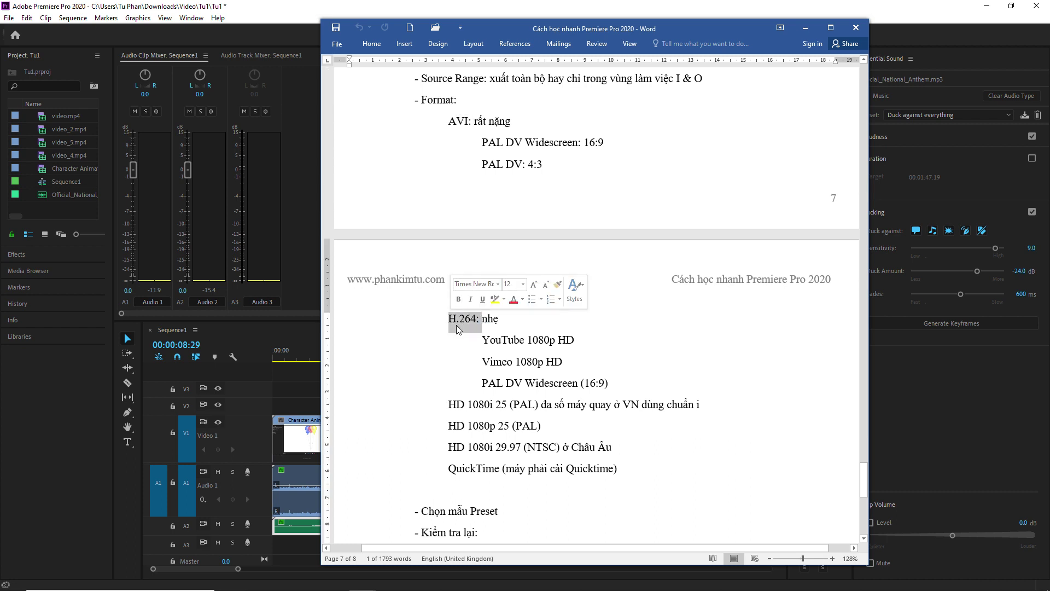
{"action": "left_click", "coordinate": [463, 328]}
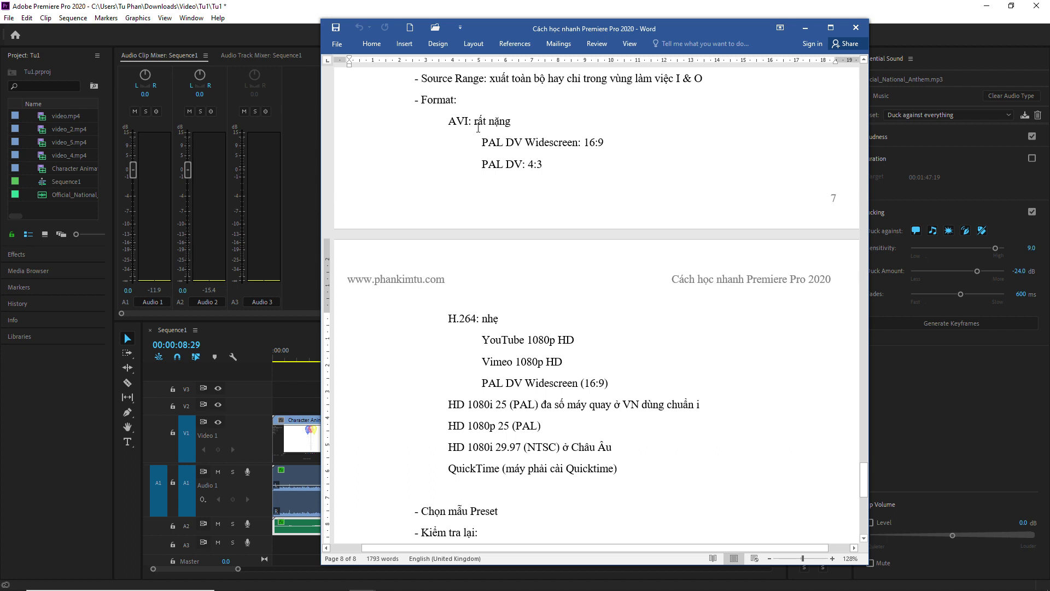
- Reselect the word AVI, then scroll down to the Kiểm tra lại review checklist
{"action": "left_click_drag", "start_coordinate": [450, 121], "coordinate": [497, 121]}
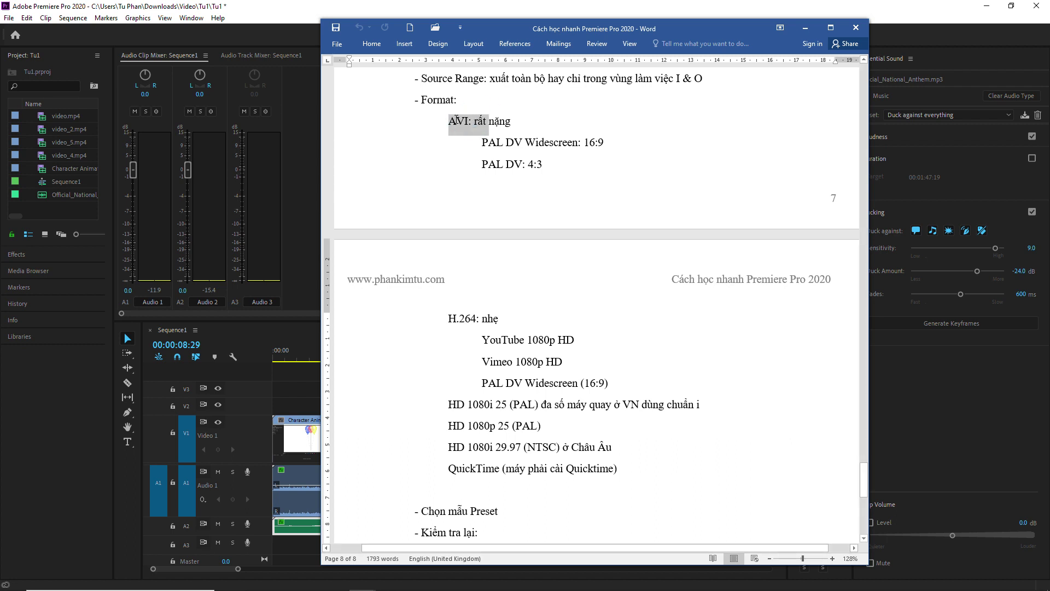
{"action": "left_click", "coordinate": [490, 121]}
{"action": "double_click", "coordinate": [458, 121]}
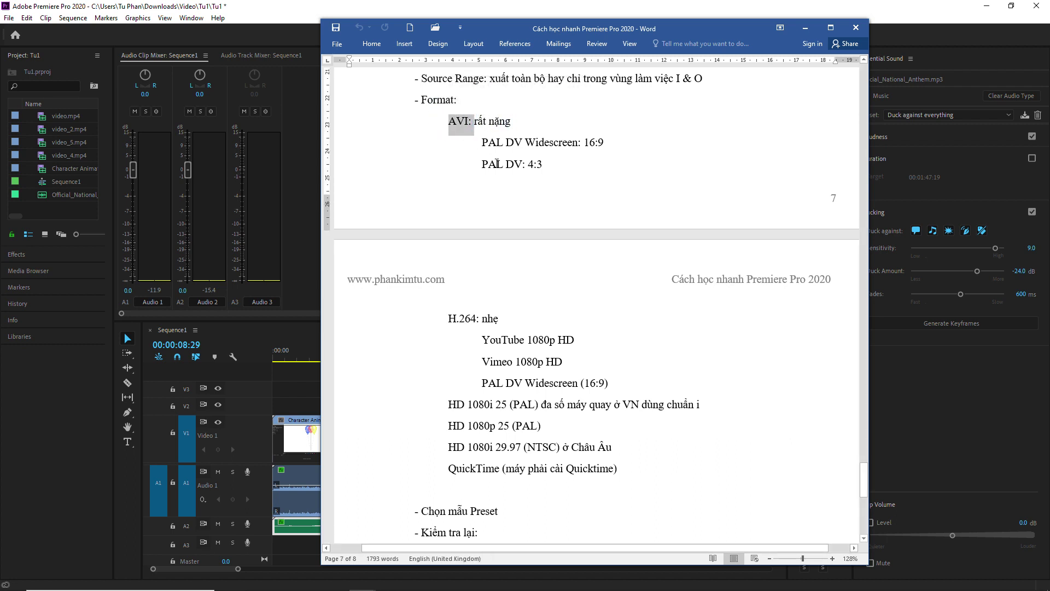
{"action": "scroll", "coordinate": [504, 224], "scroll_direction": "down", "scroll_amount": 2}
{"action": "scroll", "coordinate": [503, 224], "scroll_direction": "down", "scroll_amount": 2}
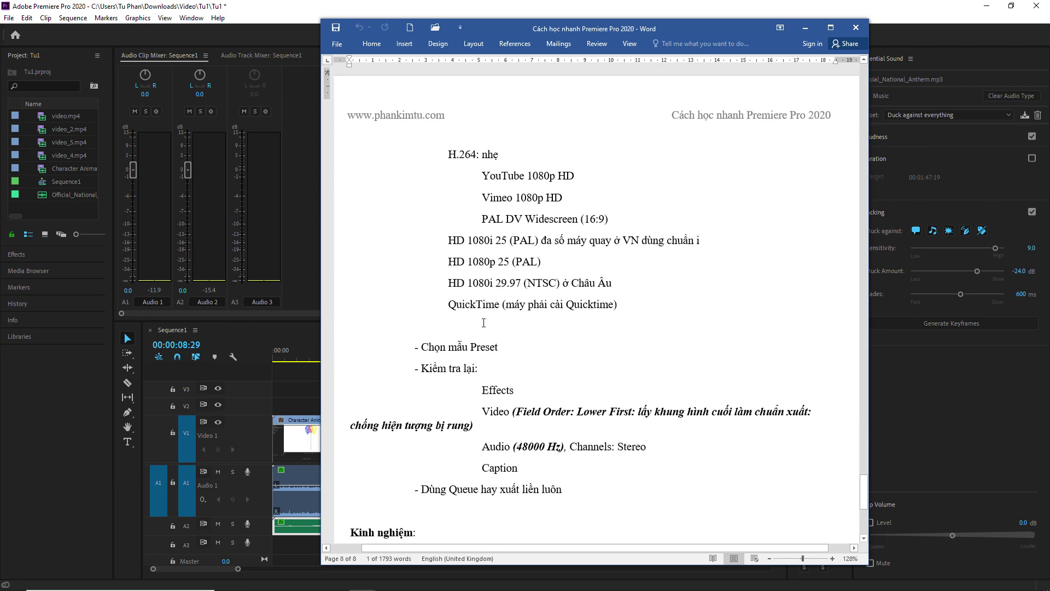
{"action": "scroll", "coordinate": [479, 369], "scroll_direction": "up", "scroll_amount": 2}
{"action": "left_click_drag", "start_coordinate": [497, 372], "coordinate": [448, 370]}
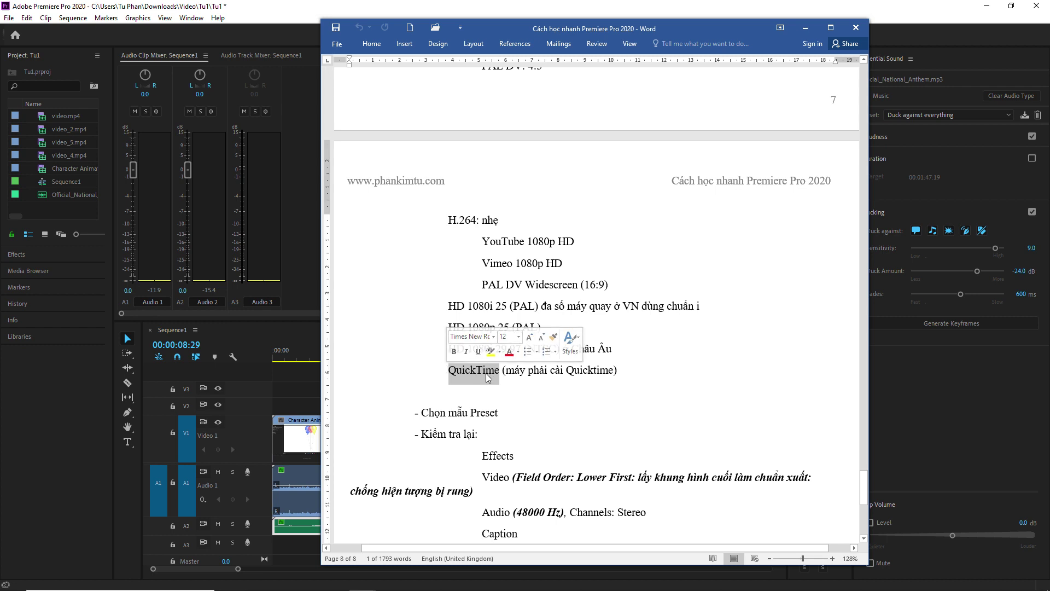
{"action": "left_click", "coordinate": [502, 371]}
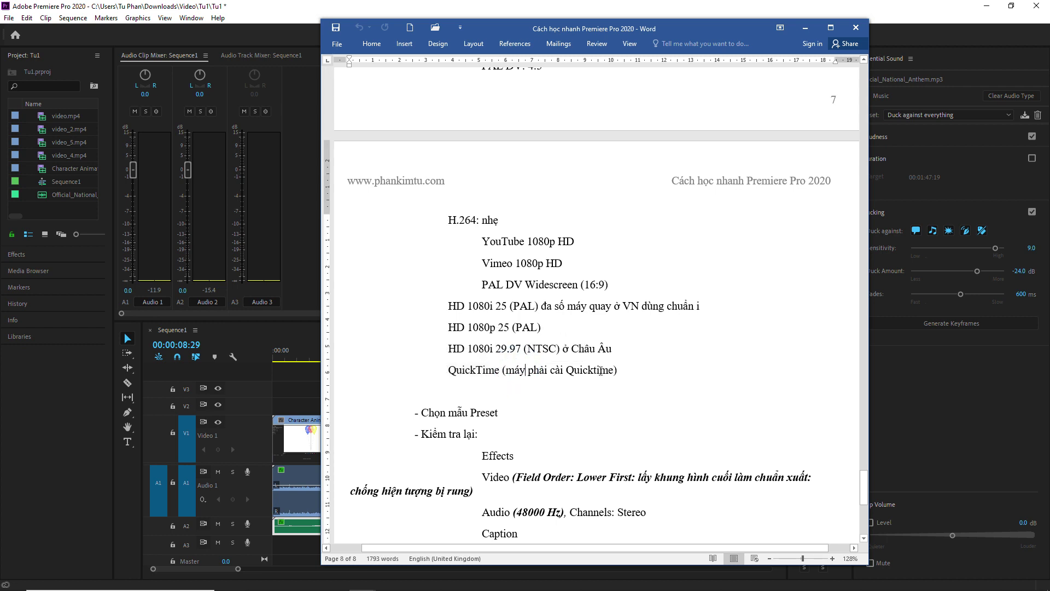
{"action": "left_click_drag", "start_coordinate": [613, 371], "coordinate": [566, 371]}
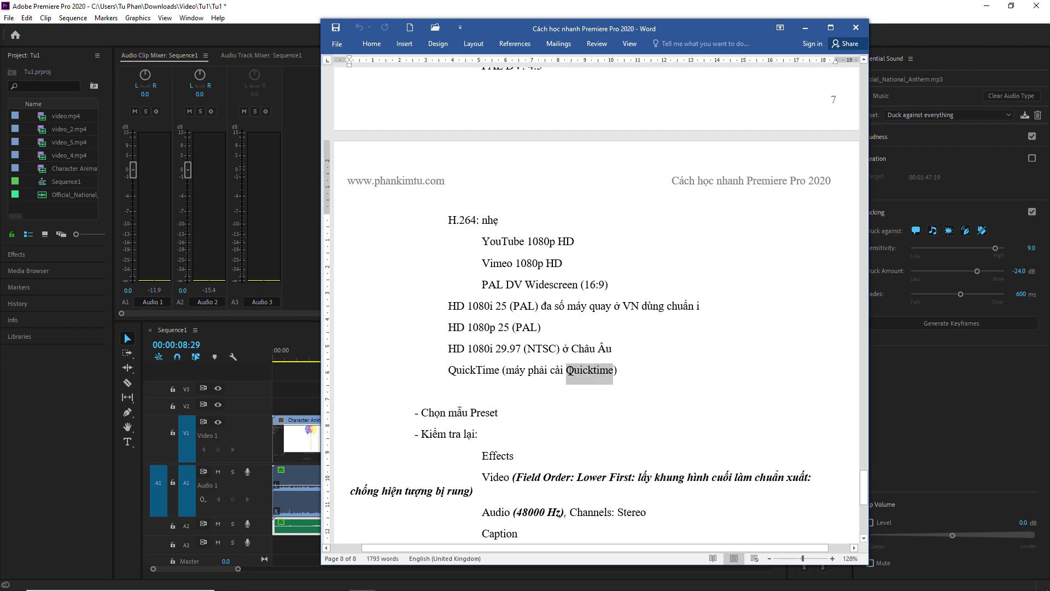
{"action": "left_click", "coordinate": [539, 371]}
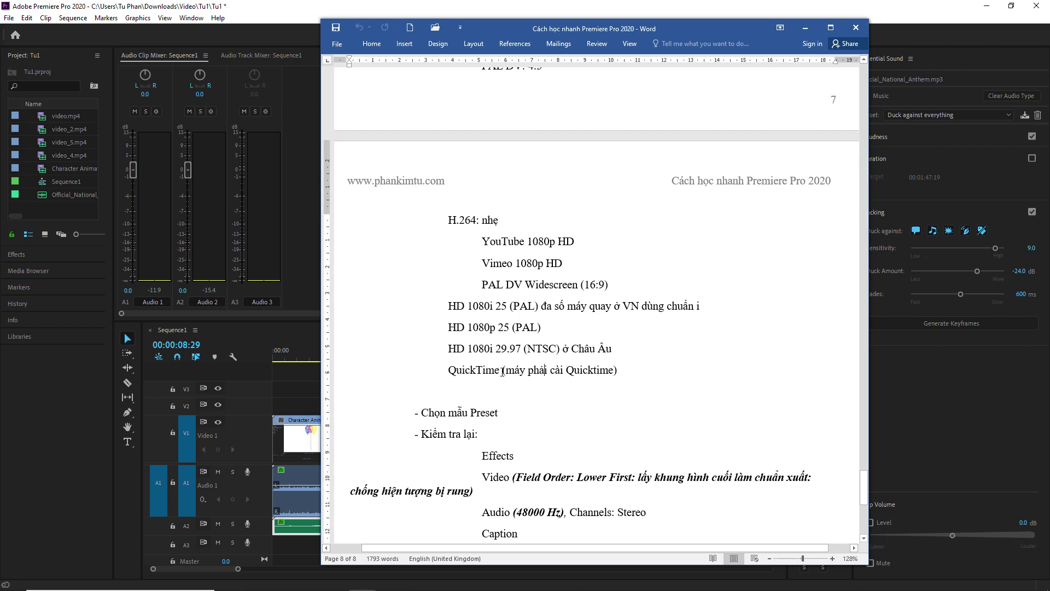
{"action": "scroll", "coordinate": [502, 371], "scroll_direction": "up", "scroll_amount": 1}
{"action": "scroll", "coordinate": [497, 389], "scroll_direction": "up", "scroll_amount": 2}
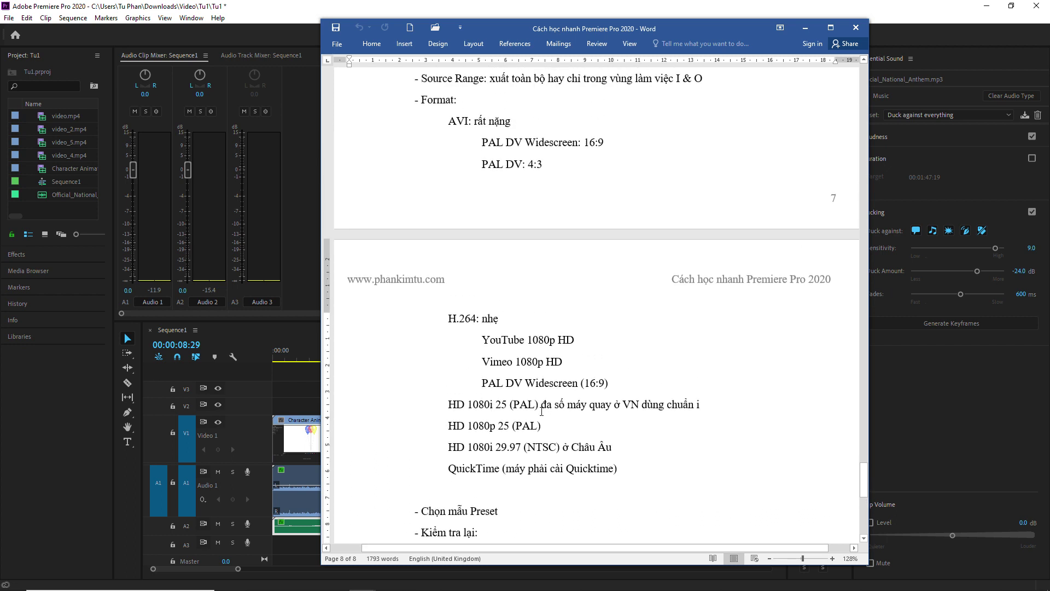
{"action": "scroll", "coordinate": [555, 406], "scroll_direction": "down", "scroll_amount": 1}
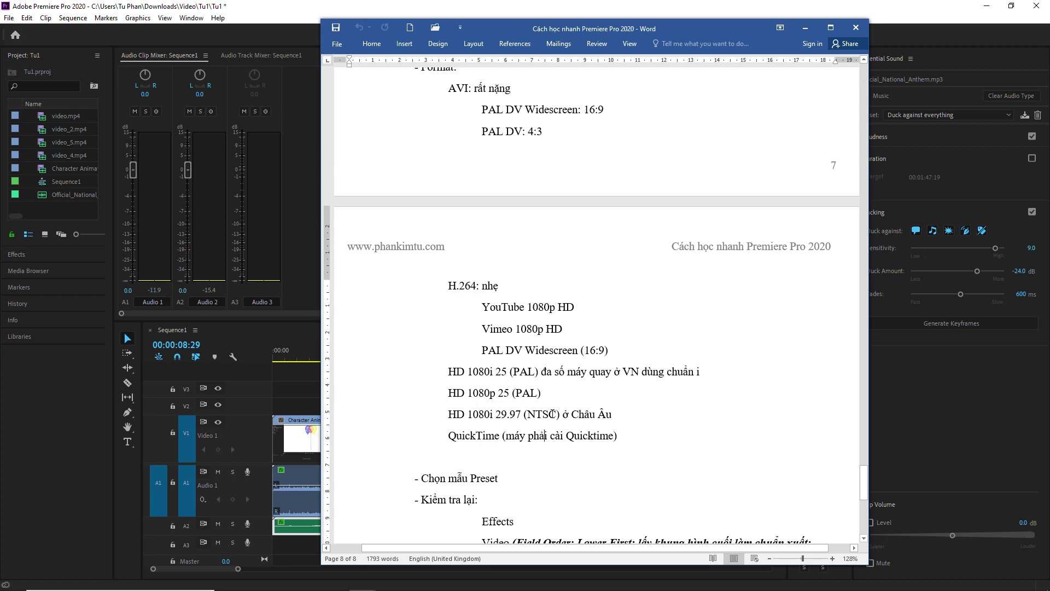
{"action": "left_click_drag", "start_coordinate": [612, 414], "coordinate": [527, 413]}
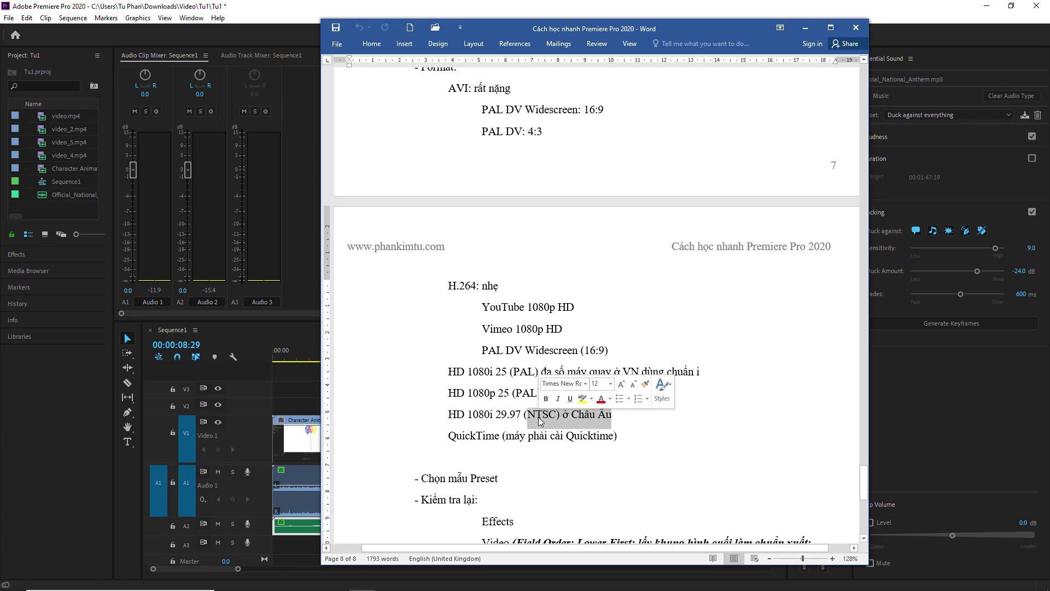
{"action": "left_click", "coordinate": [534, 375]}
{"action": "double_click", "coordinate": [522, 378]}
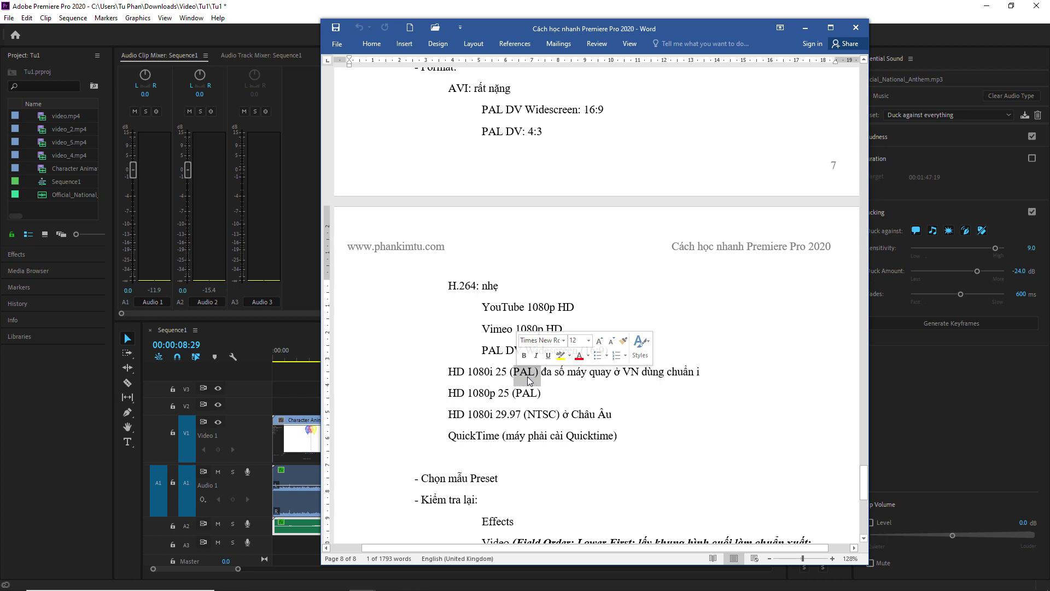
{"action": "left_click", "coordinate": [528, 373]}
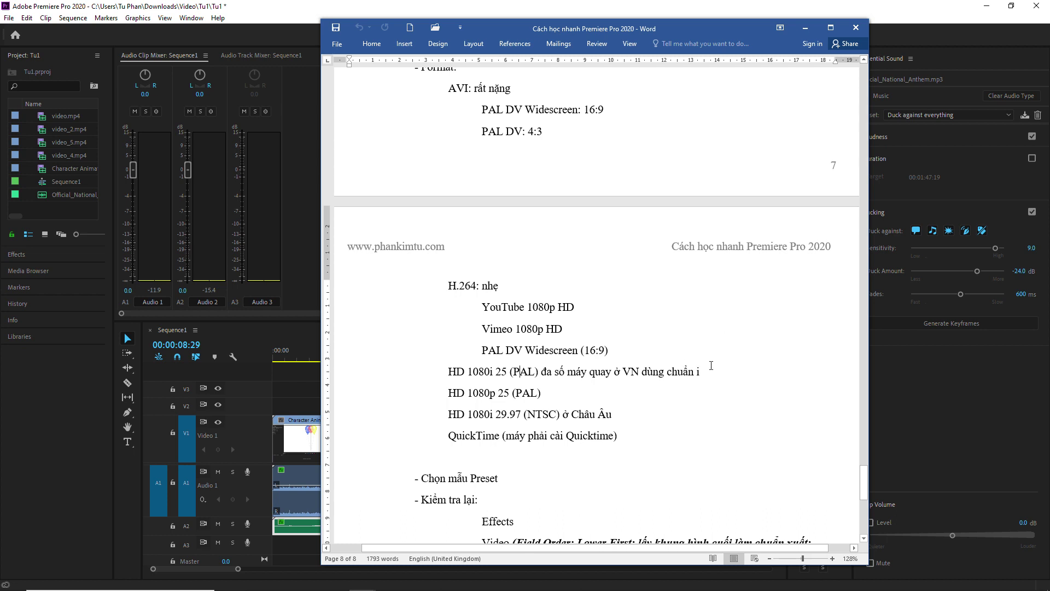
{"action": "scroll", "coordinate": [514, 392], "scroll_direction": "down", "scroll_amount": 2}
{"action": "scroll", "coordinate": [503, 410], "scroll_direction": "down", "scroll_amount": 3}
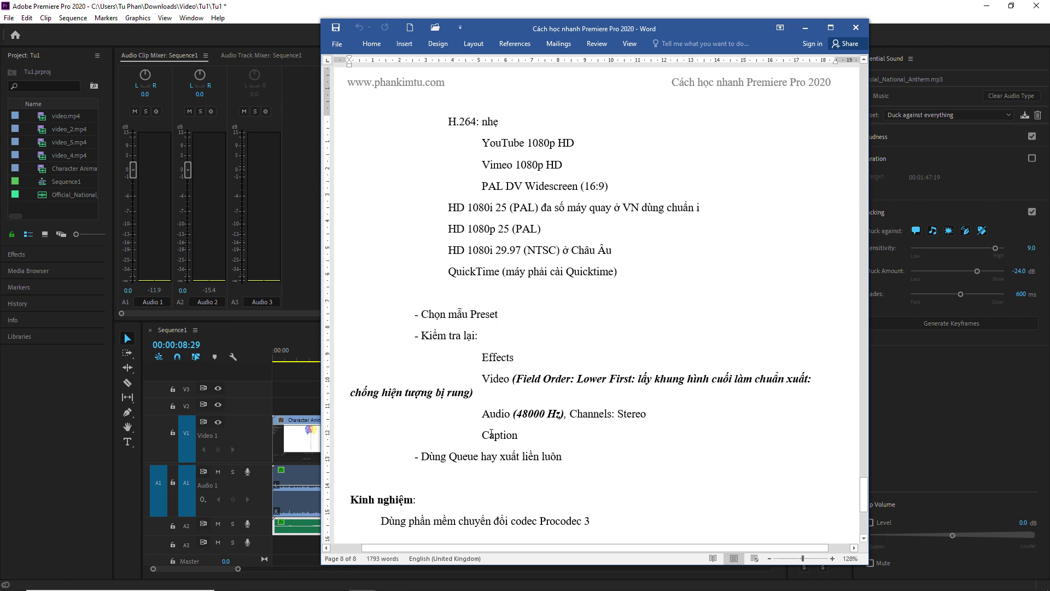
{"action": "scroll", "coordinate": [491, 433], "scroll_direction": "down", "scroll_amount": 1}
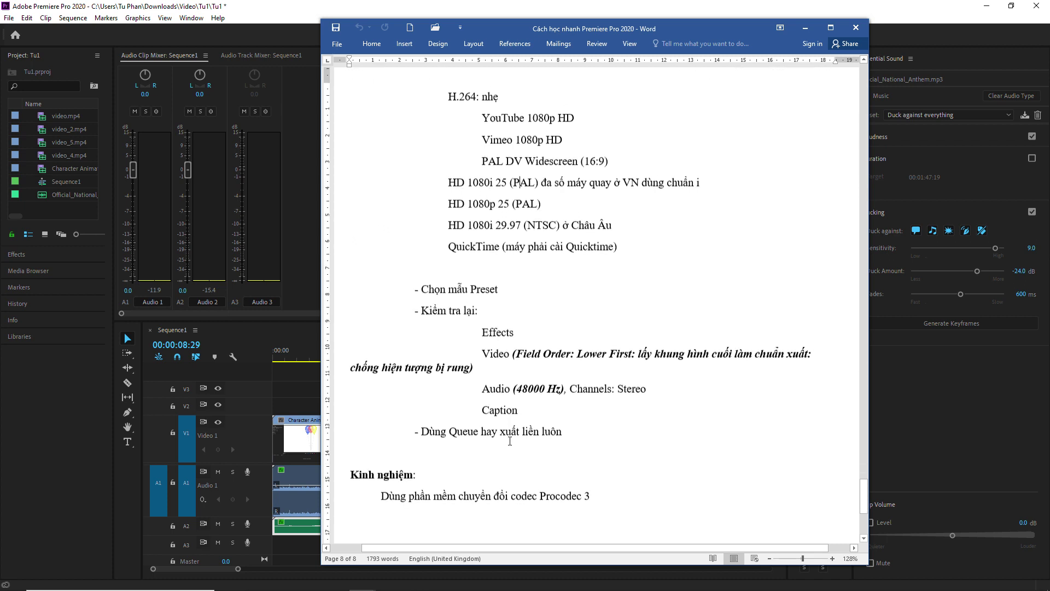
{"action": "left_click_drag", "start_coordinate": [498, 346], "coordinate": [569, 345]}
{"action": "left_click_drag", "start_coordinate": [484, 381], "coordinate": [561, 381]}
{"action": "left_click", "coordinate": [513, 346]}
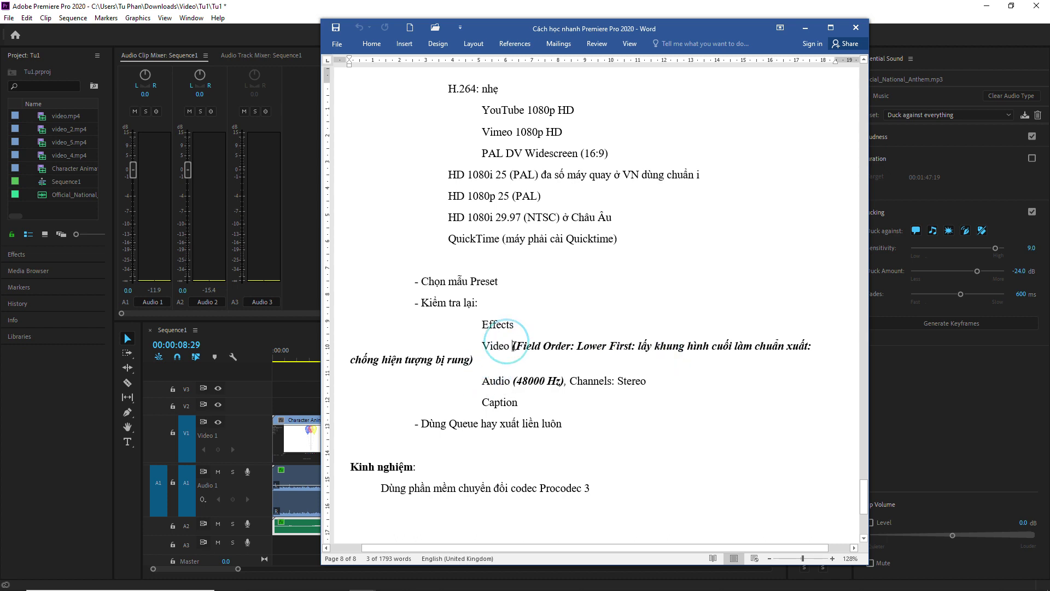
- Highlight 'Lower First' in the notes, then minimize Word to reveal Premiere Pro
{"action": "double_click", "coordinate": [591, 345]}
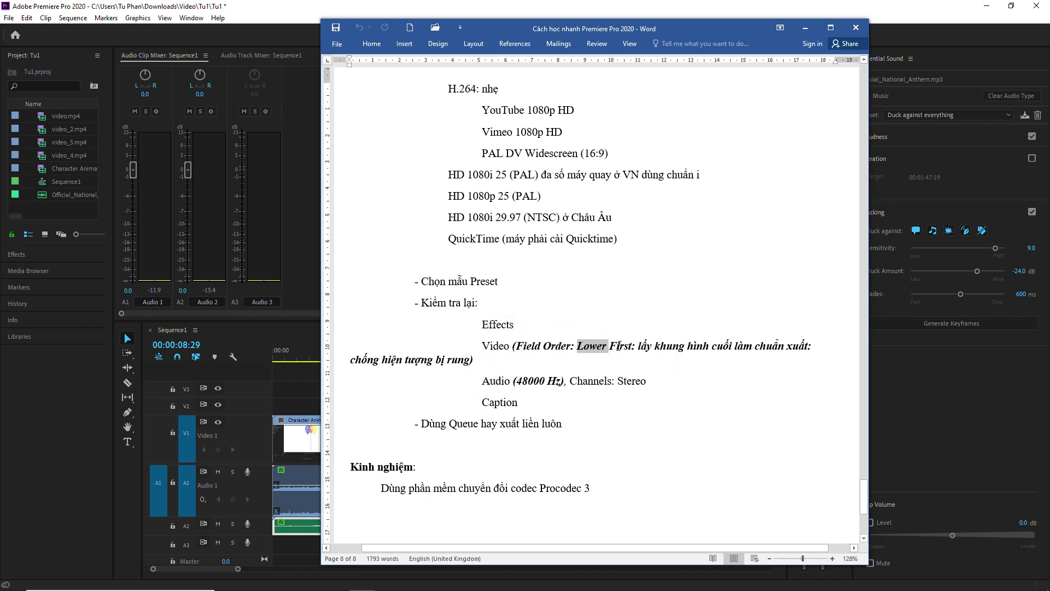
{"action": "left_click_drag", "start_coordinate": [619, 345], "coordinate": [630, 345]}
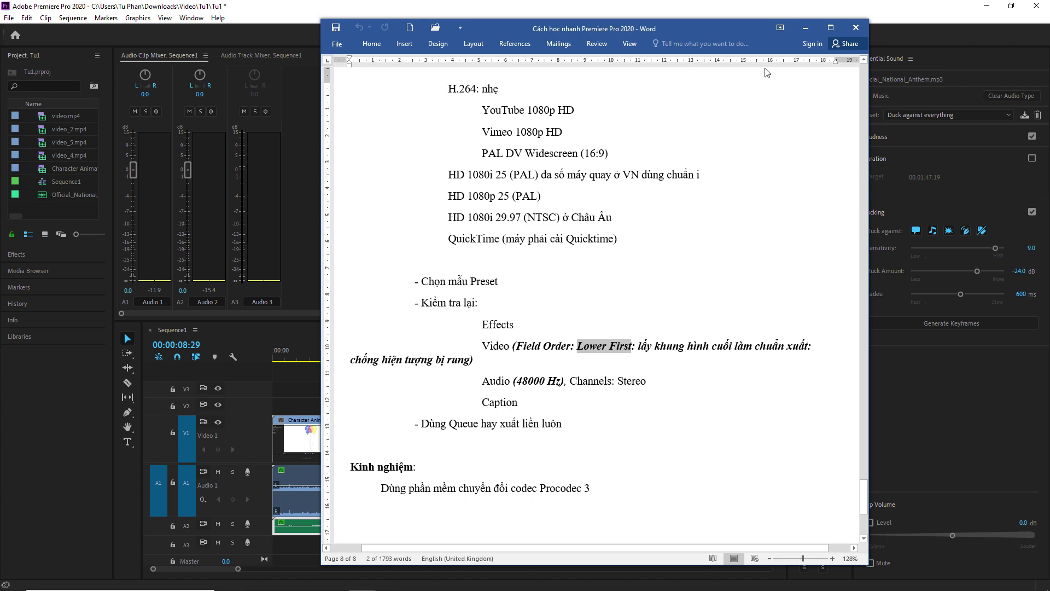
{"action": "left_click", "coordinate": [806, 28]}
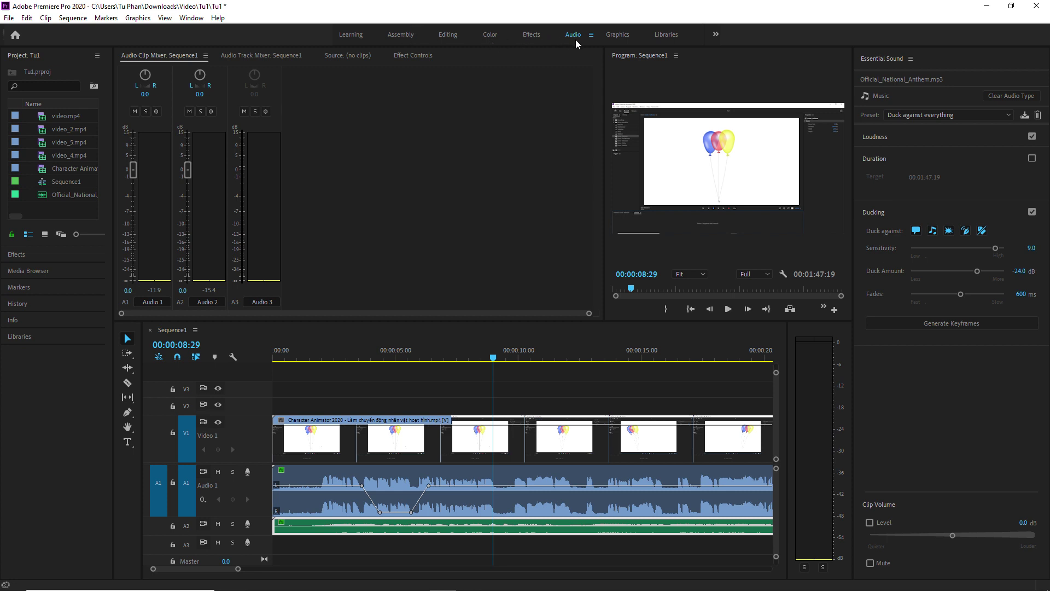
- Switch to the Editing workspace and delete the video, audio and music clips from Sequence1
{"action": "left_click", "coordinate": [447, 35]}
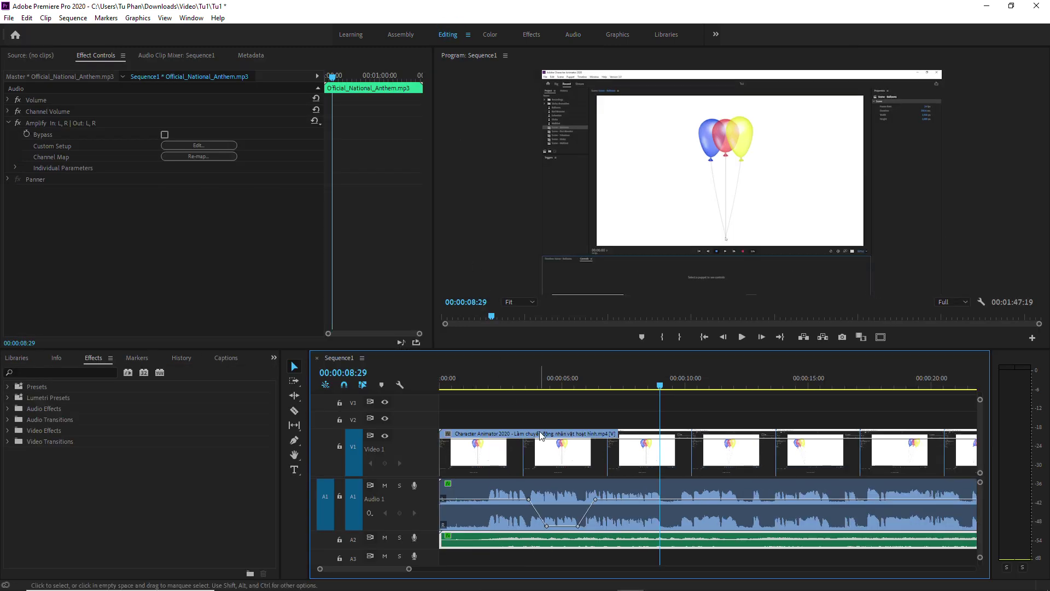
{"action": "left_click", "coordinate": [549, 460]}
{"action": "key", "text": "Delete"}
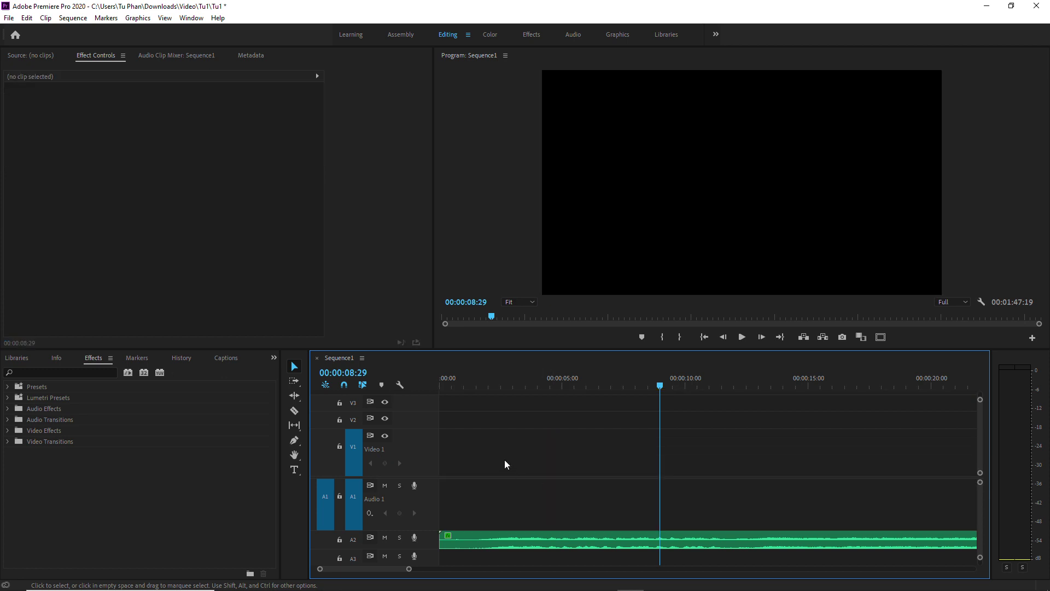
{"action": "key", "text": "ctrl+a"}
{"action": "key", "text": "Delete"}
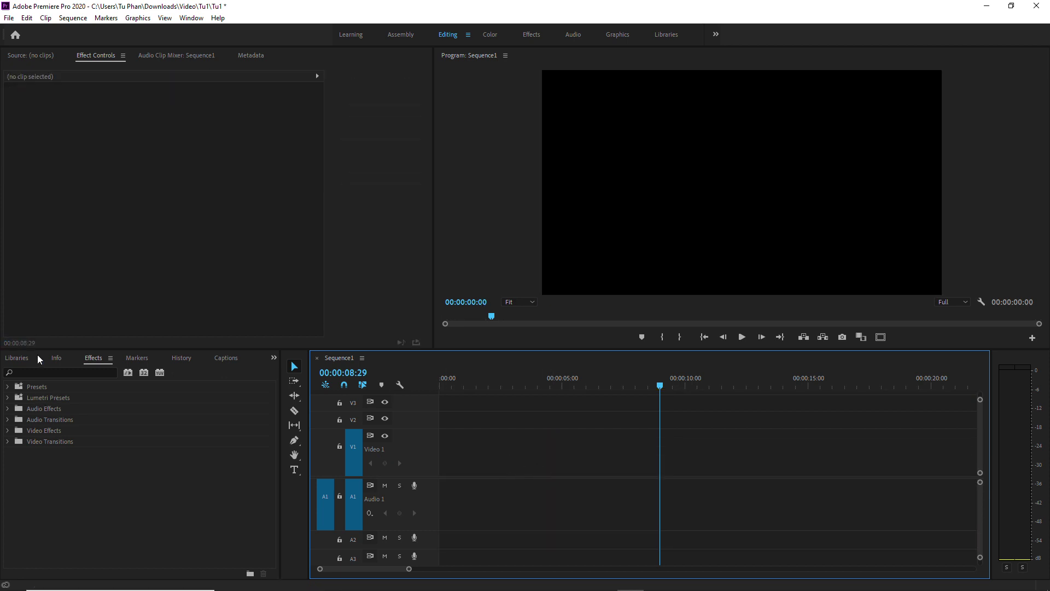
- Browse the Libraries, Captions and Media Browser panels, then show the Tu1 project bin
{"action": "left_click", "coordinate": [45, 55]}
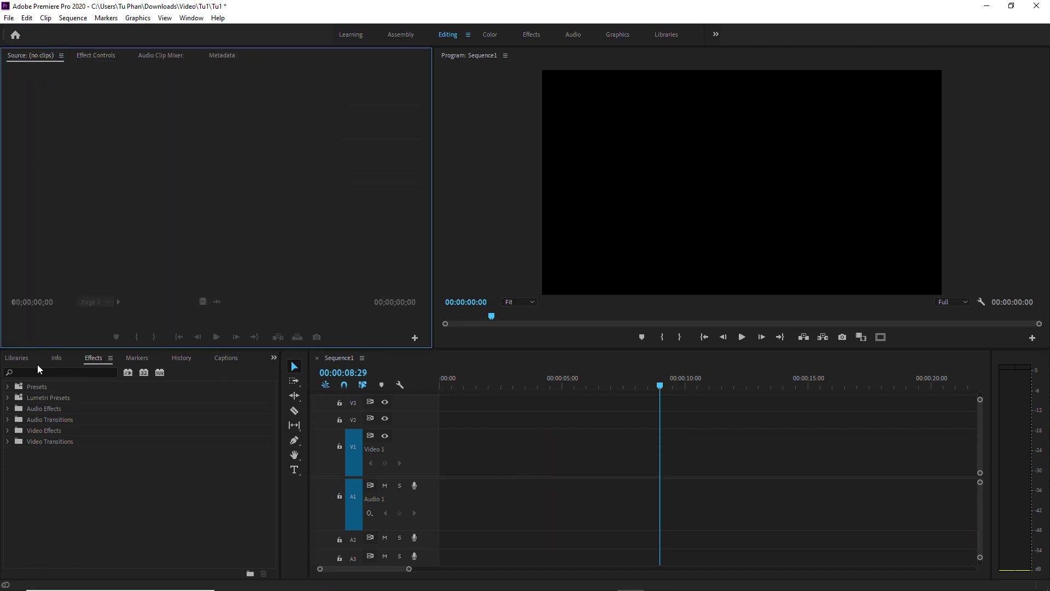
{"action": "left_click", "coordinate": [18, 358]}
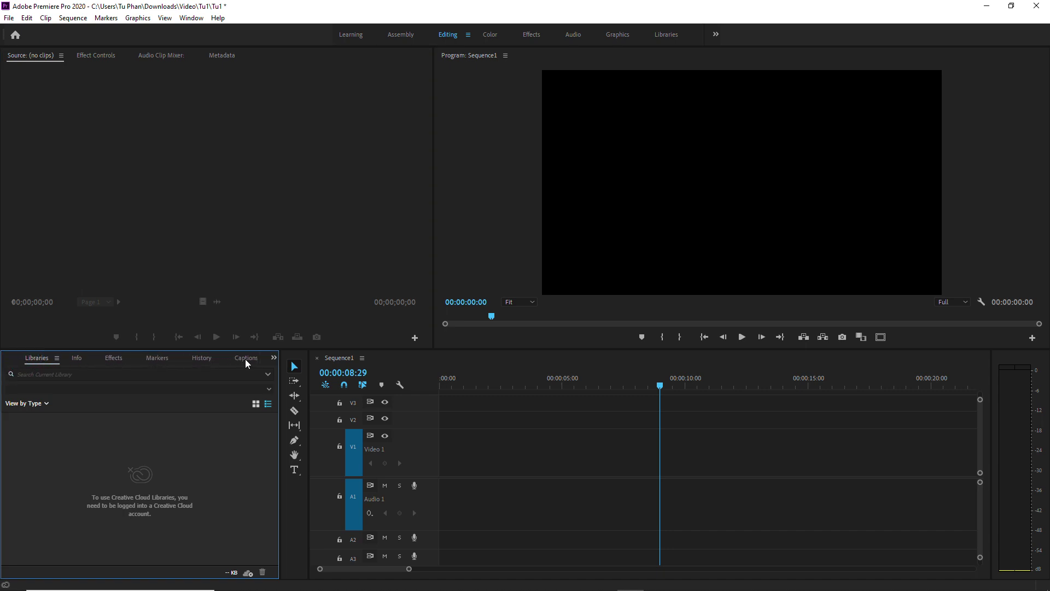
{"action": "left_click", "coordinate": [245, 359]}
{"action": "left_click", "coordinate": [23, 361]}
{"action": "left_click", "coordinate": [7, 358]}
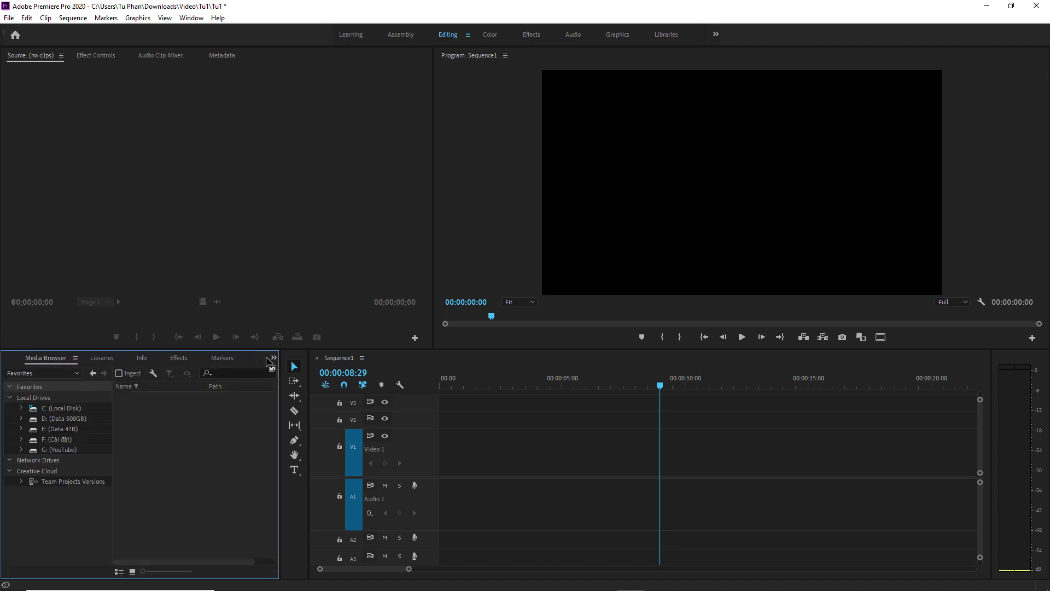
{"action": "left_click", "coordinate": [273, 357]}
{"action": "left_click", "coordinate": [290, 365]}
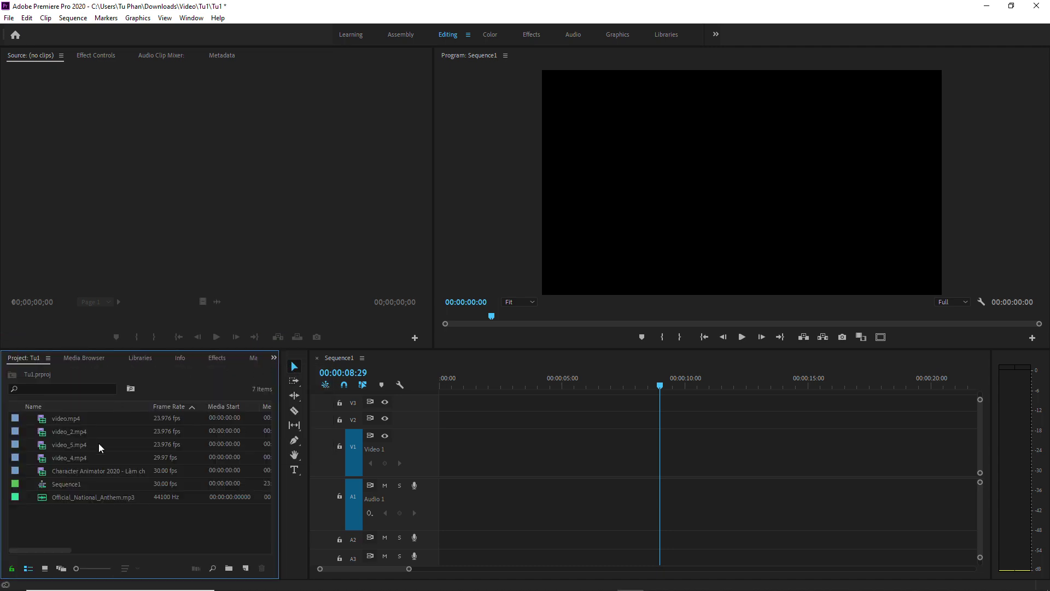
- Drop video.mp4 onto Sequence1 and change the sequence settings to match the 23.976 fps clip
{"action": "left_click_drag", "start_coordinate": [60, 419], "coordinate": [444, 440]}
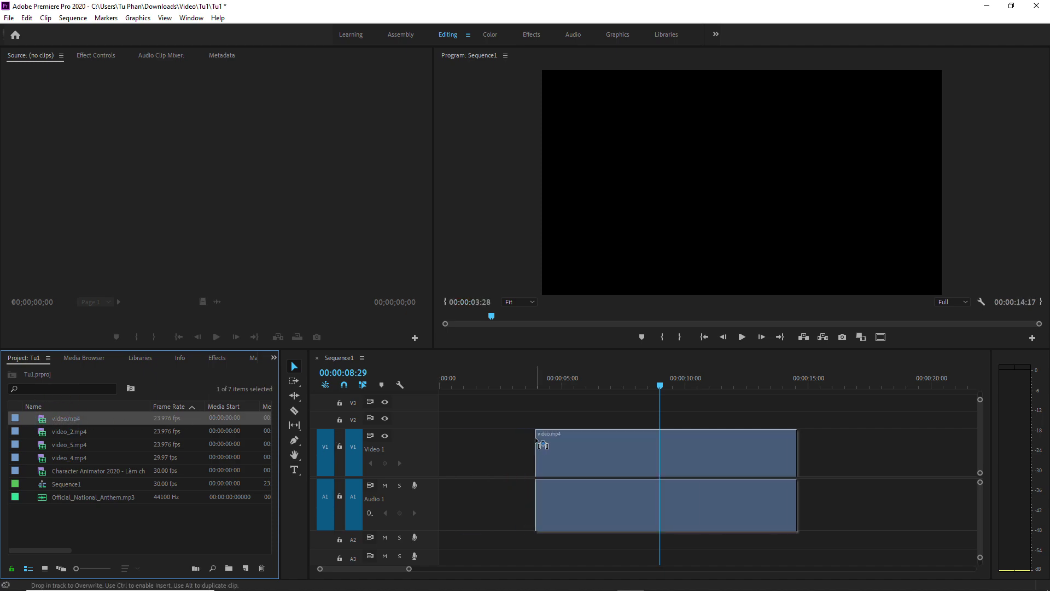
{"action": "left_click", "coordinate": [534, 322]}
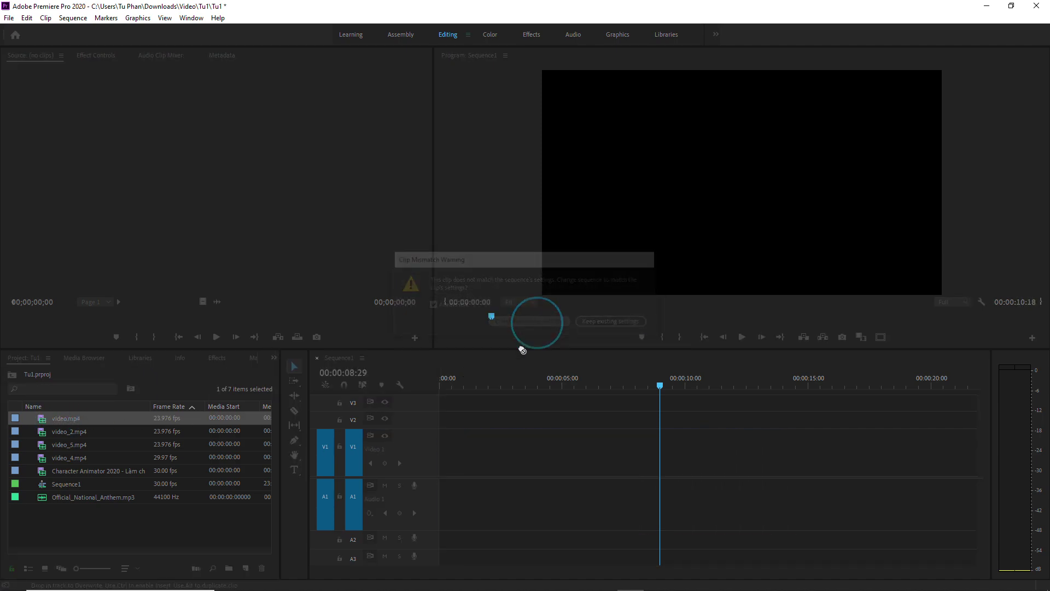
{"action": "left_click", "coordinate": [476, 377]}
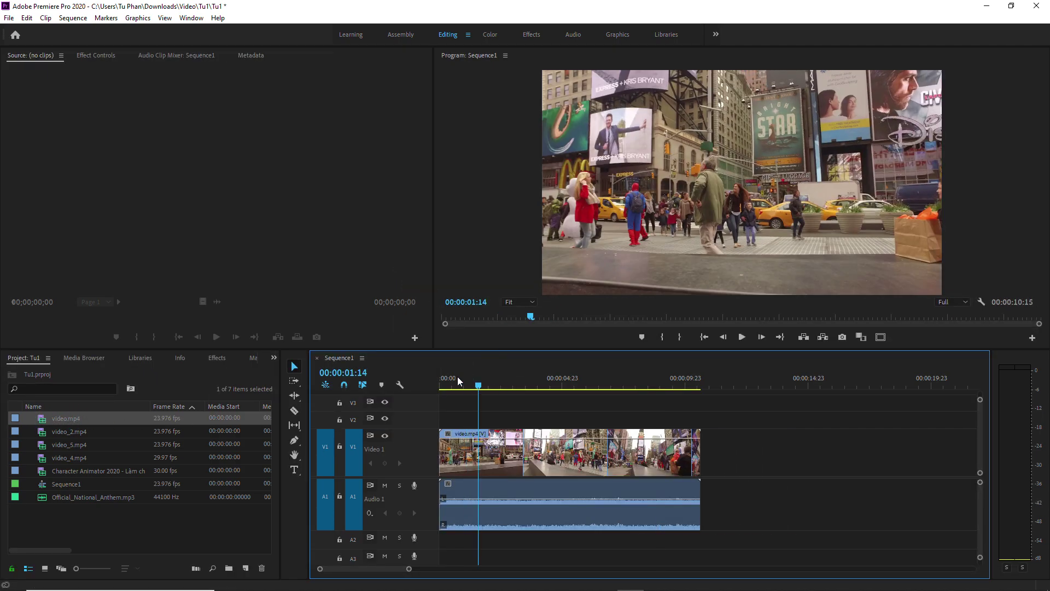
{"action": "left_click_drag", "start_coordinate": [280, 438], "coordinate": [661, 427]}
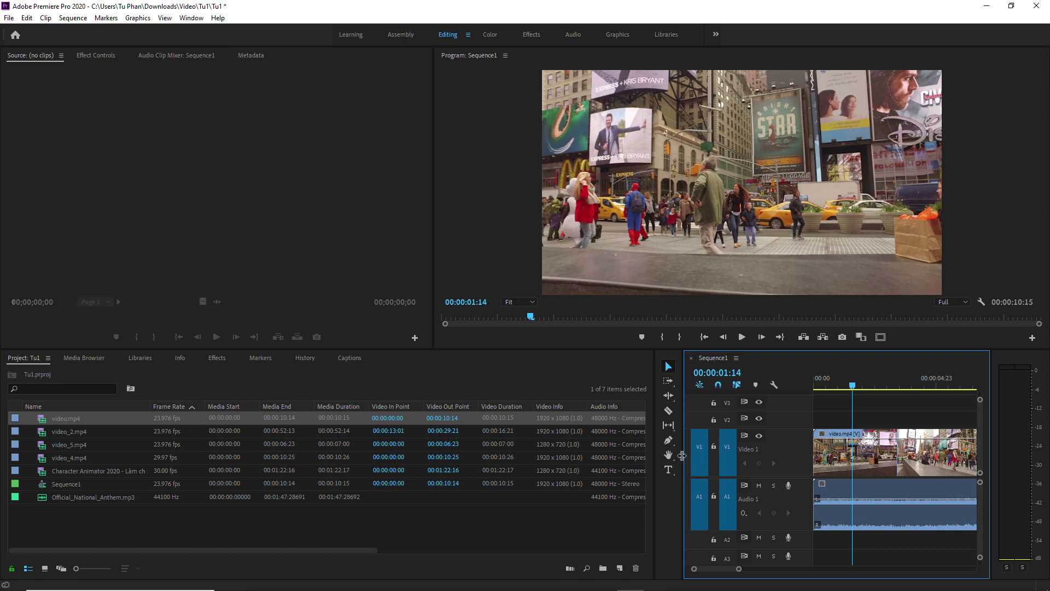
- Widen the timeline by narrowing the project panel, then scrub through video.mp4
{"action": "left_click_drag", "start_coordinate": [684, 456], "coordinate": [208, 431]}
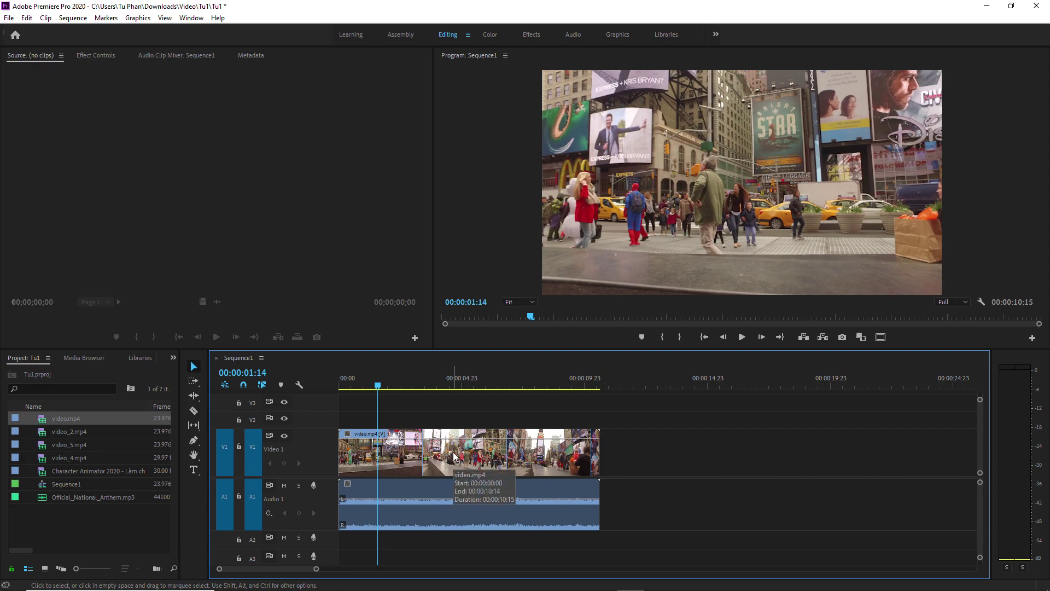
{"action": "mouse_move", "coordinate": [387, 383]}
{"action": "left_mouse_down"}
{"action": "mouse_move", "coordinate": [571, 384]}
{"action": "mouse_move", "coordinate": [406, 375]}
{"action": "left_mouse_up"}
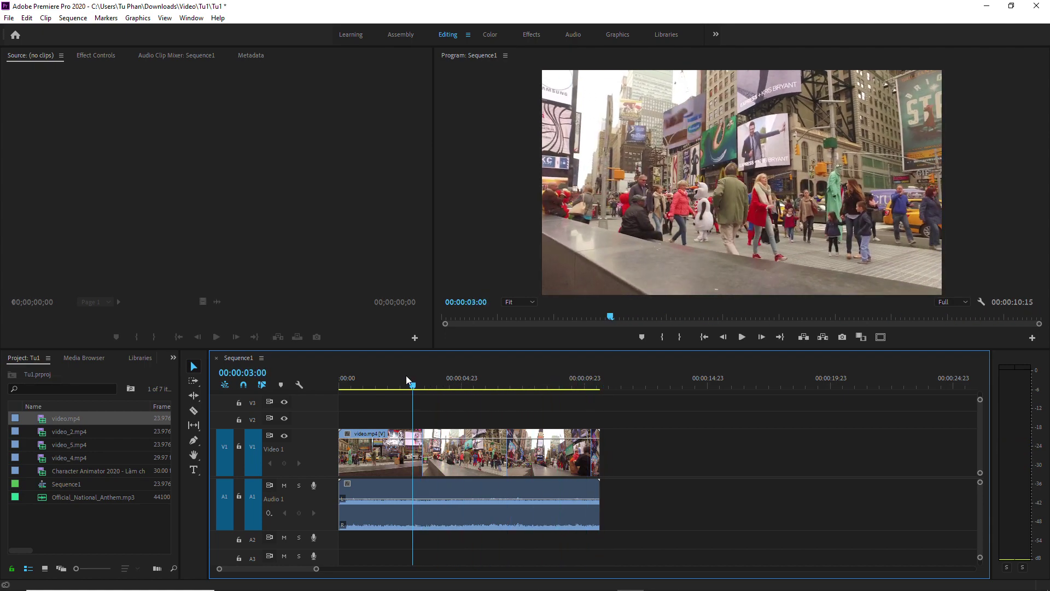
- Mark an in point at 00:00:01:16 and an out point at 00:00:07:19, then preview the range
{"action": "left_click", "coordinate": [565, 380]}
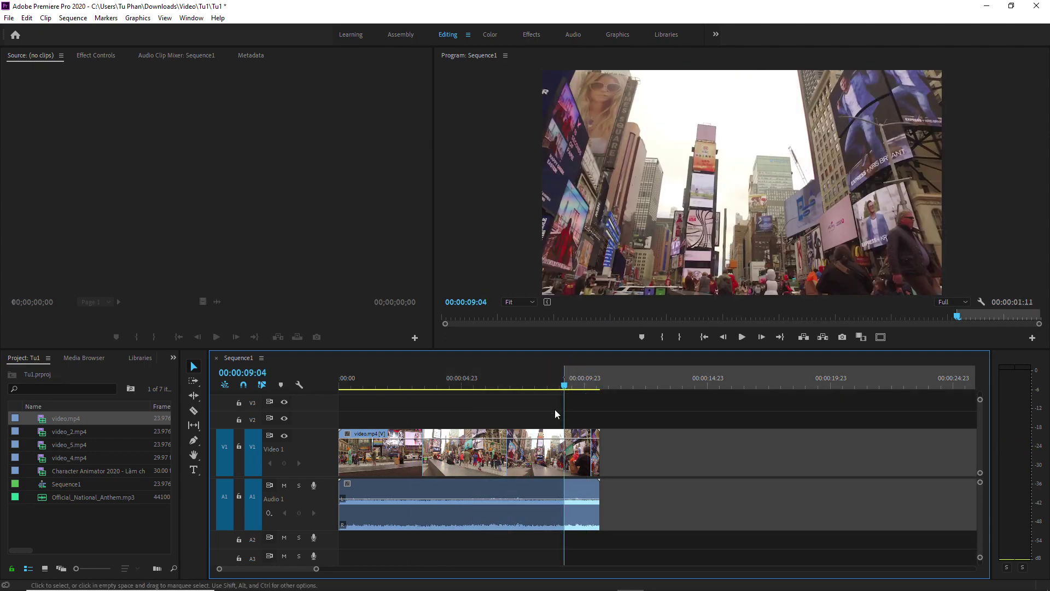
{"action": "left_click", "coordinate": [380, 384]}
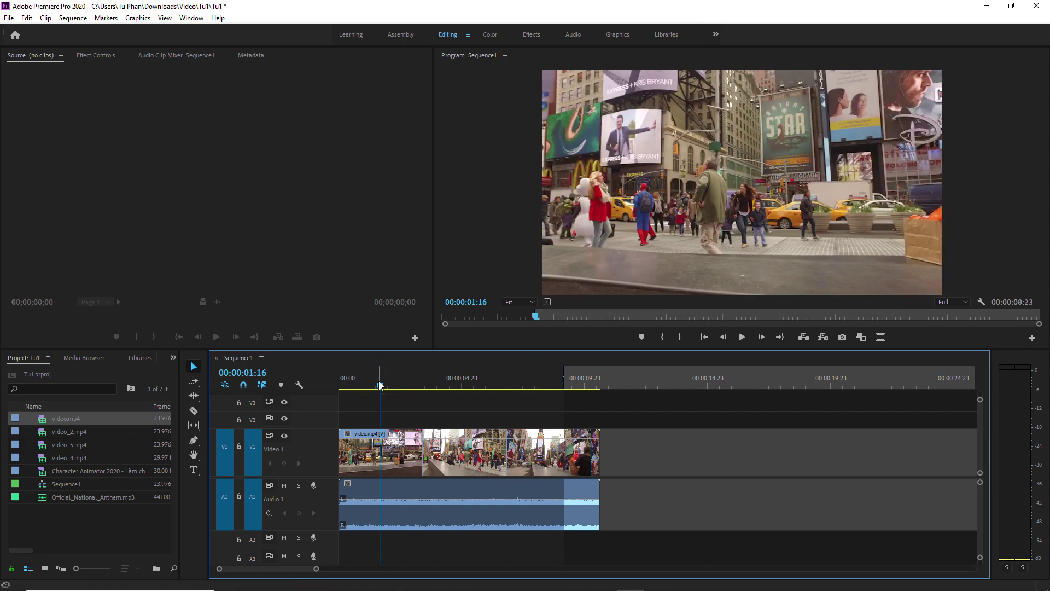
{"action": "key", "text": "i"}
{"action": "left_click", "coordinate": [530, 379]}
{"action": "key", "text": "o"}
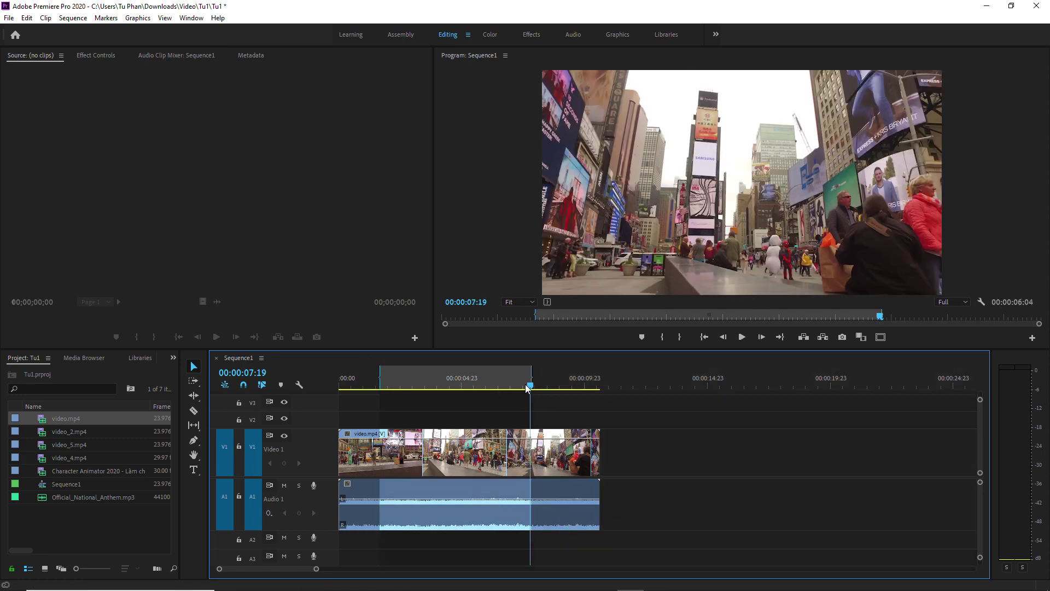
{"action": "left_click_drag", "start_coordinate": [527, 388], "coordinate": [424, 388]}
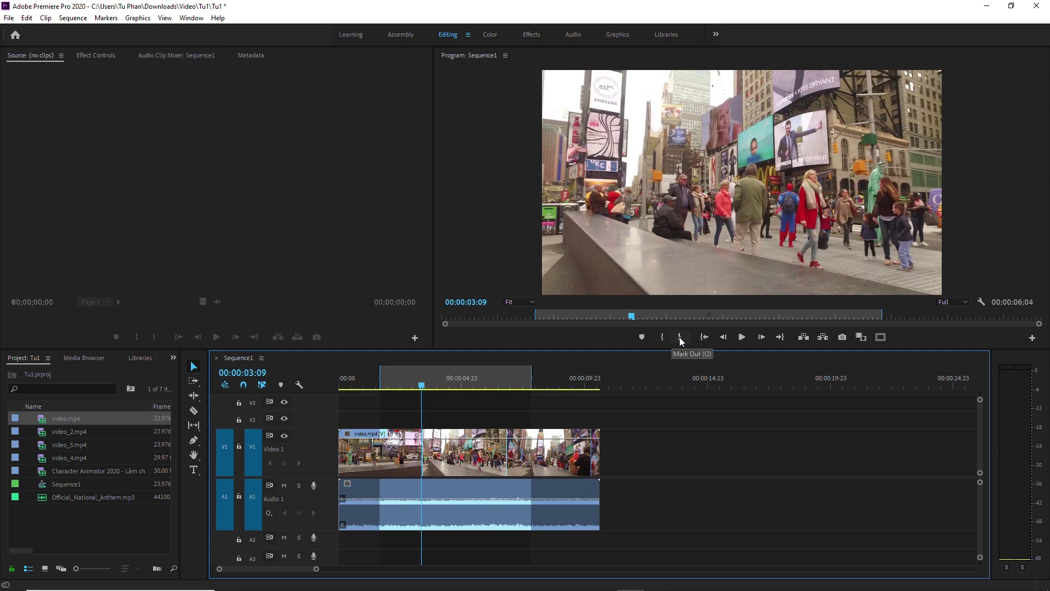
{"action": "mouse_move", "coordinate": [421, 386]}
{"action": "left_mouse_down"}
{"action": "mouse_move", "coordinate": [536, 388]}
{"action": "mouse_move", "coordinate": [475, 388]}
{"action": "left_mouse_up"}
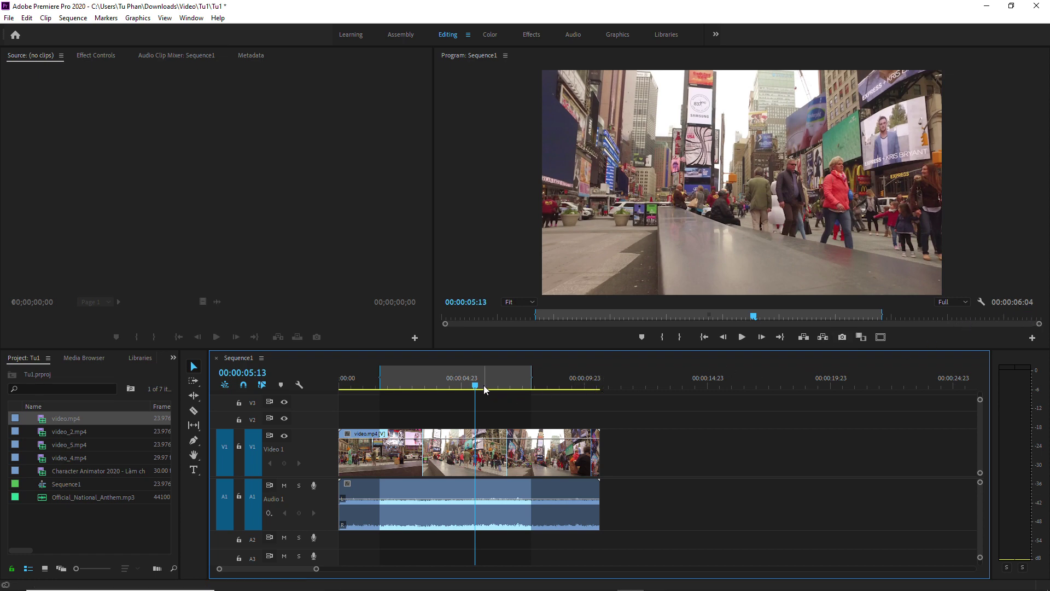
{"action": "left_click_drag", "start_coordinate": [473, 385], "coordinate": [316, 387]}
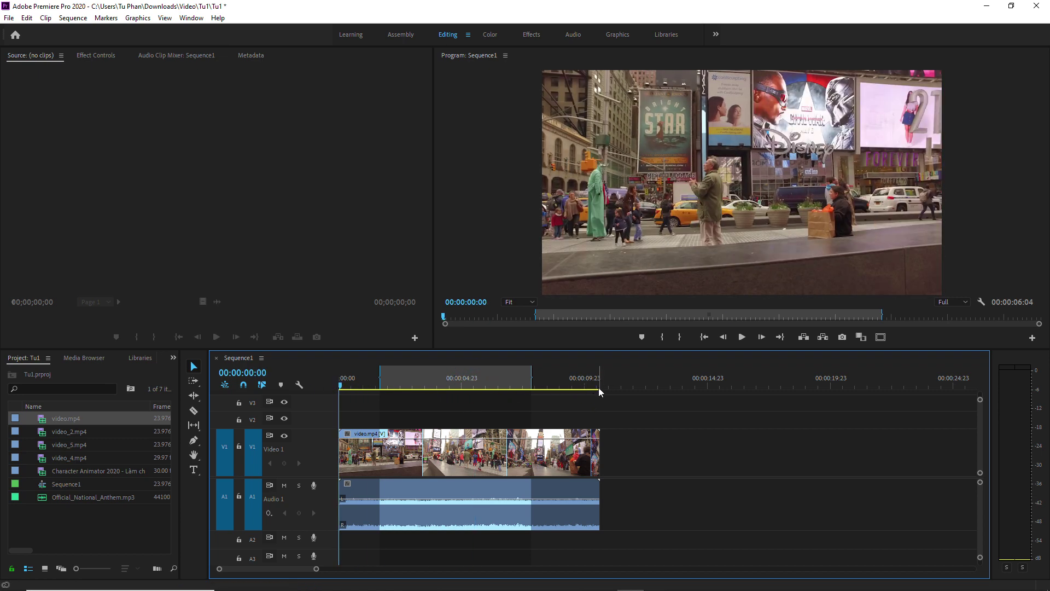
{"action": "left_click_drag", "start_coordinate": [597, 373], "coordinate": [574, 369]}
{"action": "mouse_move", "coordinate": [379, 364]}
{"action": "left_mouse_down"}
{"action": "mouse_move", "coordinate": [457, 342]}
{"action": "mouse_move", "coordinate": [529, 357]}
{"action": "left_mouse_up"}
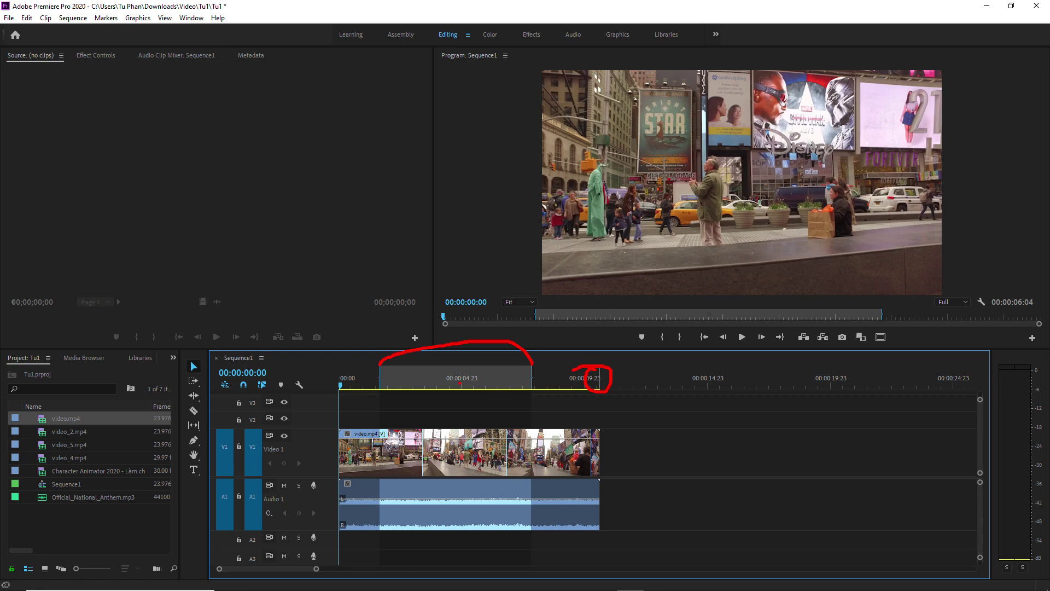
{"action": "key", "text": "Escape"}
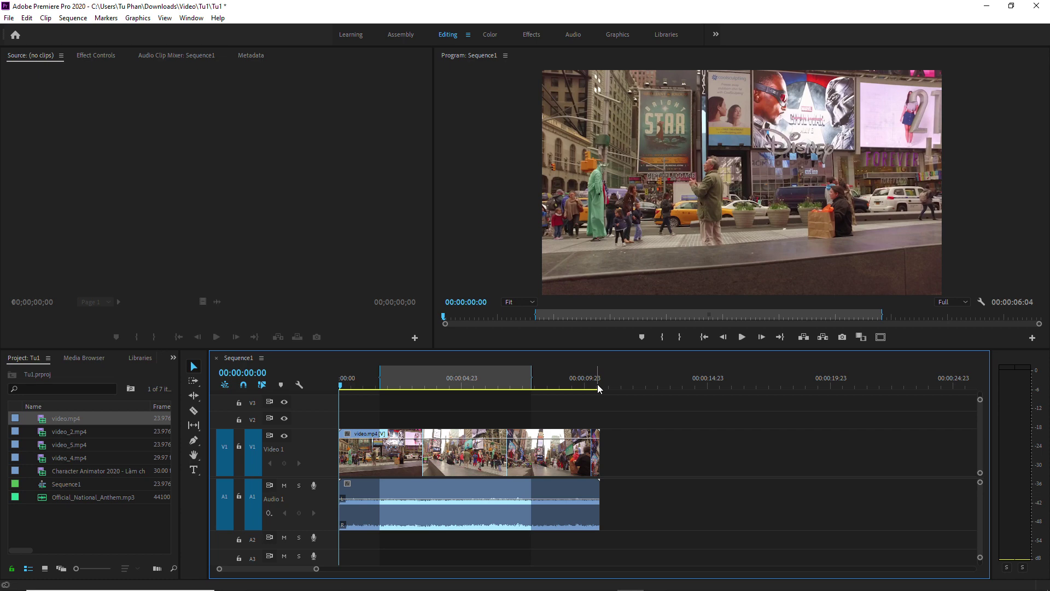
{"action": "left_click_drag", "start_coordinate": [598, 373], "coordinate": [604, 401]}
{"action": "left_click_drag", "start_coordinate": [380, 355], "coordinate": [376, 392]}
{"action": "left_click_drag", "start_coordinate": [529, 353], "coordinate": [524, 357]}
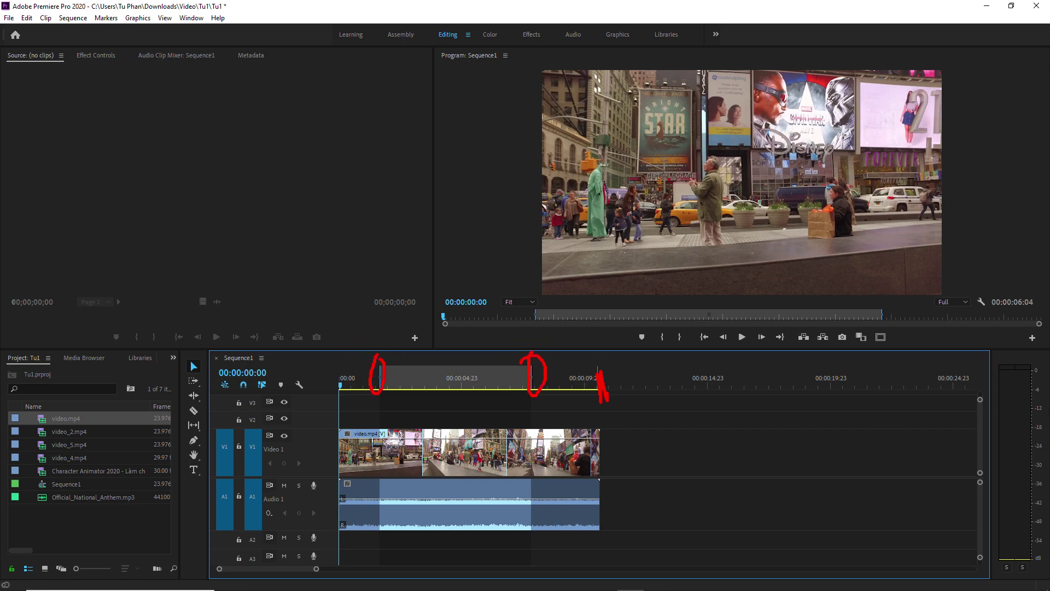
{"action": "key", "text": "Escape"}
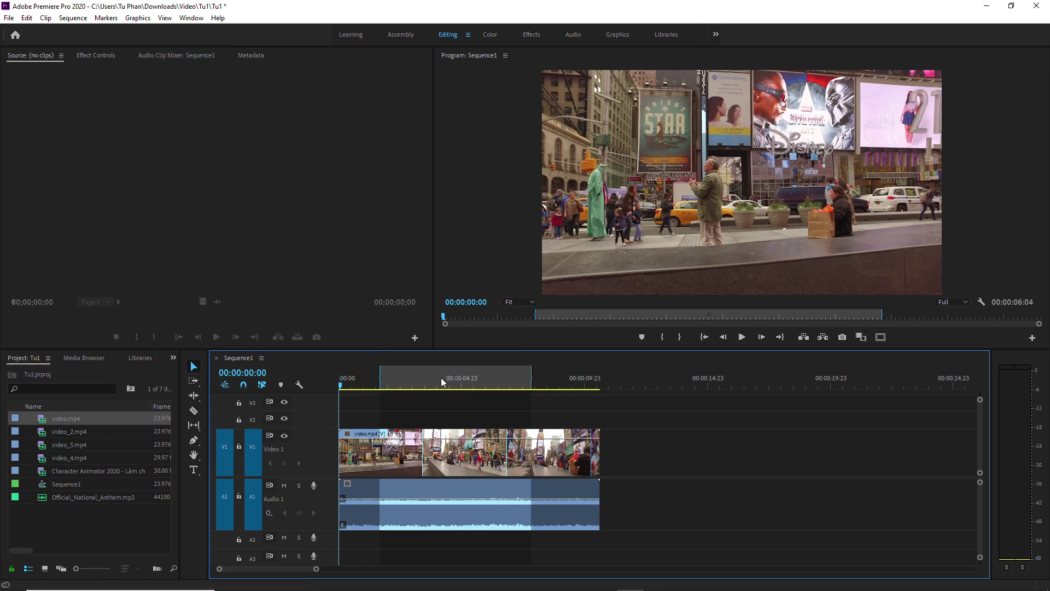
- Clear Sequence1's in and out points from the time ruler menu, then dismiss the clip's context menu
{"action": "right_click", "coordinate": [435, 371]}
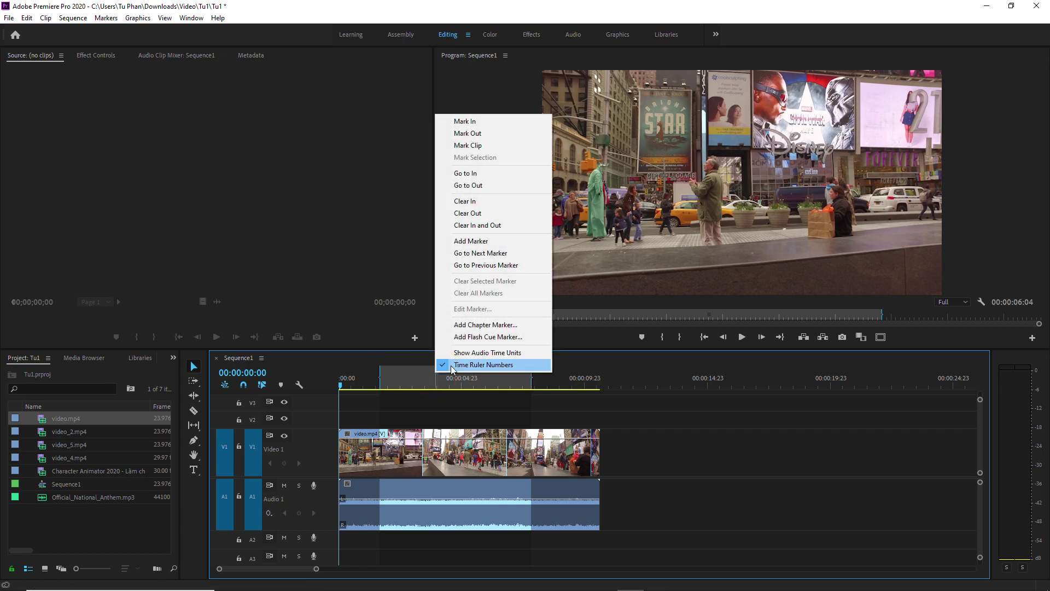
{"action": "left_click", "coordinate": [495, 225]}
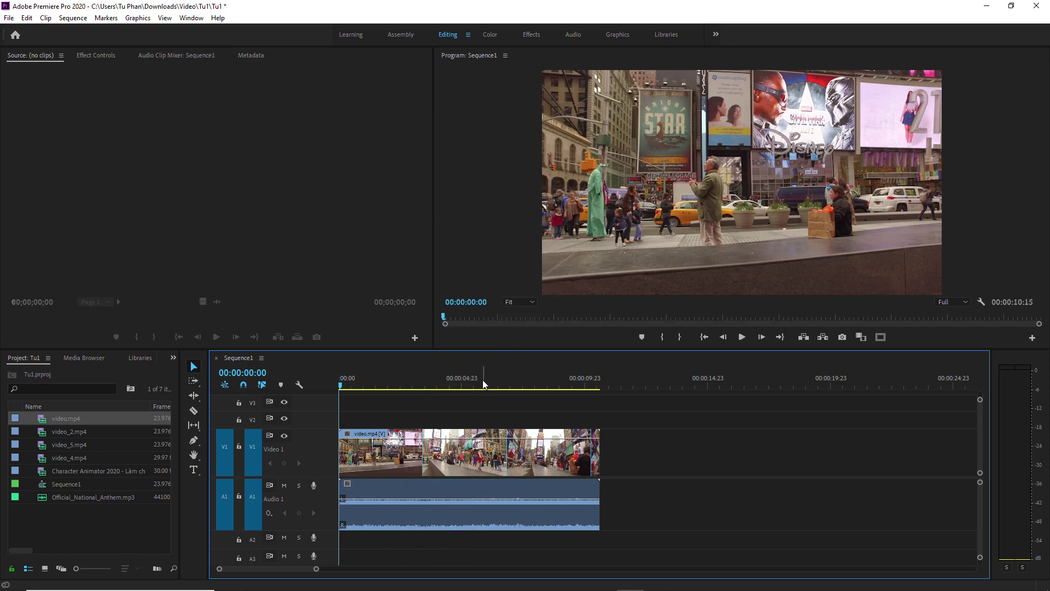
{"action": "right_click", "coordinate": [429, 455]}
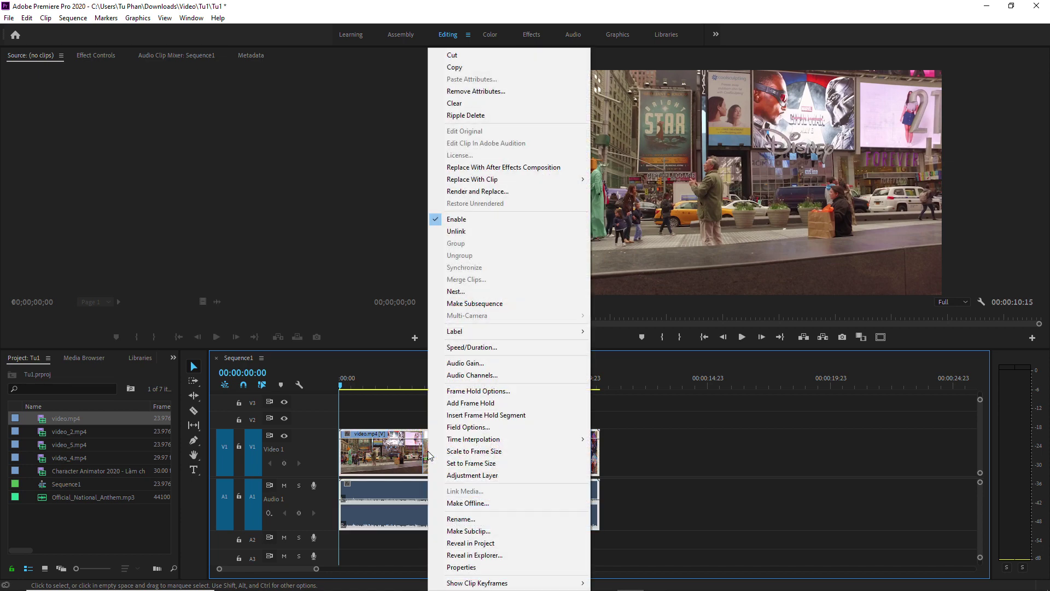
{"action": "left_click", "coordinate": [397, 405]}
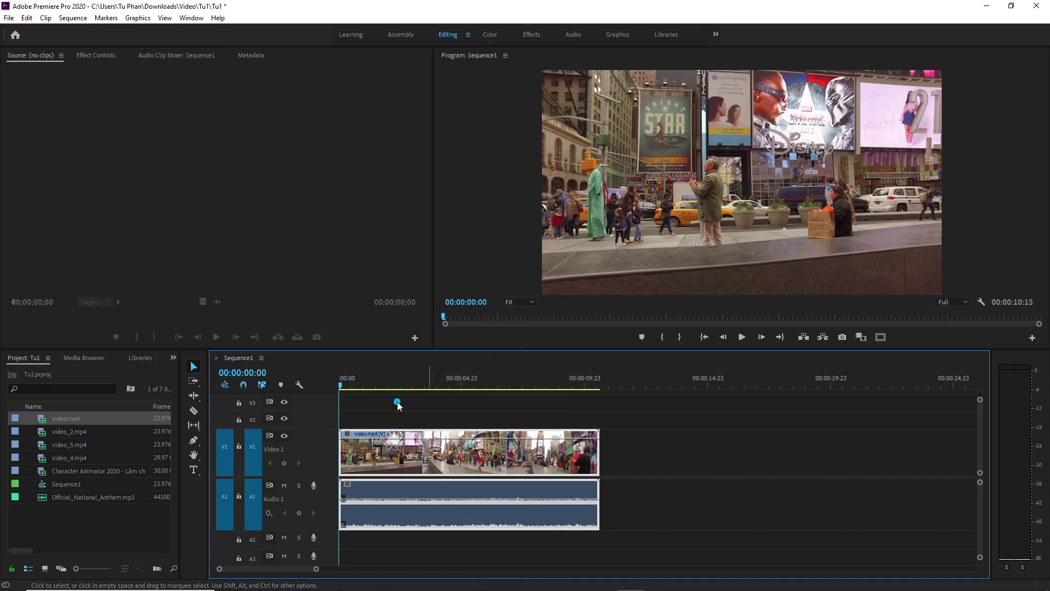
- Check the context menus of the project item list and Sequence1, then dismiss them
{"action": "right_click", "coordinate": [101, 516]}
{"action": "right_click", "coordinate": [97, 521]}
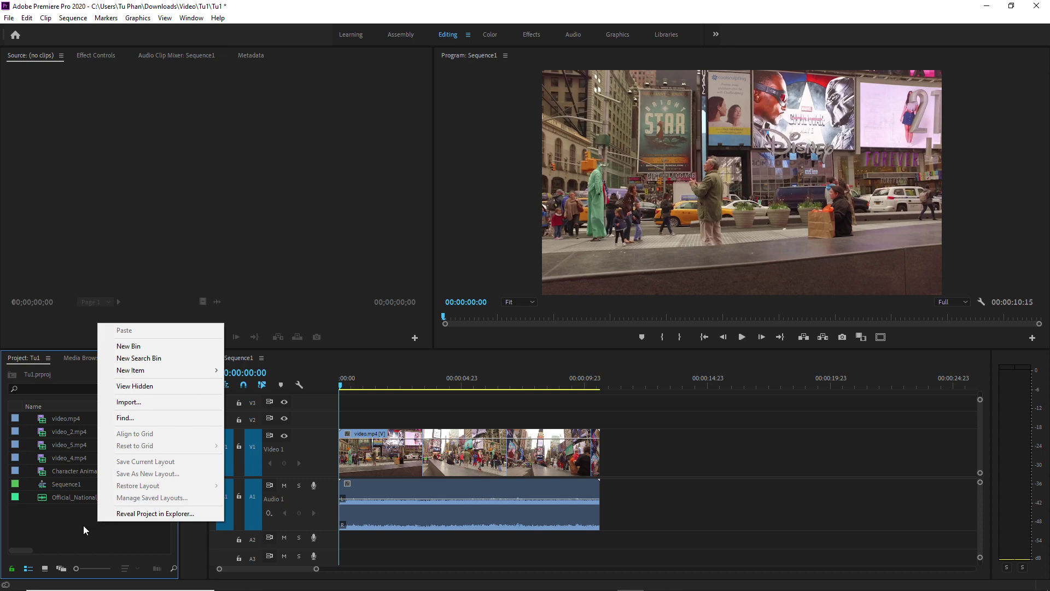
{"action": "left_click", "coordinate": [68, 516]}
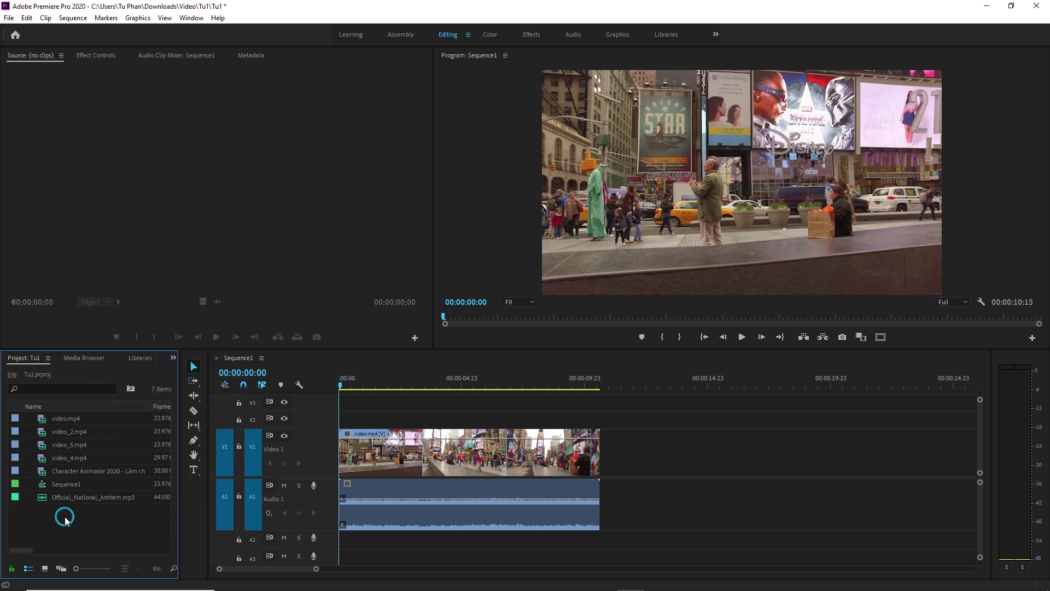
{"action": "right_click", "coordinate": [44, 486]}
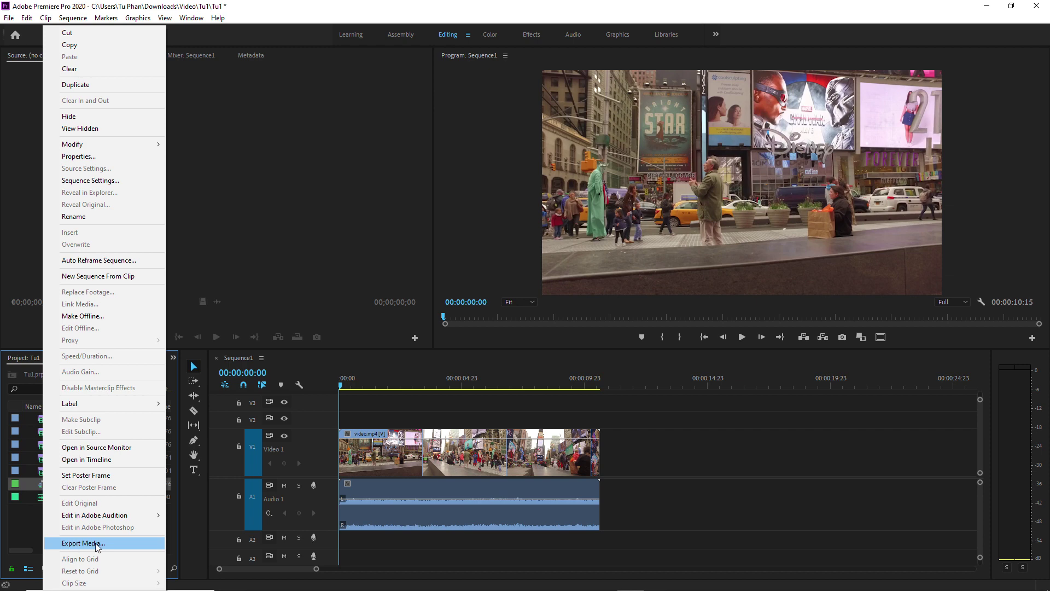
{"action": "left_click", "coordinate": [241, 267]}
- Look through the File > Export options twice without exporting anything
{"action": "left_click", "coordinate": [8, 18]}
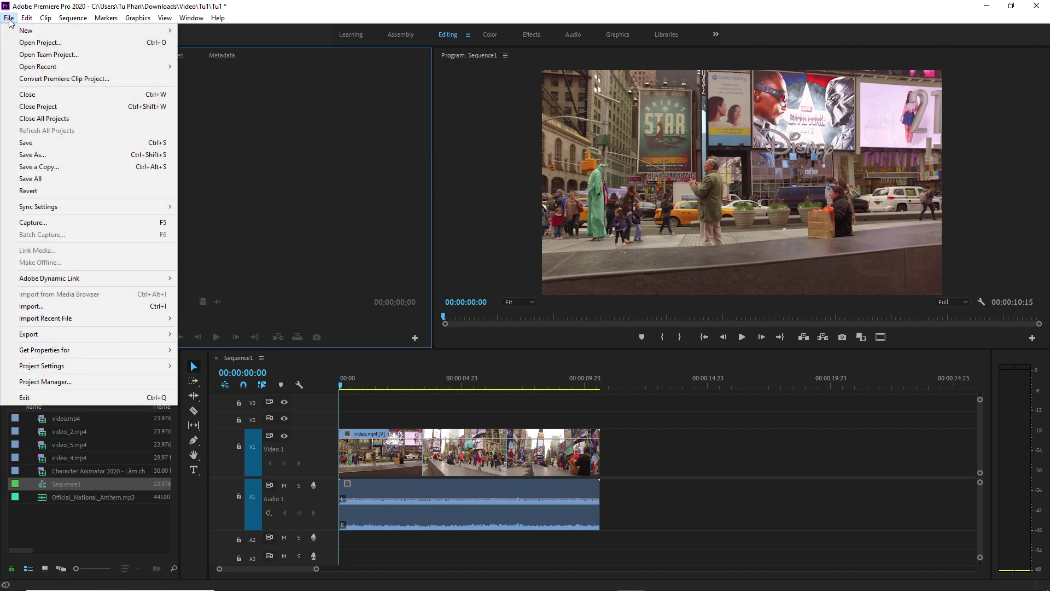
{"action": "mouse_move", "coordinate": [58, 336]}
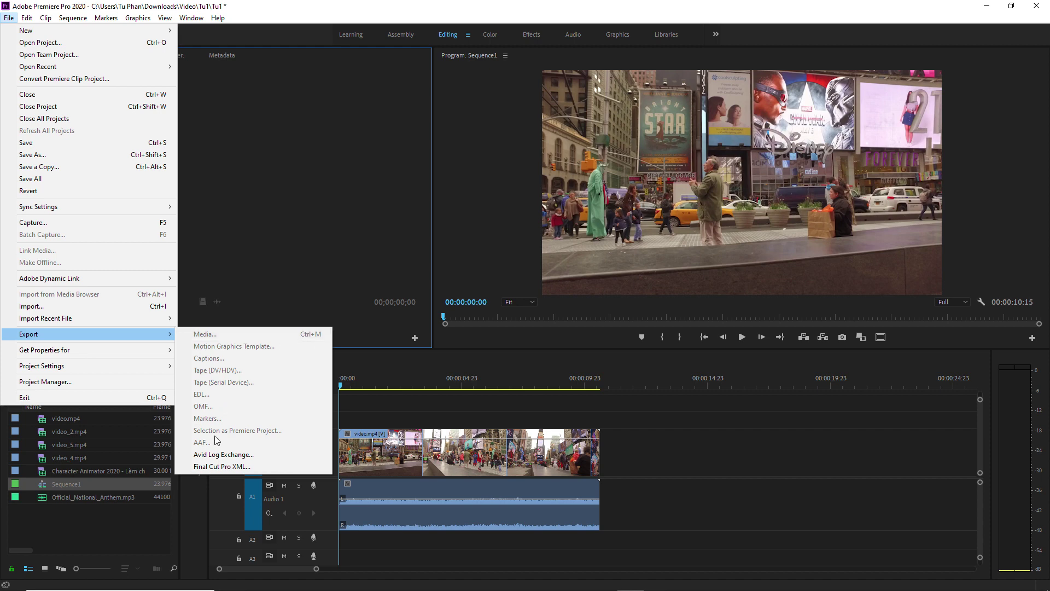
{"action": "left_click", "coordinate": [417, 422]}
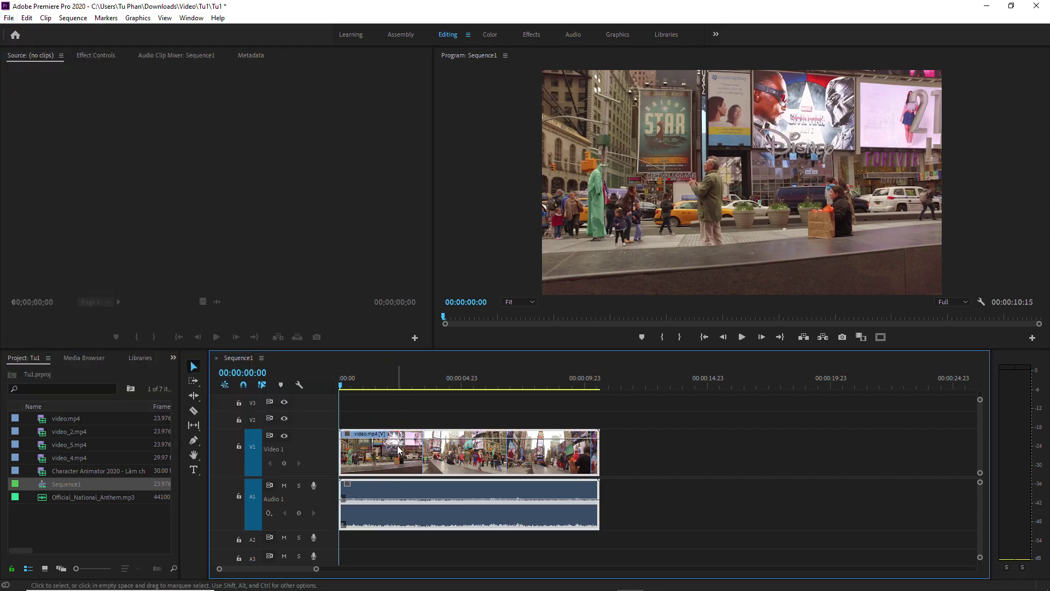
{"action": "left_click", "coordinate": [9, 17]}
{"action": "mouse_move", "coordinate": [119, 335]}
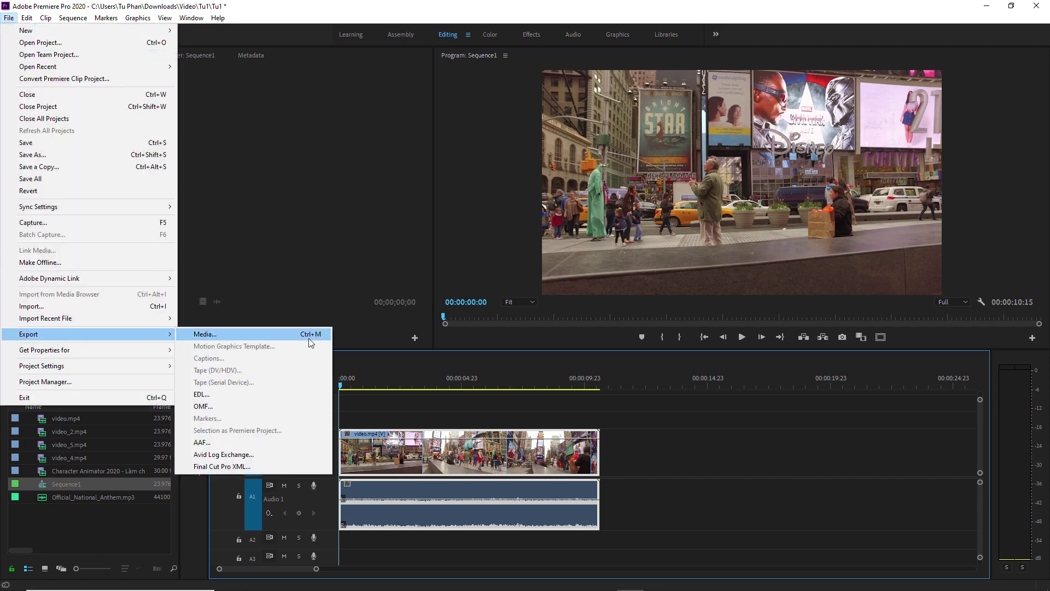
{"action": "left_click", "coordinate": [388, 401]}
- Select the video.mp4 clip with its audio and reopen the File menu
{"action": "left_click", "coordinate": [368, 447]}
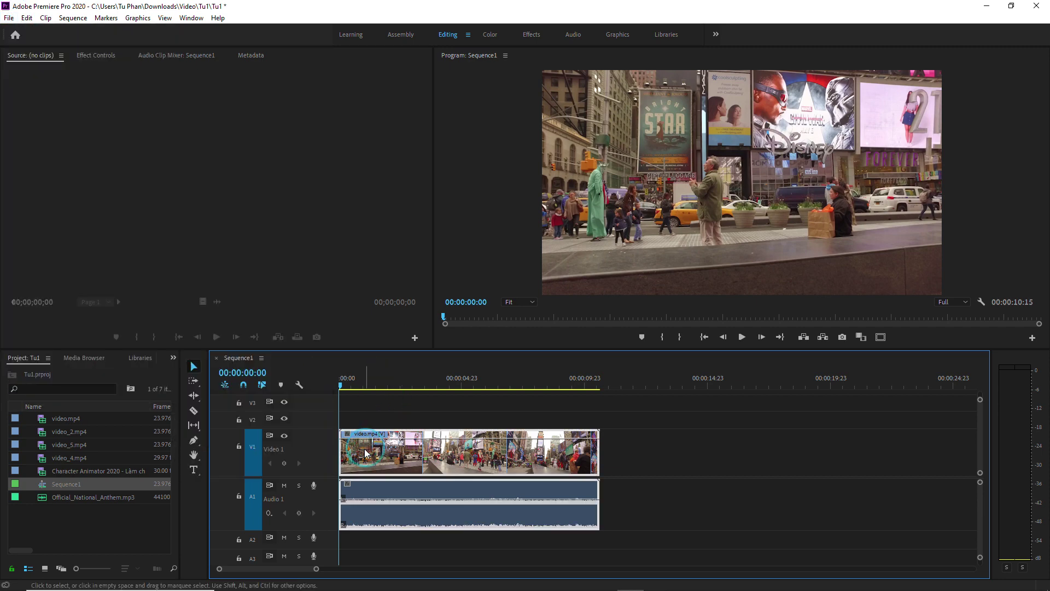
{"action": "left_click", "coordinate": [392, 416]}
{"action": "left_click", "coordinate": [382, 445]}
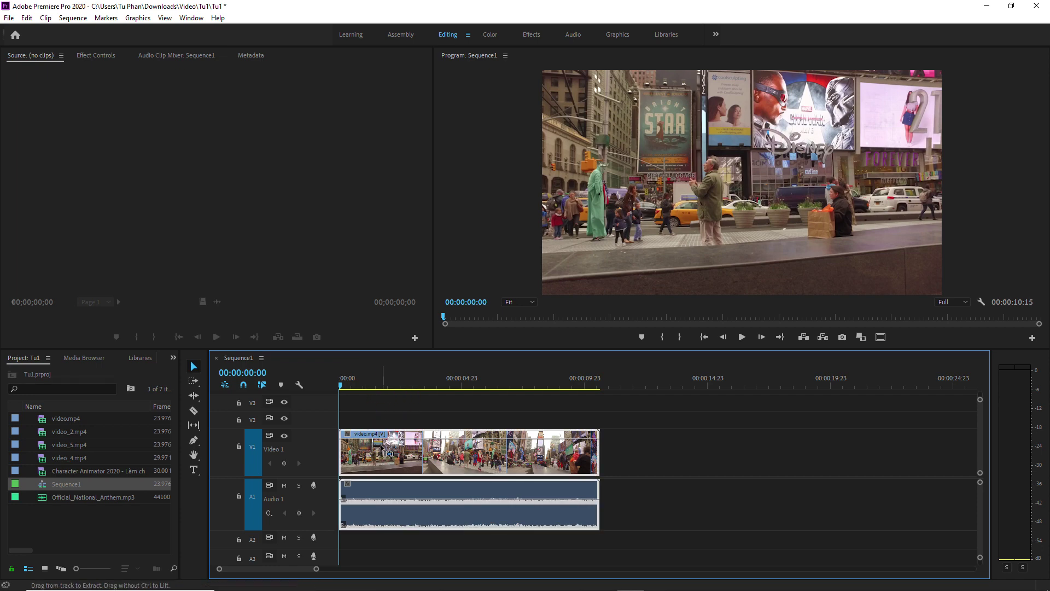
{"action": "left_click", "coordinate": [12, 20]}
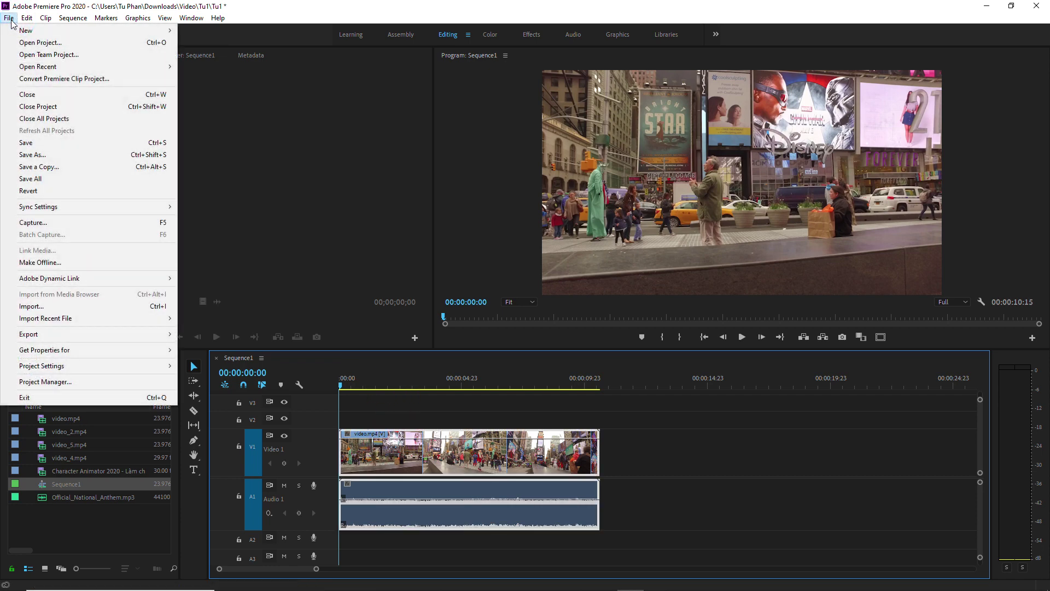
- Show the File > Export submenu, listing Media, EDL, OMF, AAF, Avid Log Exchange and Final Cut Pro XML
{"action": "mouse_move", "coordinate": [57, 339]}
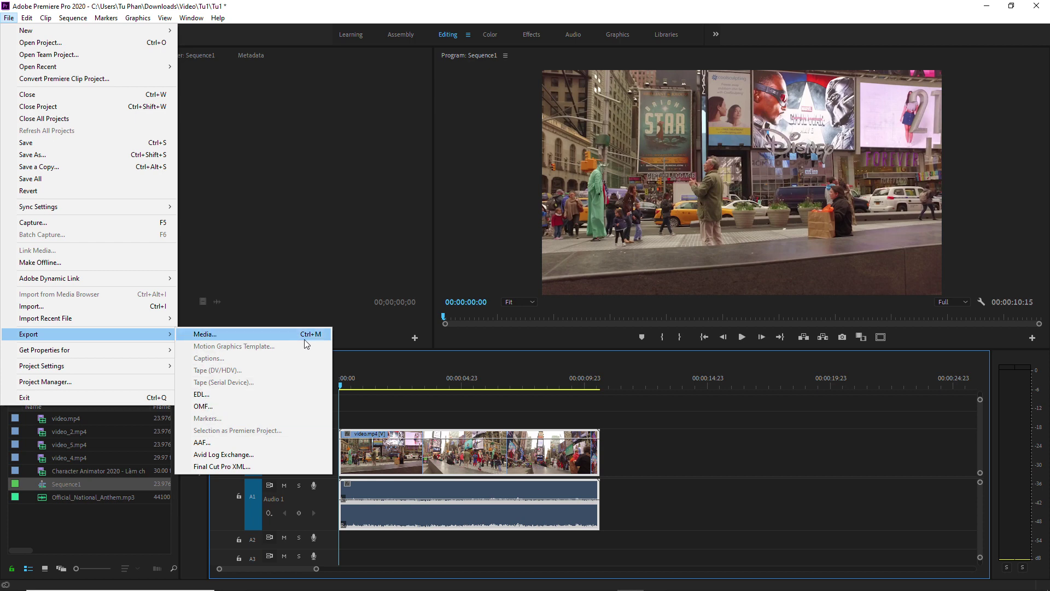
- Open Export Settings for Sequence1, nudge the dialog down, and review Source and Output tabs, ending on Output
{"action": "left_click", "coordinate": [211, 334]}
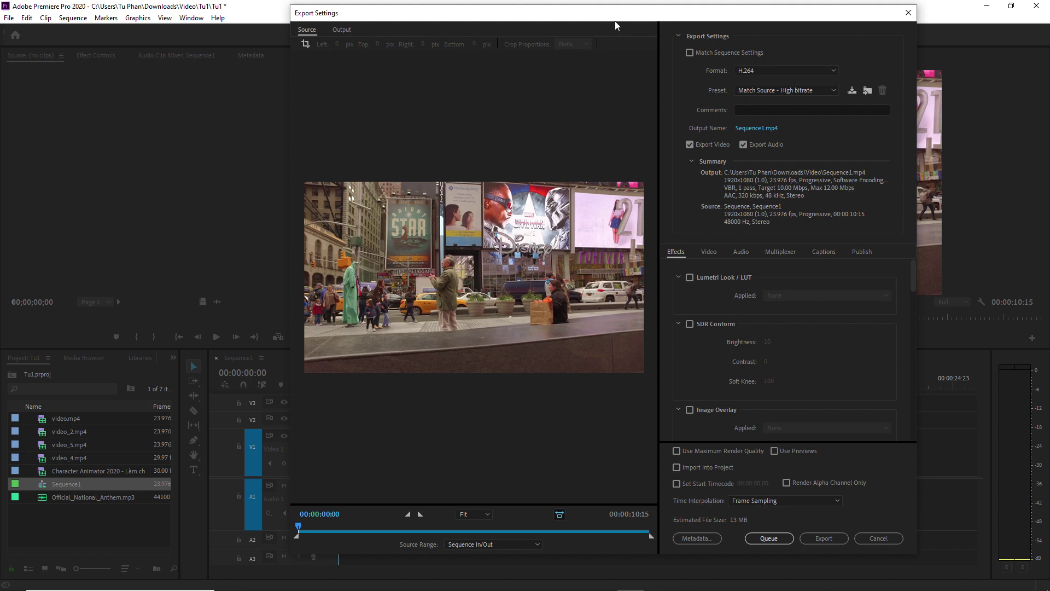
{"action": "left_click_drag", "start_coordinate": [402, 13], "coordinate": [402, 18]}
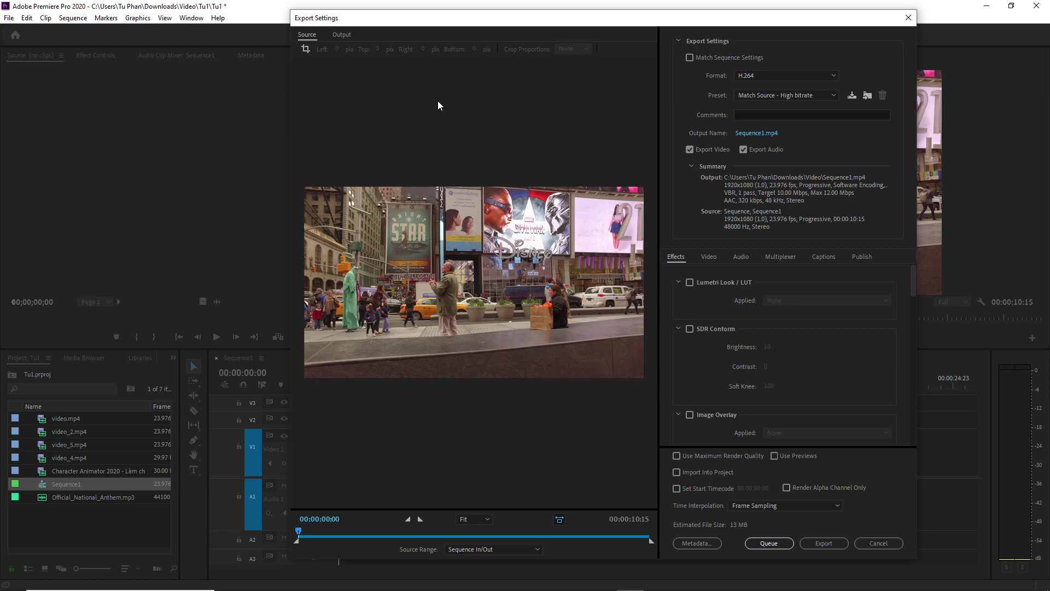
{"action": "left_click", "coordinate": [339, 36]}
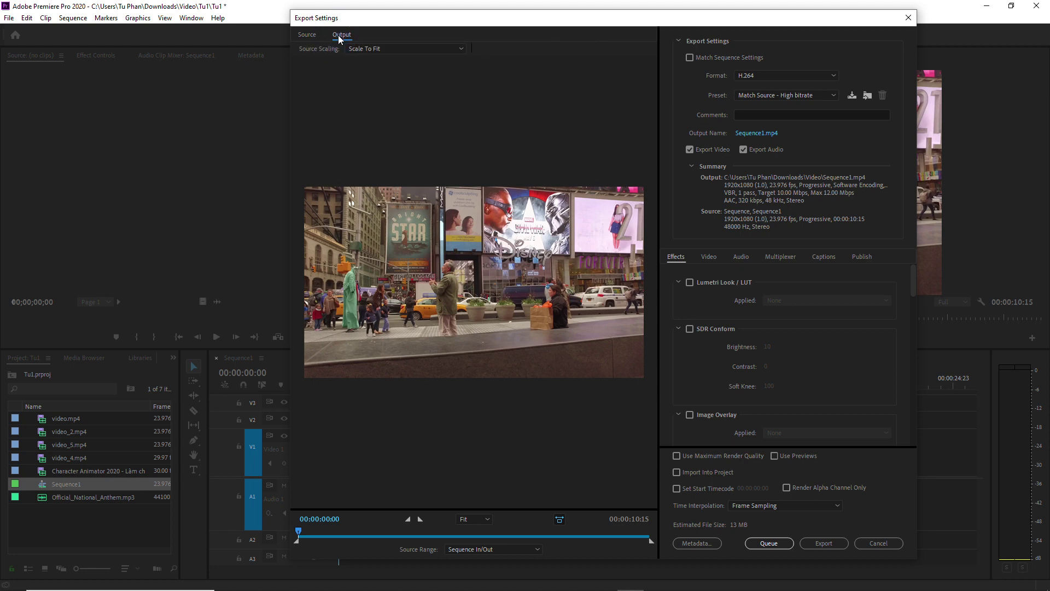
{"action": "left_click", "coordinate": [307, 37]}
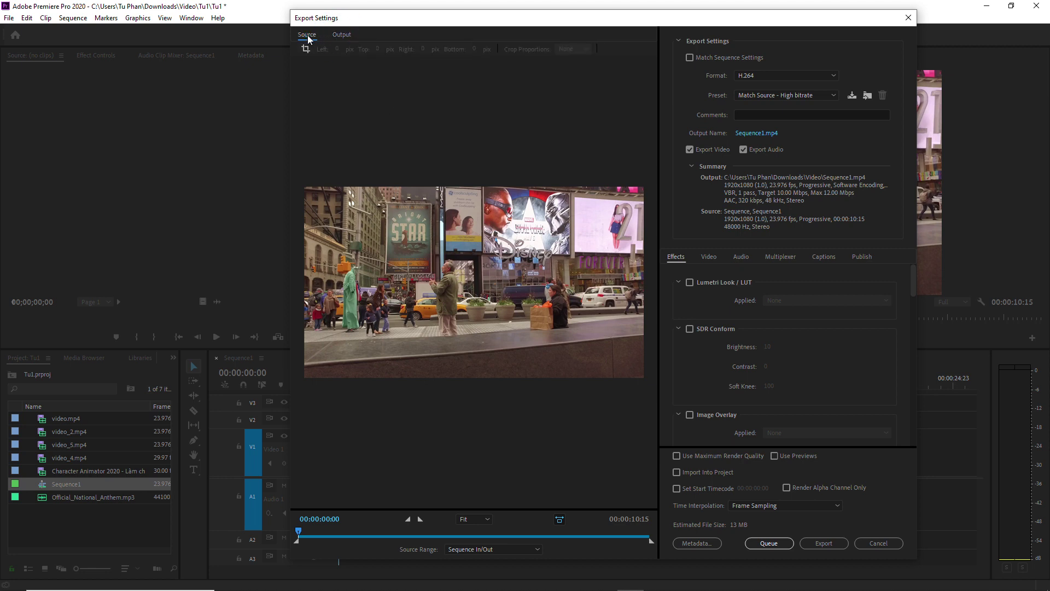
{"action": "left_click", "coordinate": [343, 34]}
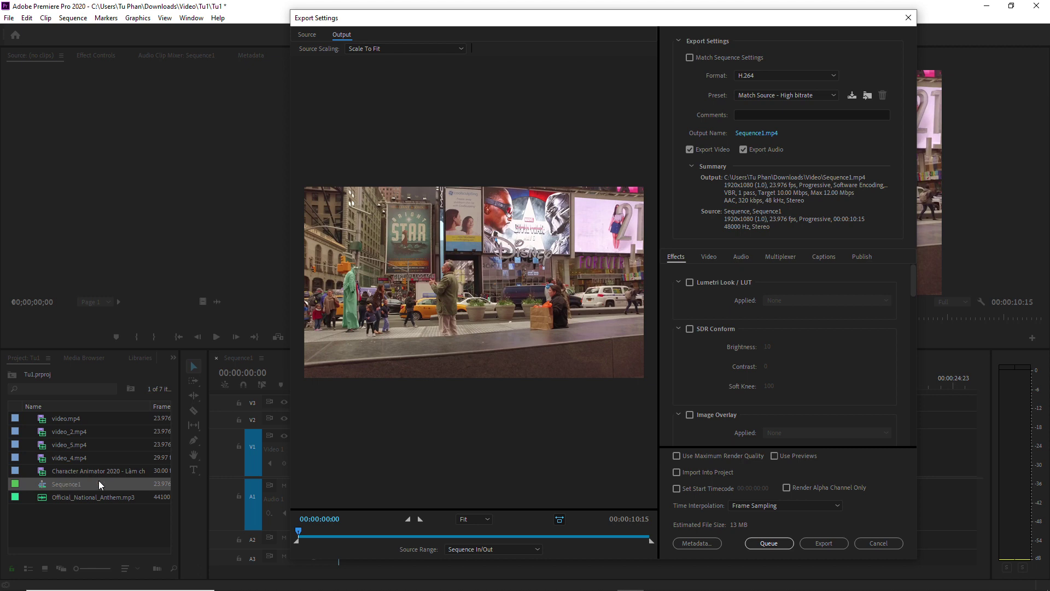
{"action": "left_click", "coordinate": [389, 49]}
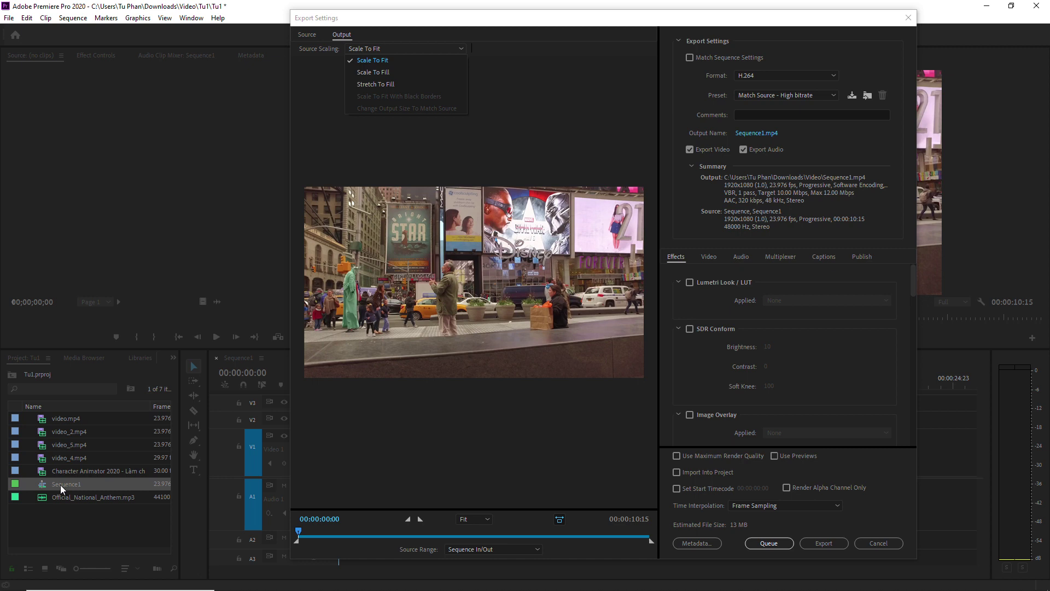
{"action": "left_click", "coordinate": [315, 63]}
{"action": "left_click", "coordinate": [307, 34]}
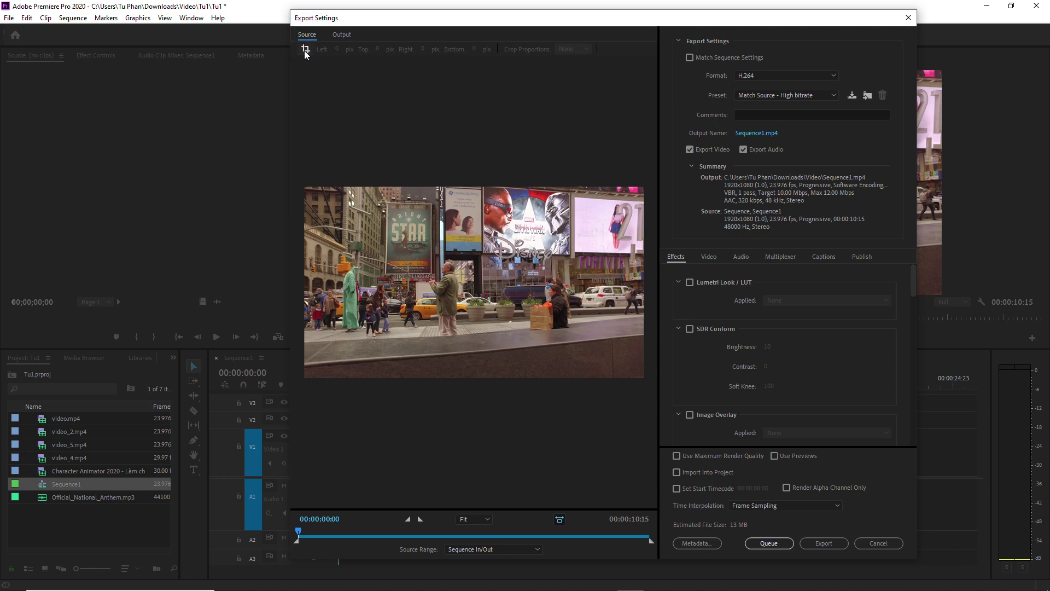
{"action": "left_click", "coordinate": [342, 34]}
{"action": "left_click", "coordinate": [368, 50]}
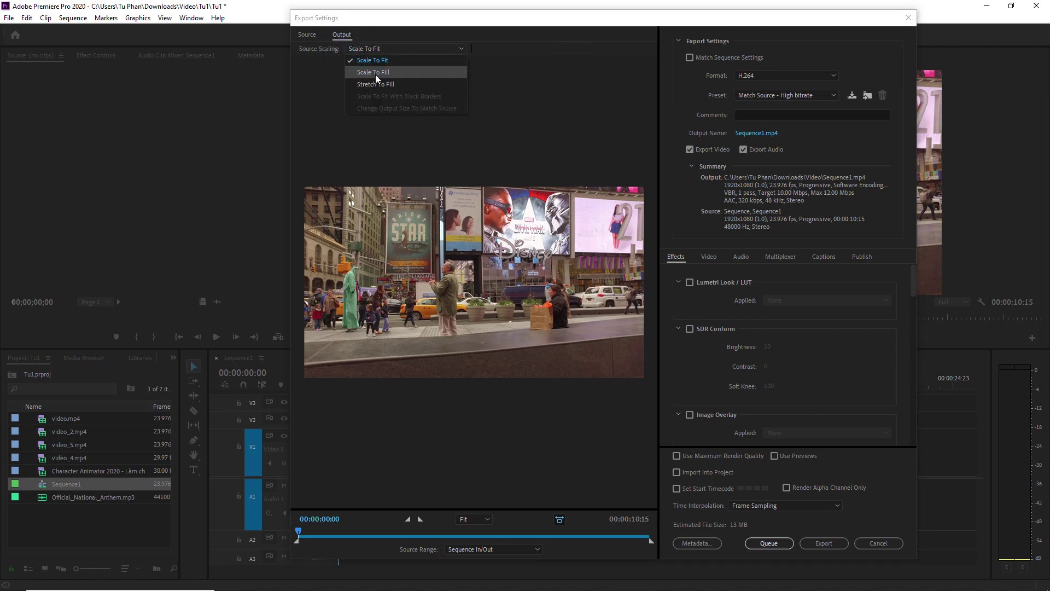
{"action": "left_click", "coordinate": [389, 61]}
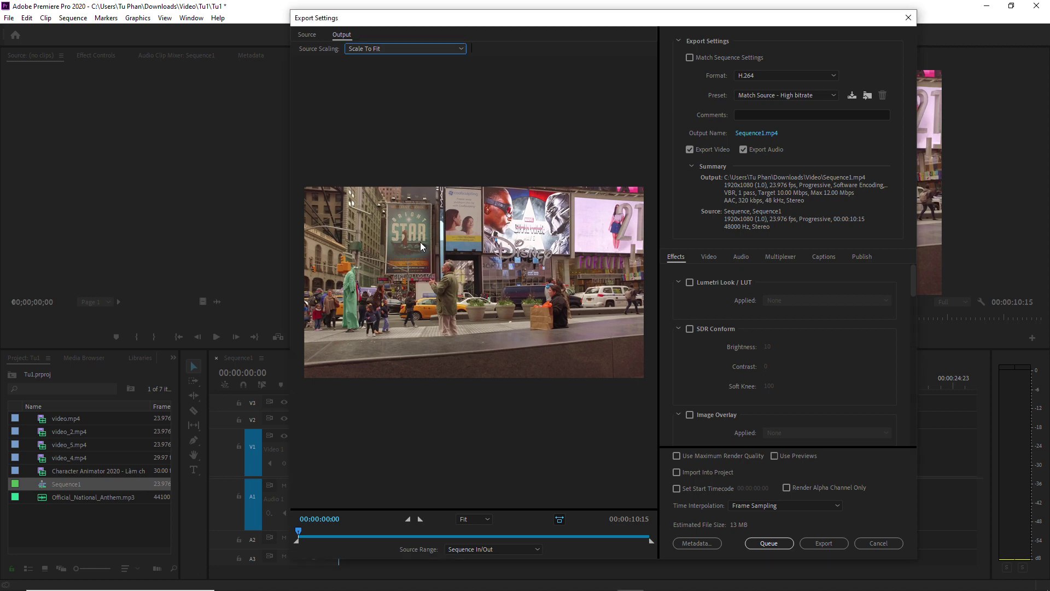
{"action": "left_click", "coordinate": [362, 49]}
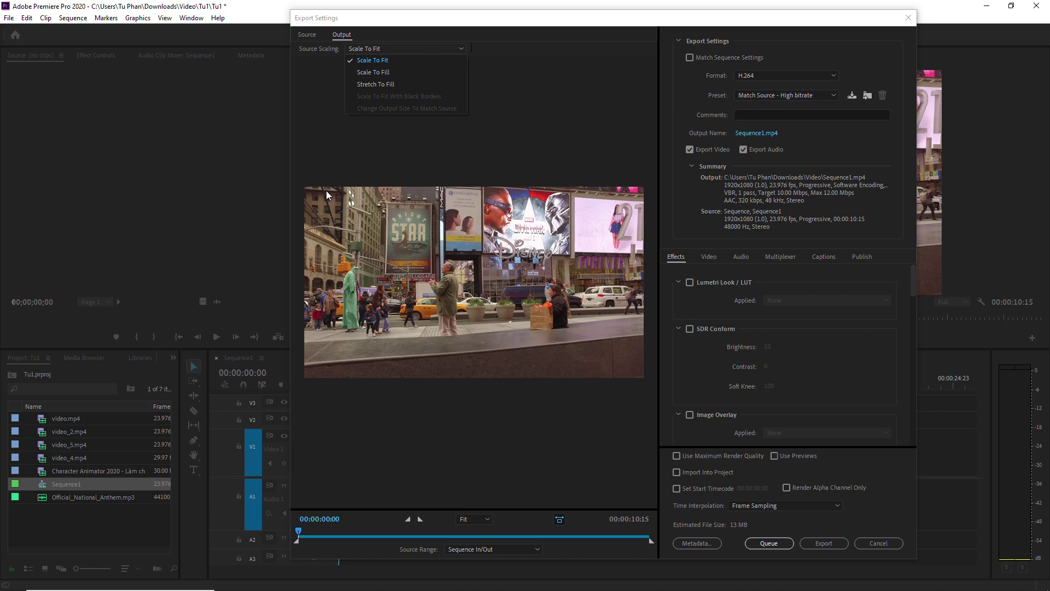
{"action": "mouse_move", "coordinate": [434, 167]}
{"action": "left_mouse_down"}
{"action": "mouse_move", "coordinate": [456, 178]}
{"action": "mouse_move", "coordinate": [466, 167]}
{"action": "left_mouse_up"}
{"action": "mouse_move", "coordinate": [283, 259]}
{"action": "left_mouse_down"}
{"action": "mouse_move", "coordinate": [295, 249]}
{"action": "mouse_move", "coordinate": [281, 292]}
{"action": "left_mouse_up"}
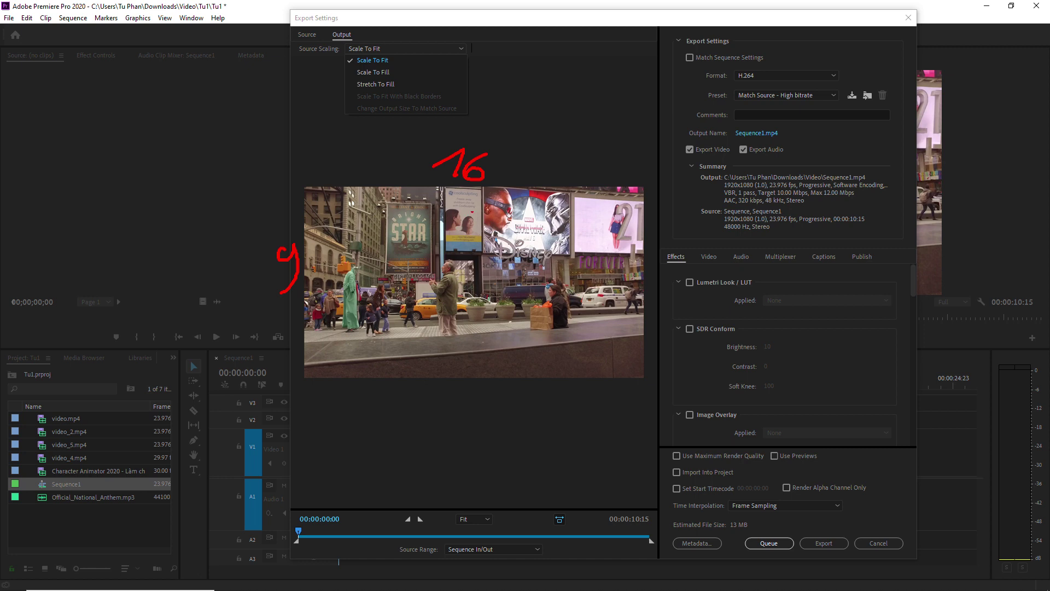
{"action": "key", "text": "Escape"}
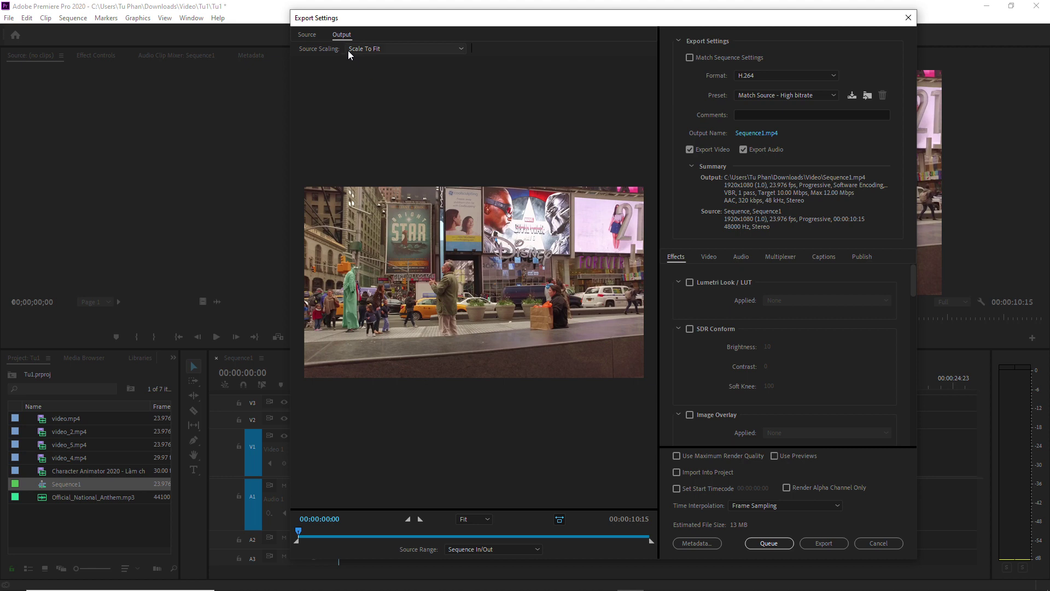
{"action": "left_click", "coordinate": [374, 48]}
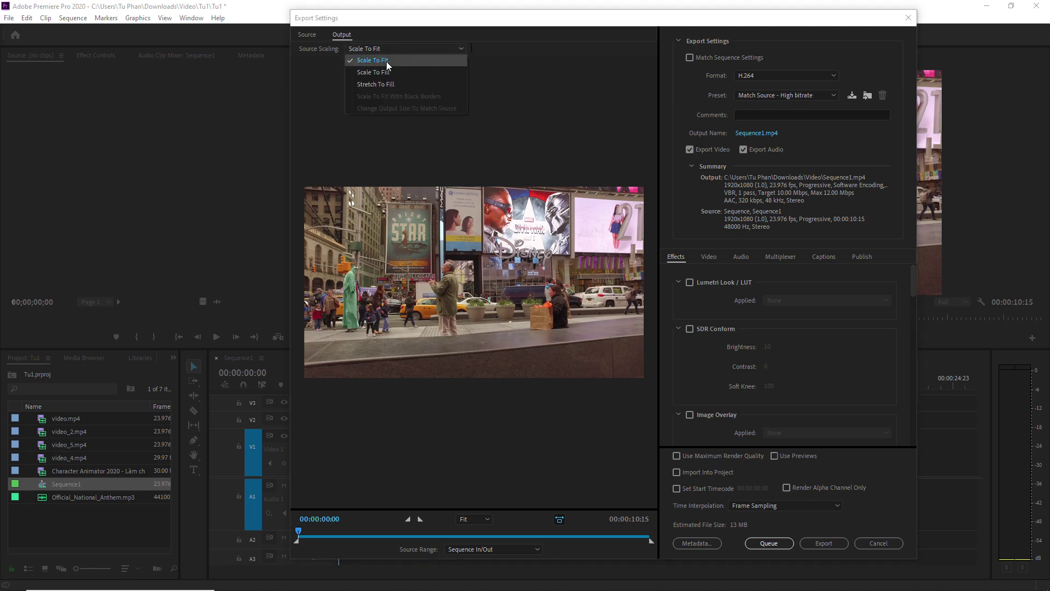
{"action": "left_click", "coordinate": [386, 61]}
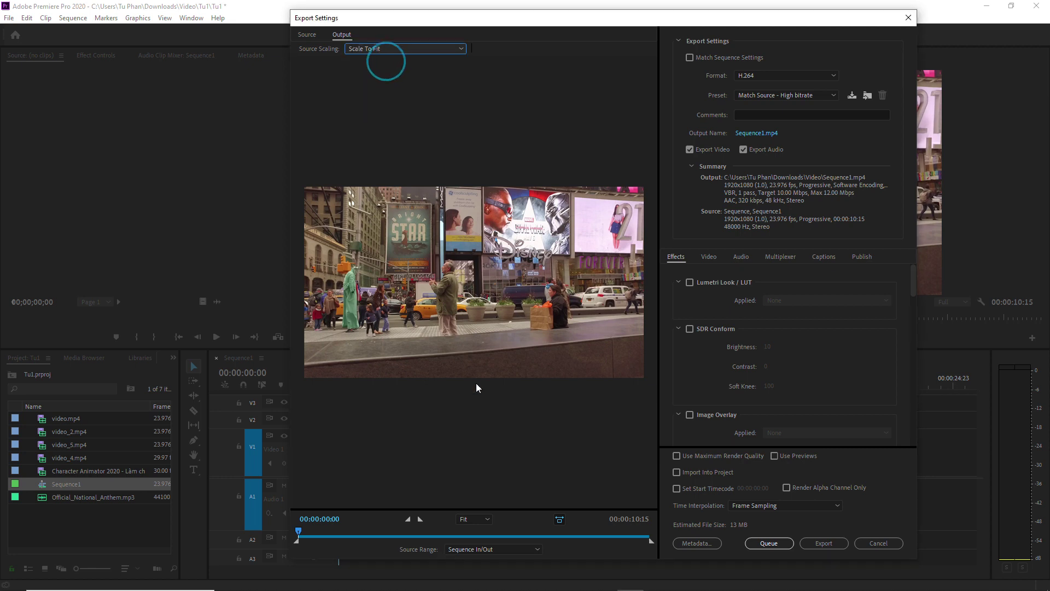
{"action": "left_click", "coordinate": [474, 518]}
{"action": "left_click", "coordinate": [465, 517]}
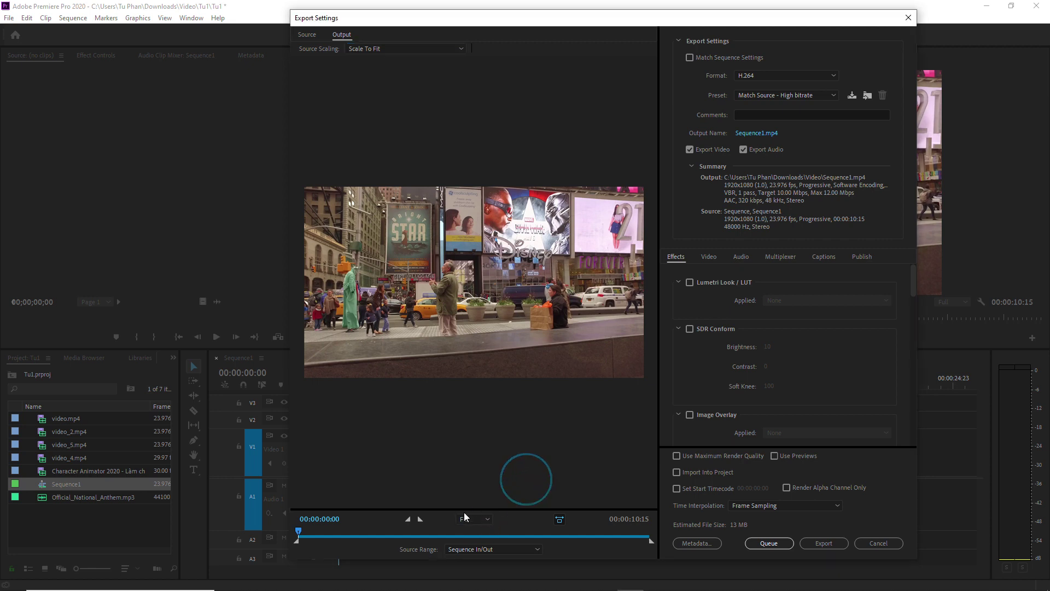
{"action": "left_click", "coordinate": [476, 549]}
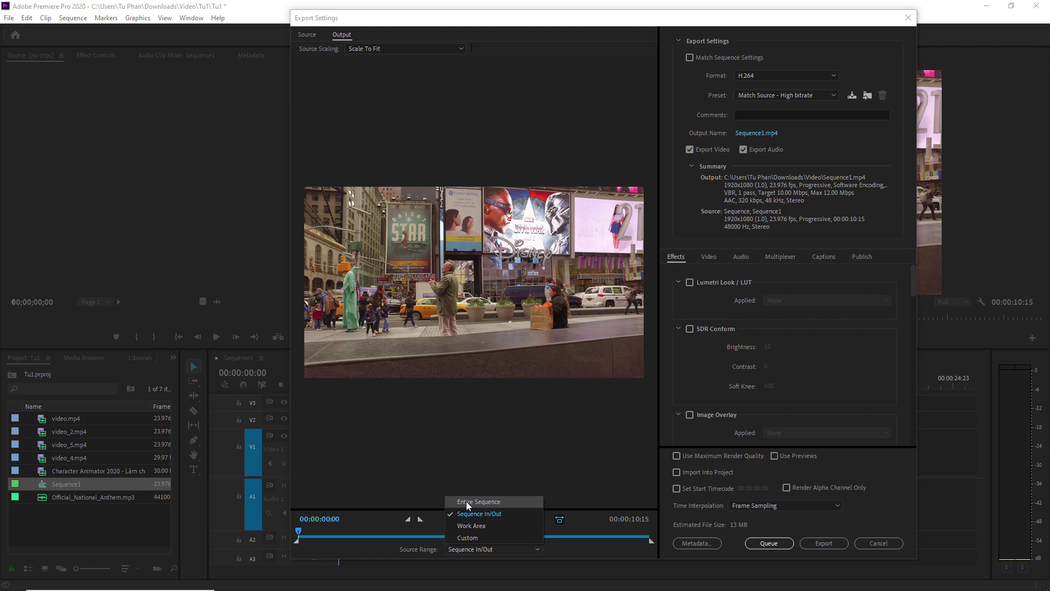
{"action": "left_click", "coordinate": [488, 501]}
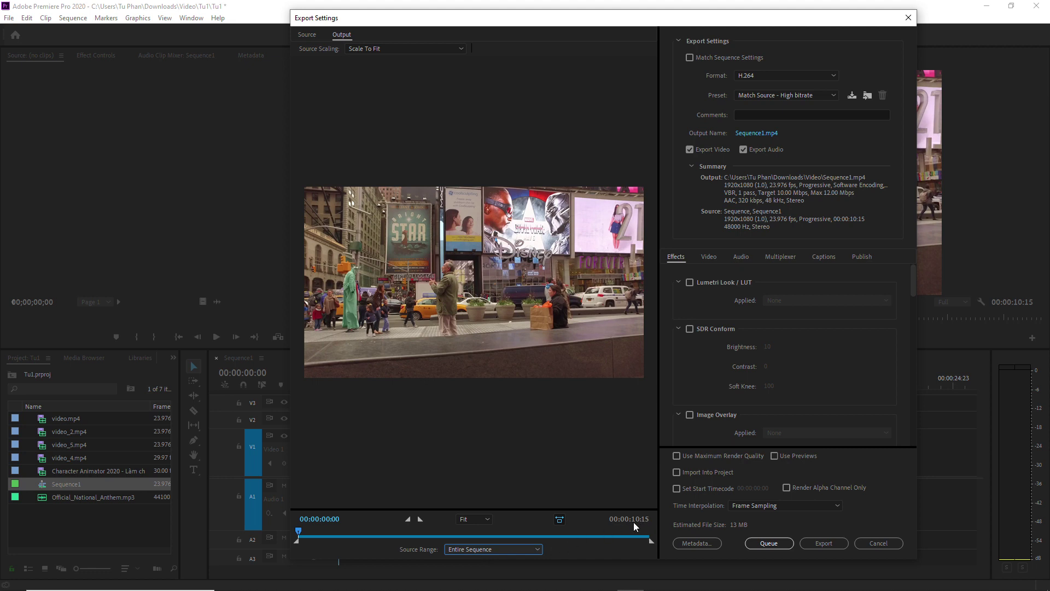
{"action": "left_click", "coordinate": [506, 549]}
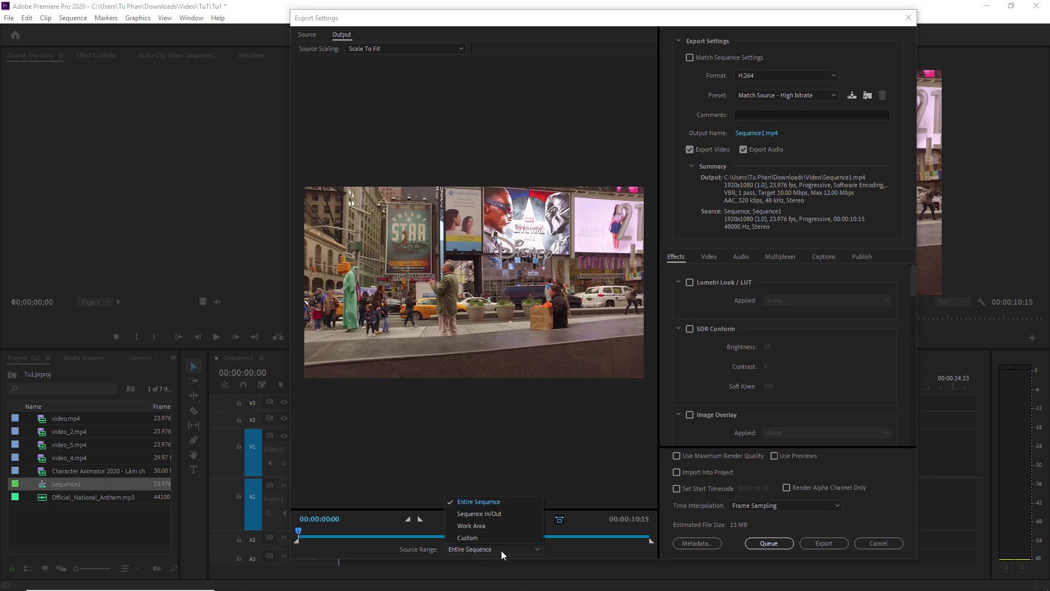
{"action": "left_click", "coordinate": [486, 514]}
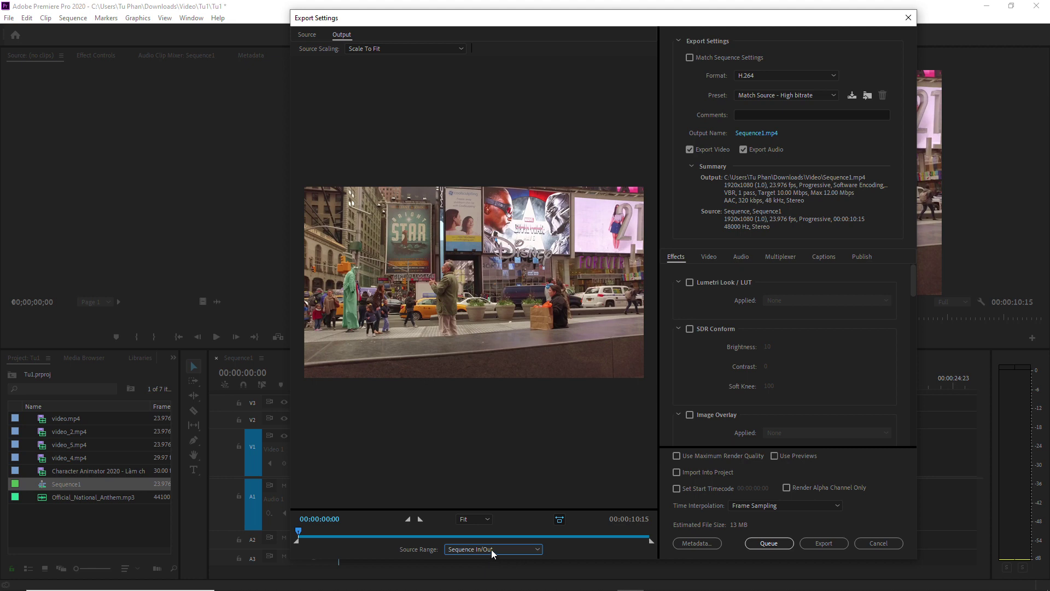
{"action": "left_click", "coordinate": [491, 549]}
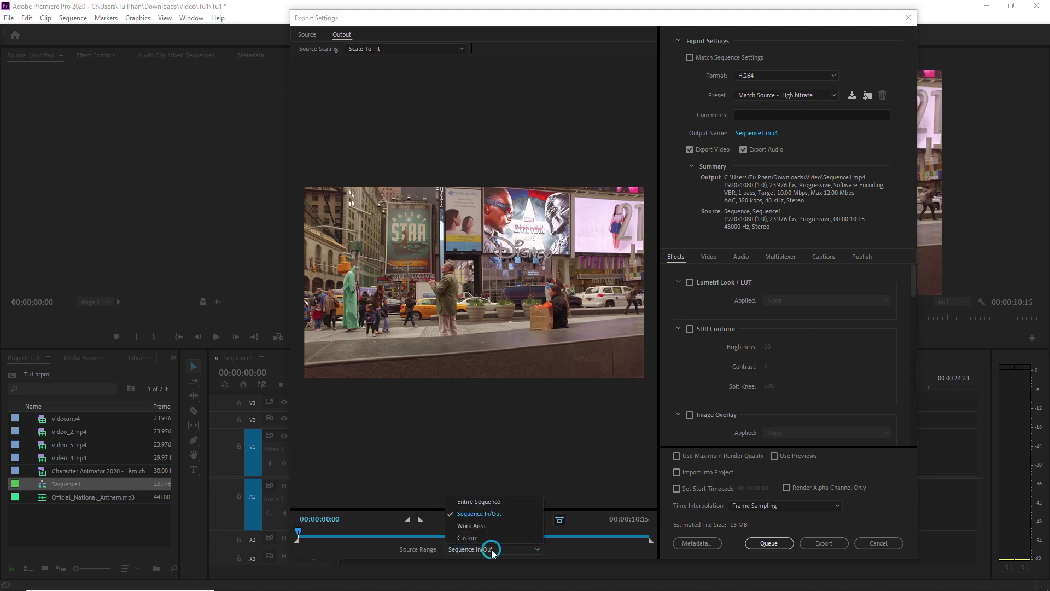
{"action": "left_click", "coordinate": [470, 500]}
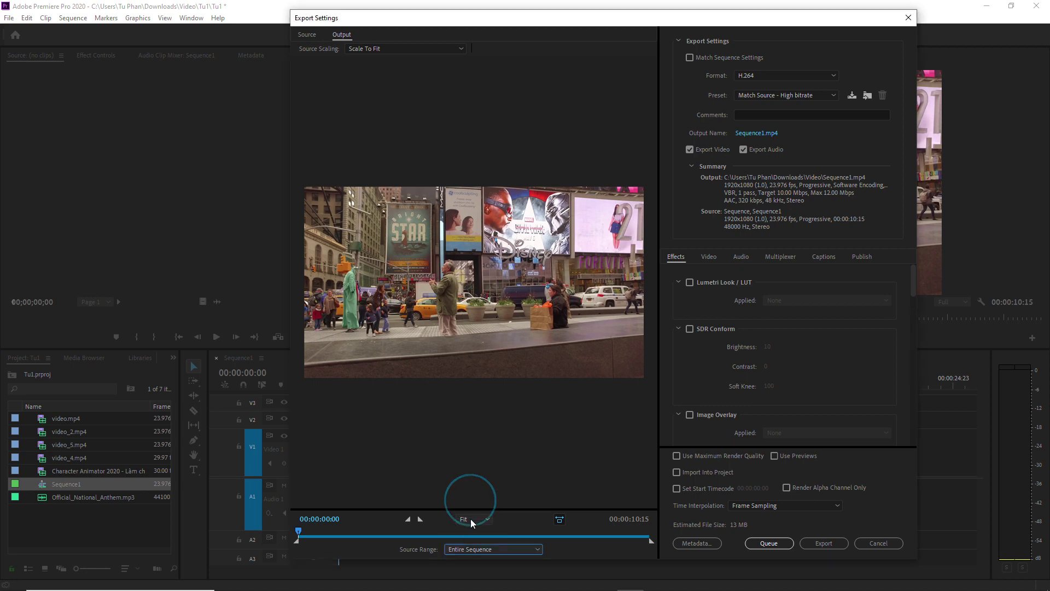
{"action": "left_click", "coordinate": [478, 549]}
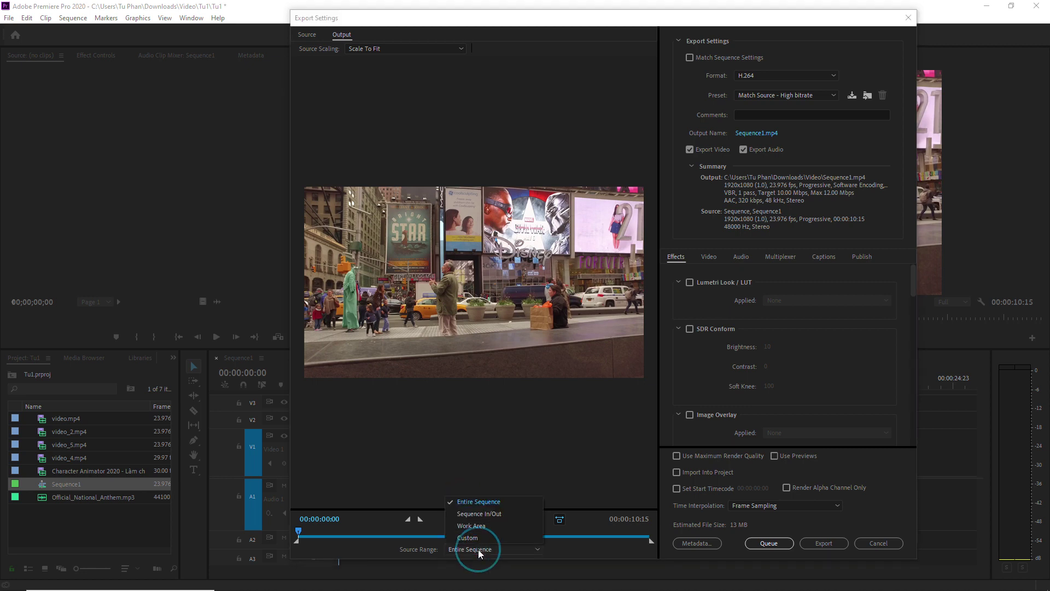
{"action": "left_click", "coordinate": [475, 514]}
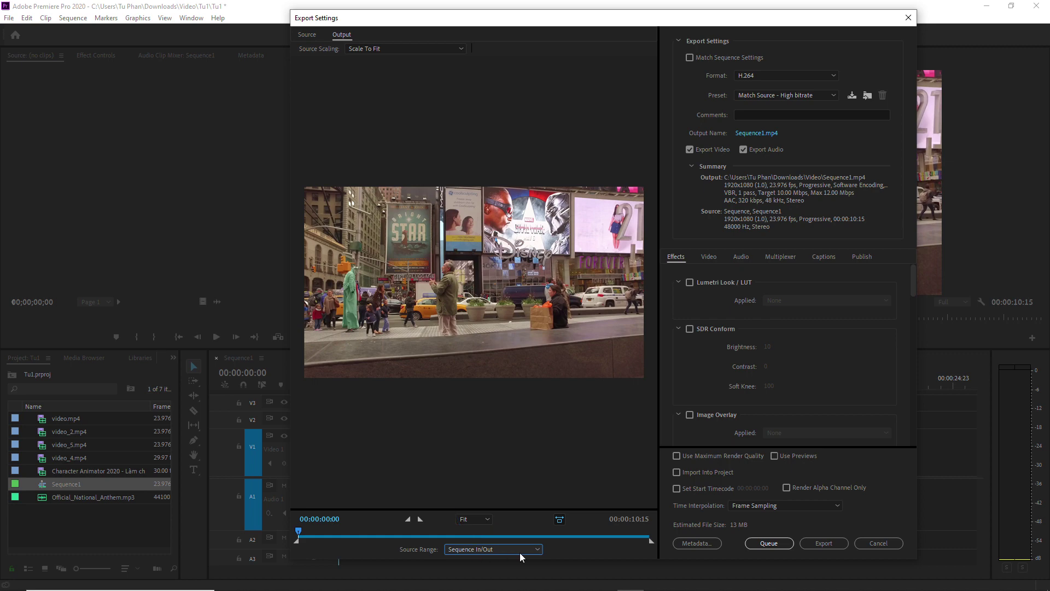
{"action": "left_click_drag", "start_coordinate": [297, 541], "coordinate": [354, 540]}
{"action": "left_click_drag", "start_coordinate": [652, 540], "coordinate": [569, 542]}
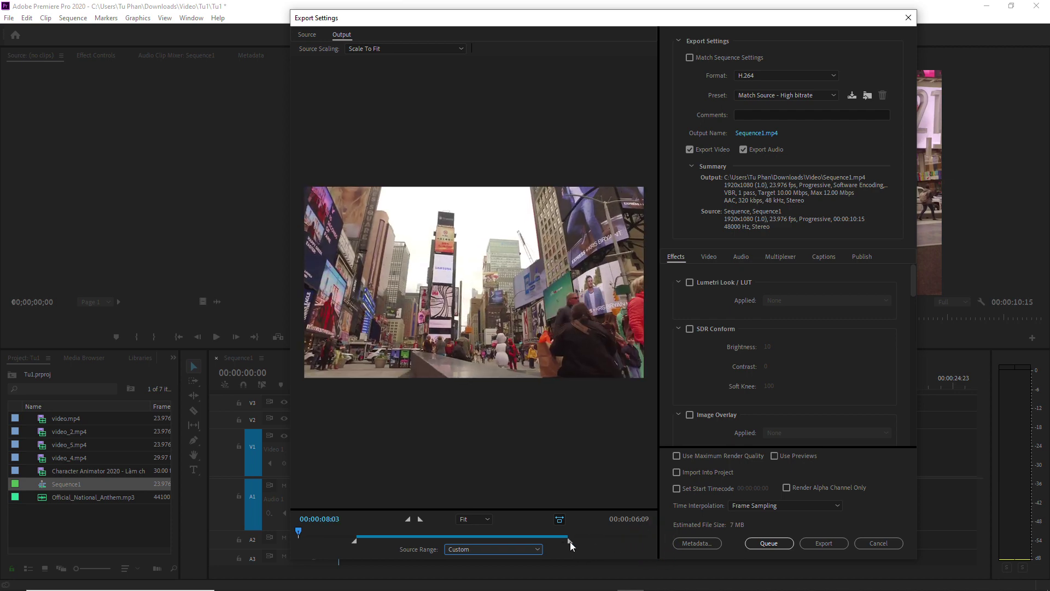
{"action": "left_click", "coordinate": [358, 532]}
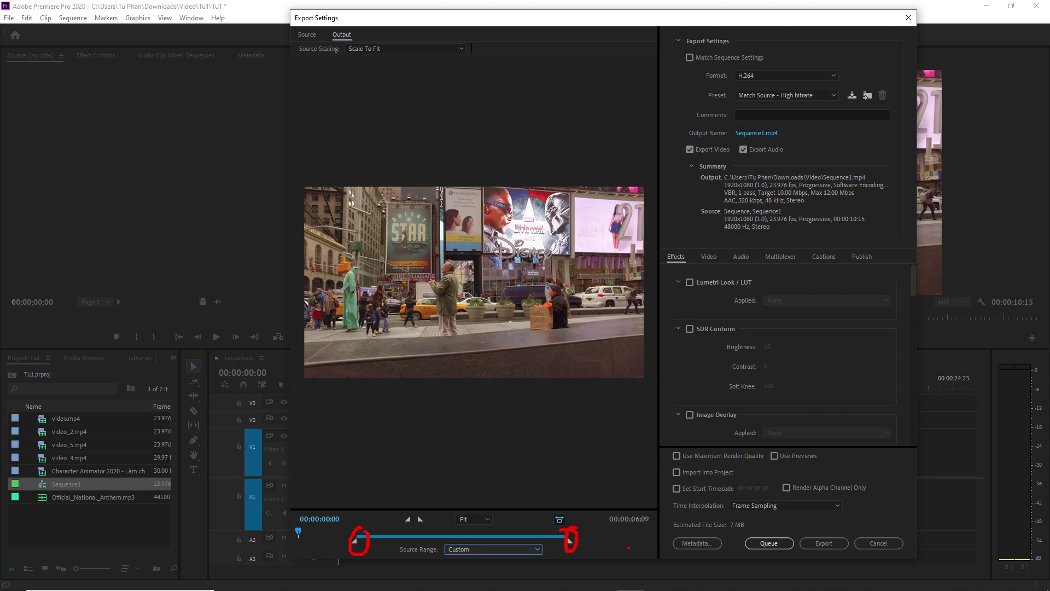
{"action": "left_click", "coordinate": [504, 549]}
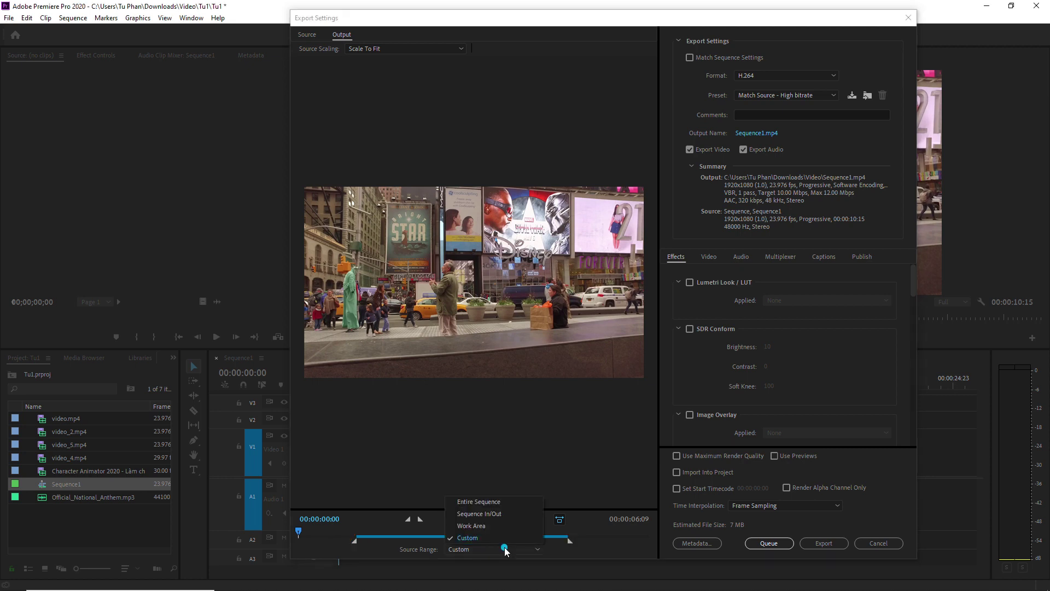
{"action": "left_click", "coordinate": [494, 505]}
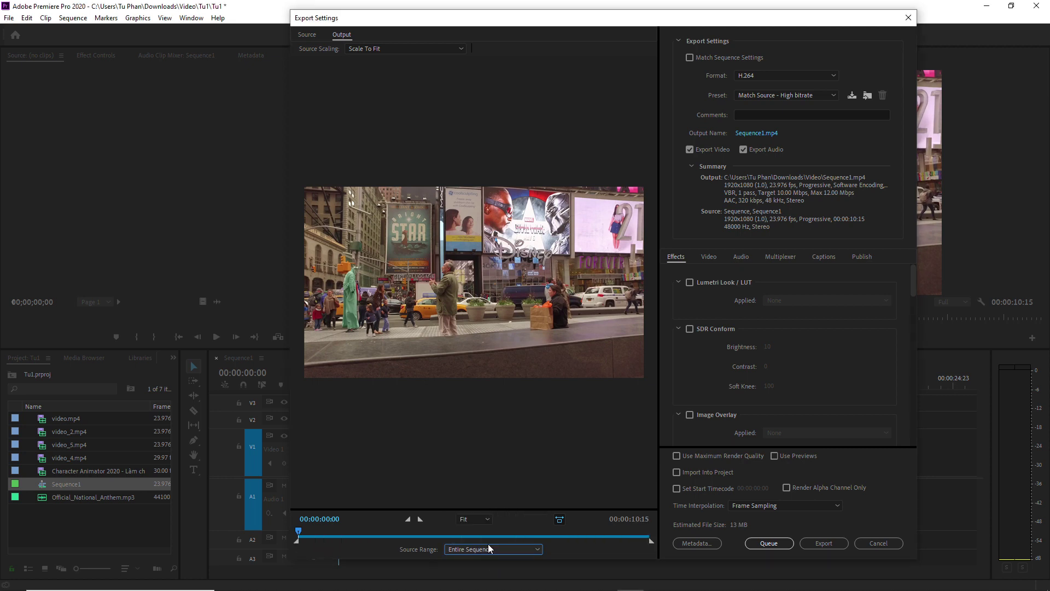
{"action": "left_click", "coordinate": [474, 549]}
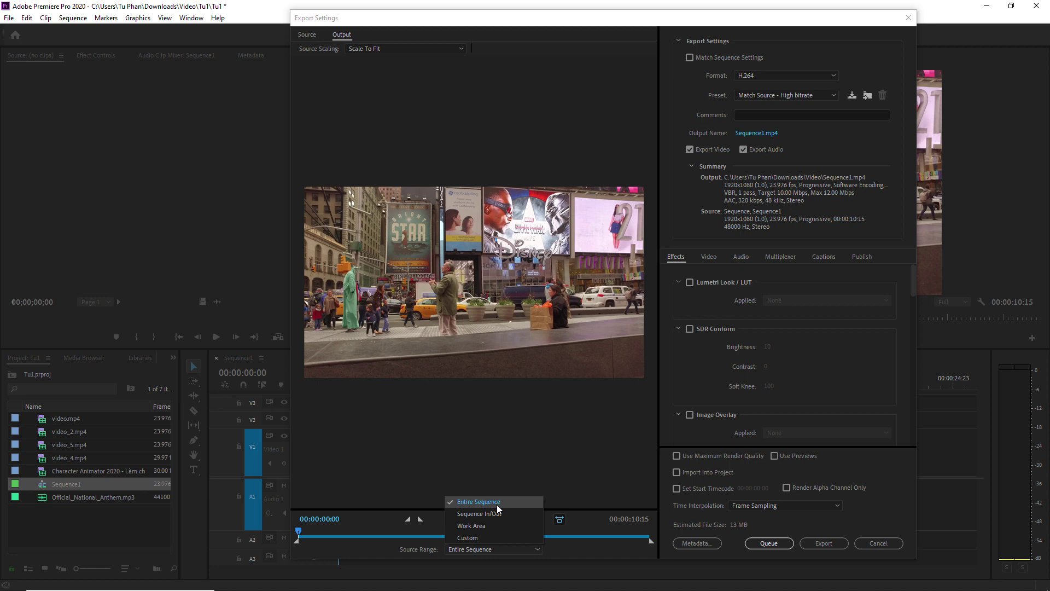
{"action": "left_click", "coordinate": [519, 504]}
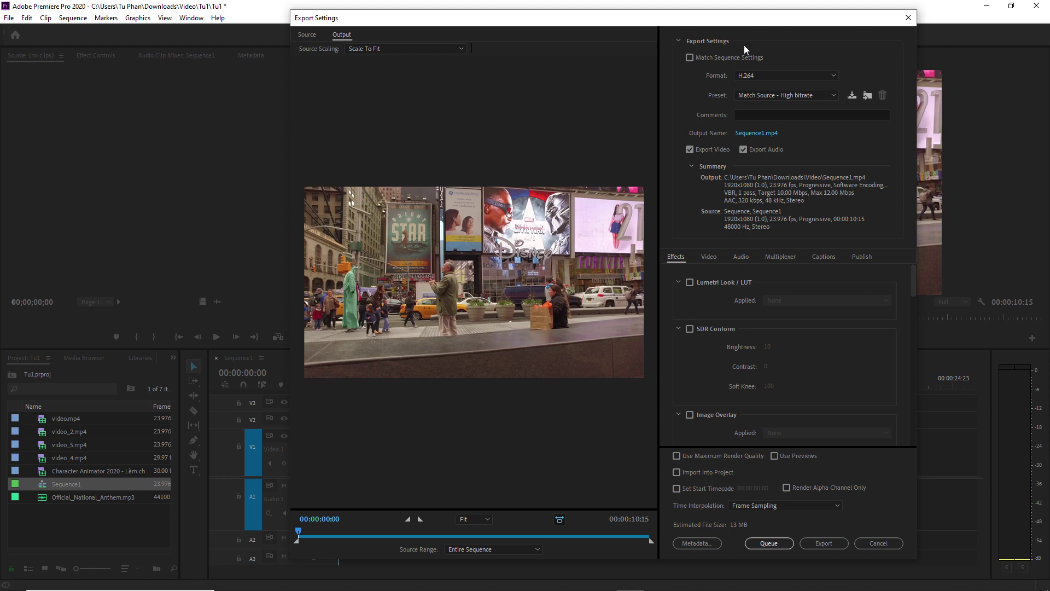
- Toggle Match Sequence Settings on and off, then display the full list of export formats
{"action": "left_click", "coordinate": [690, 58]}
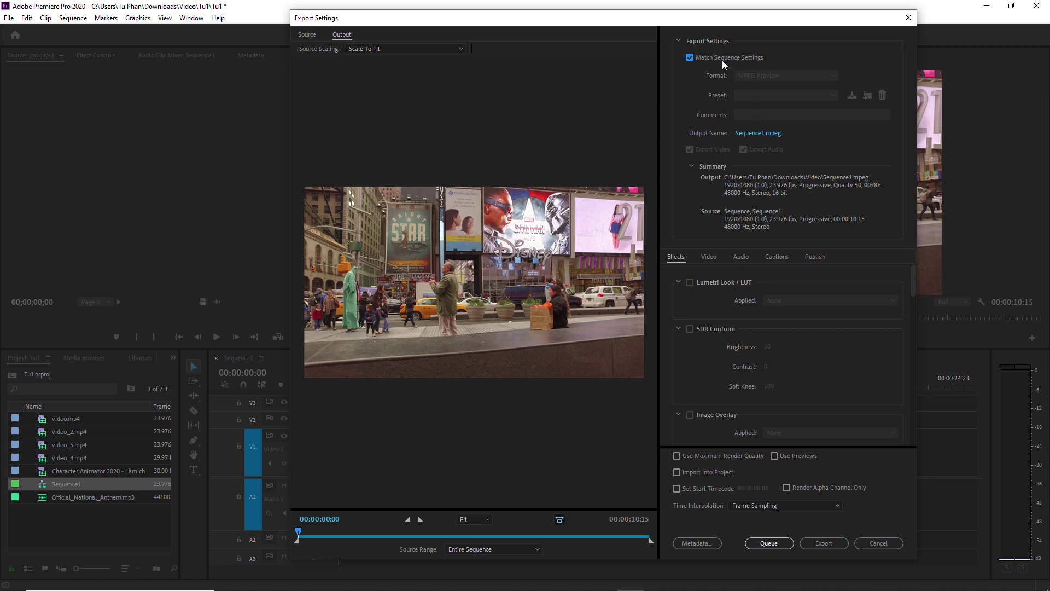
{"action": "left_click", "coordinate": [692, 56]}
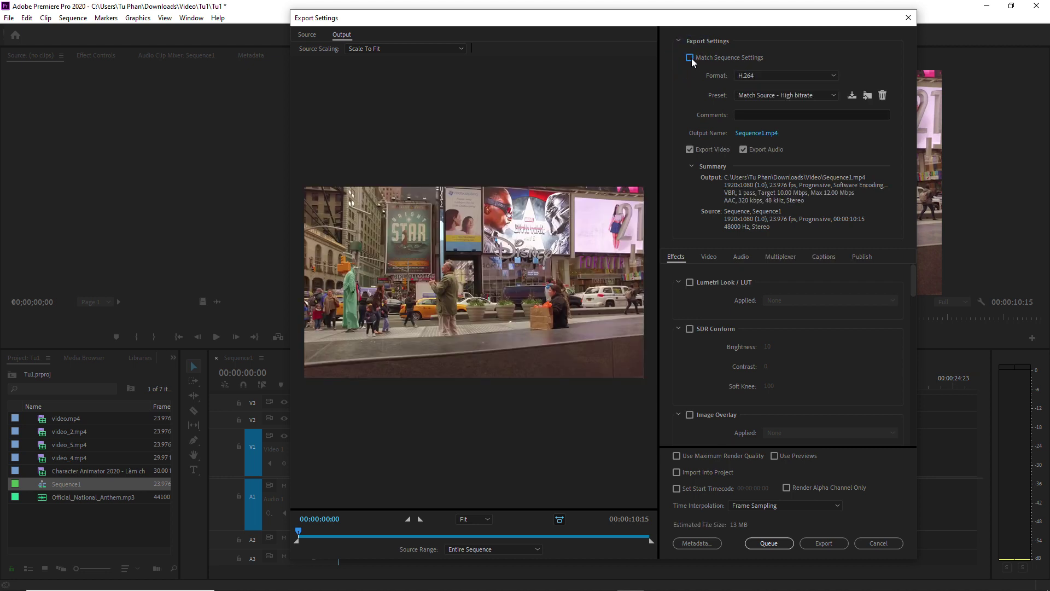
{"action": "left_click", "coordinate": [763, 74]}
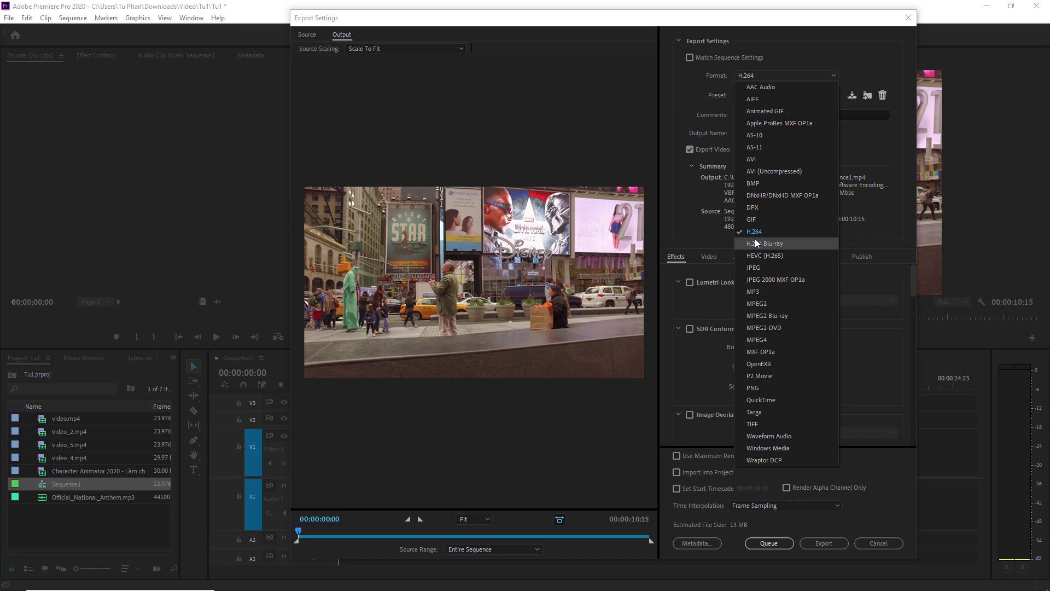
- Change the export format to QuickTime (Sequence1.mov, 4096x2160 Adobe Stock 4K) and reopen the format list
{"action": "left_click", "coordinate": [774, 399]}
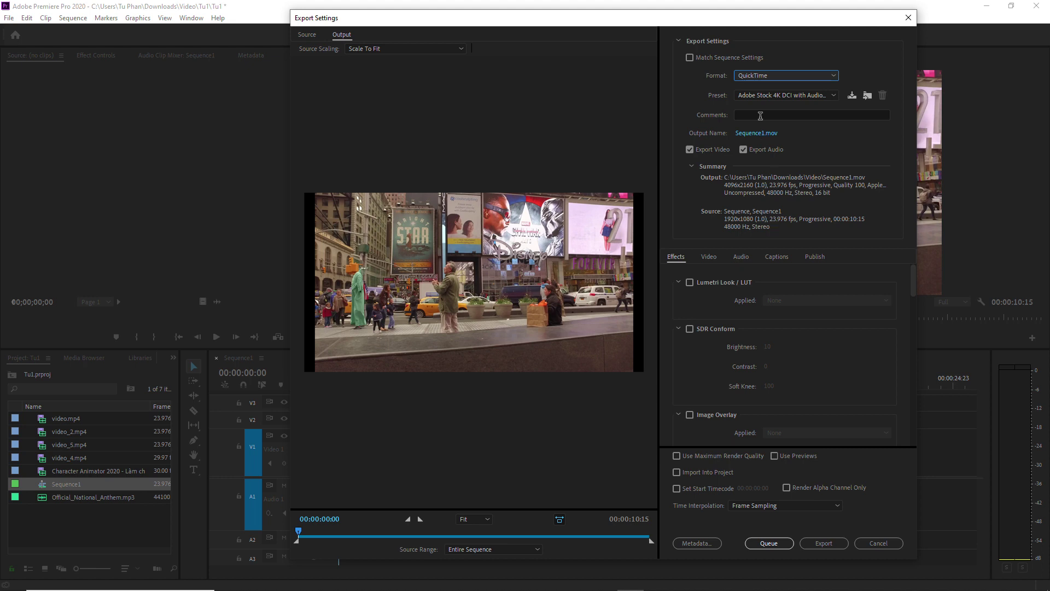
{"action": "left_click", "coordinate": [766, 75]}
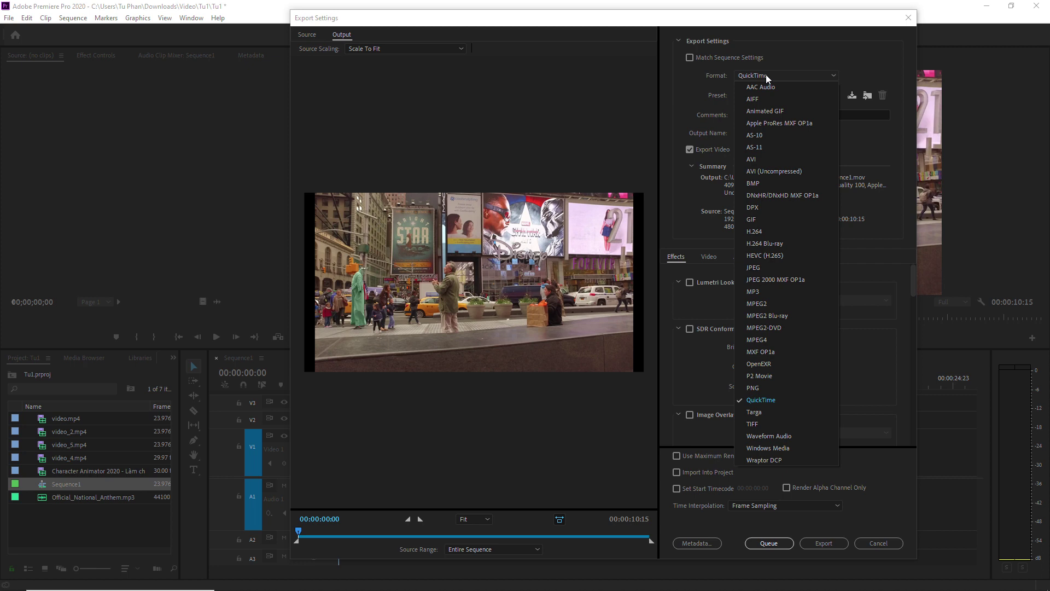
- Set the format to AVI and try PAL DV presets, settling on NTSC DV Widescreen 24p (720x480, 23.976 fps)
{"action": "left_click", "coordinate": [754, 158]}
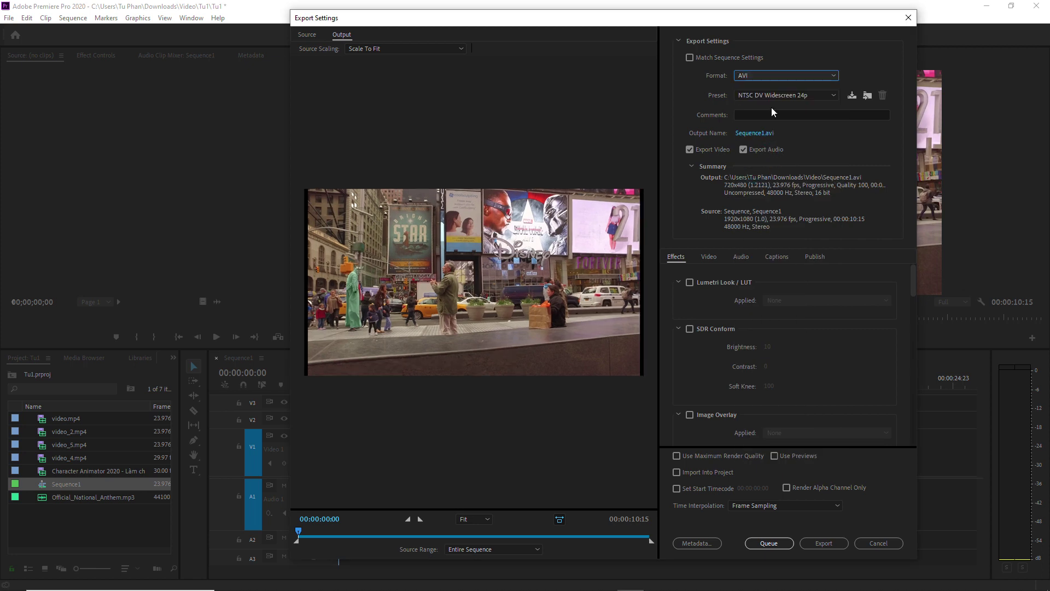
{"action": "left_click", "coordinate": [757, 96]}
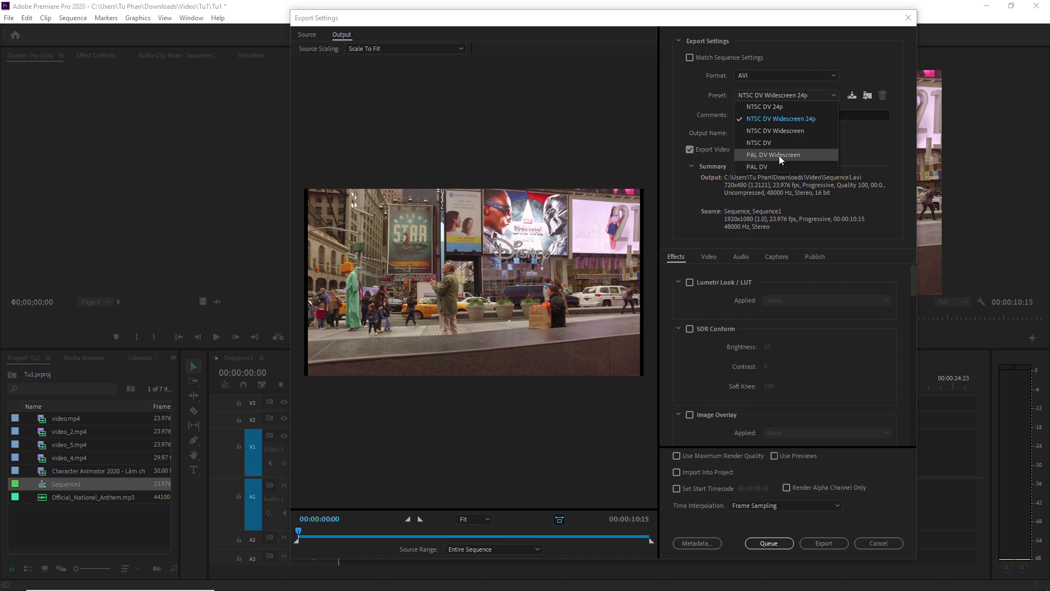
{"action": "left_click", "coordinate": [781, 155]}
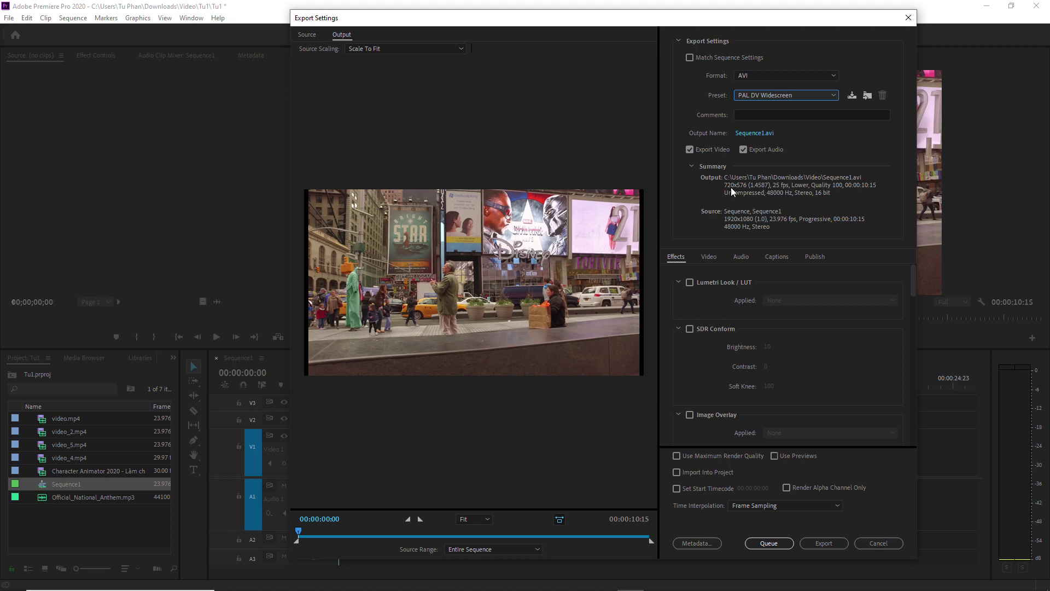
{"action": "left_click", "coordinate": [760, 96]}
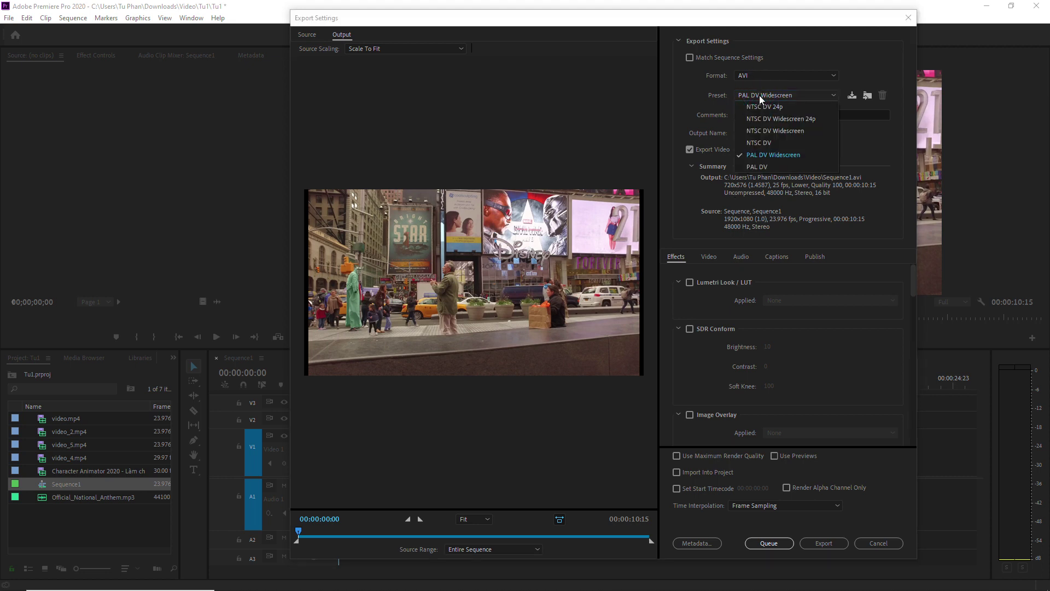
{"action": "left_click", "coordinate": [768, 166]}
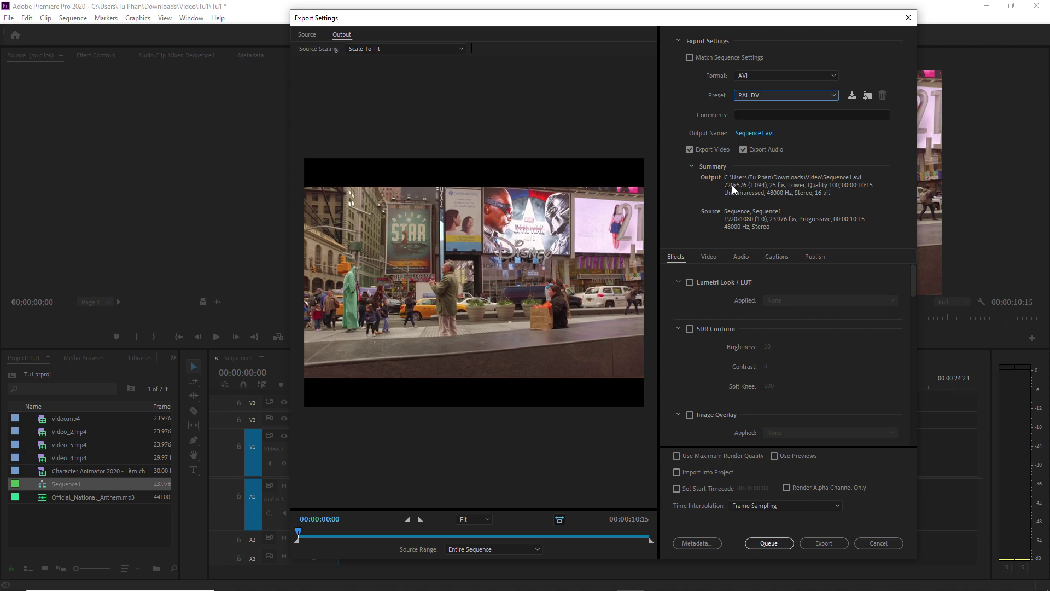
{"action": "left_click", "coordinate": [766, 96]}
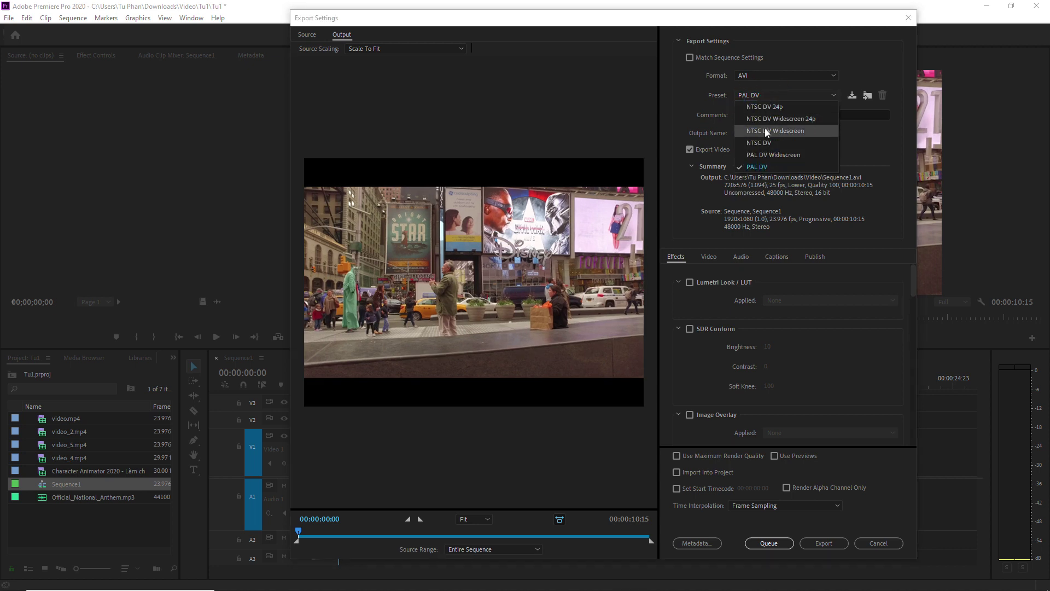
{"action": "left_click", "coordinate": [765, 131]}
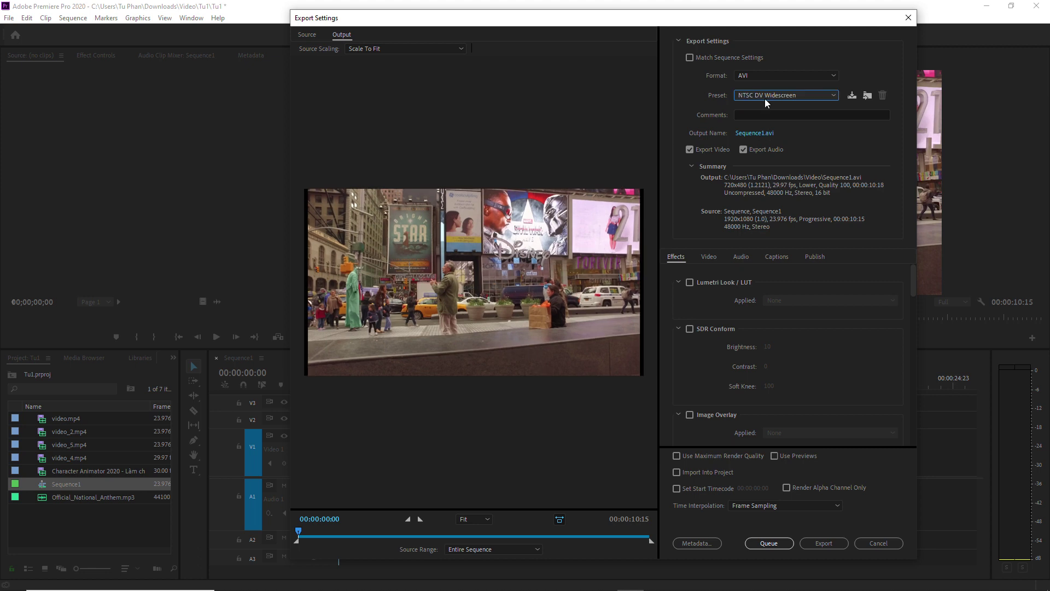
{"action": "left_click", "coordinate": [764, 99]}
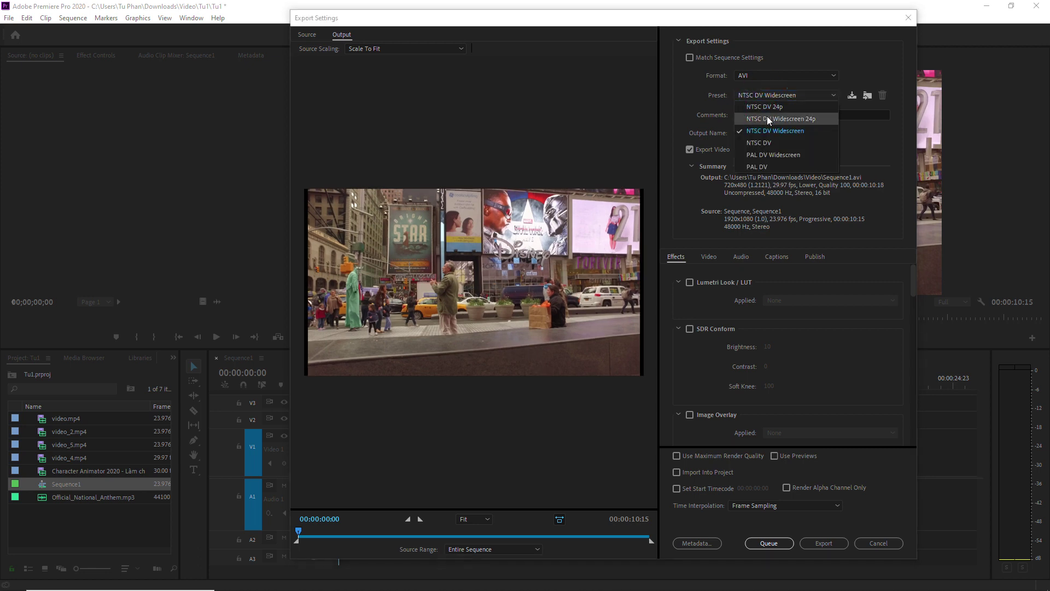
{"action": "left_click", "coordinate": [768, 119]}
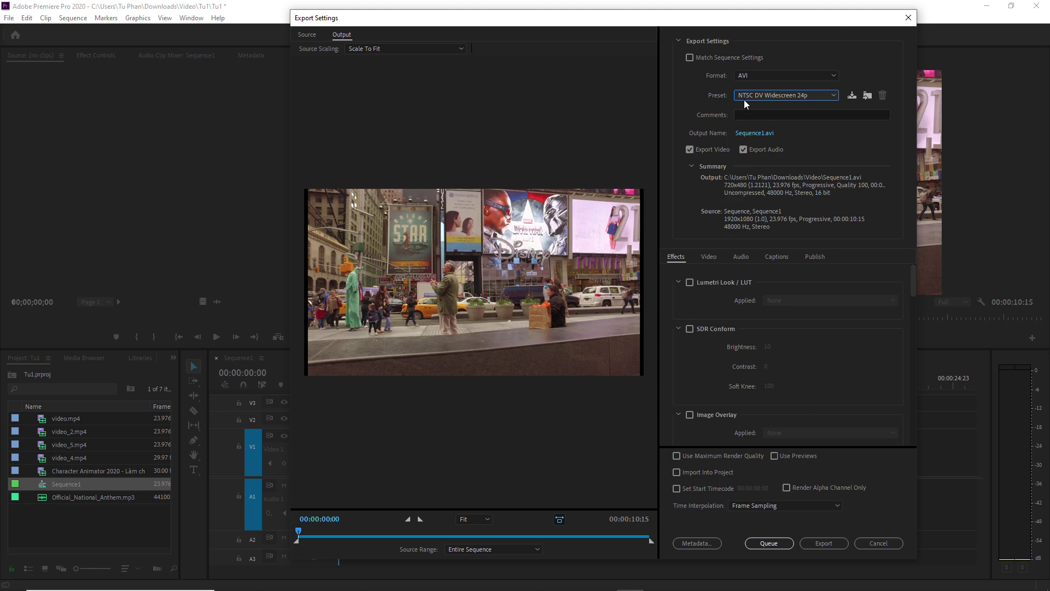
- Try Scale To Fill on the source, return to Scale To Fit, and keep AVI as format
{"action": "left_click", "coordinate": [377, 49]}
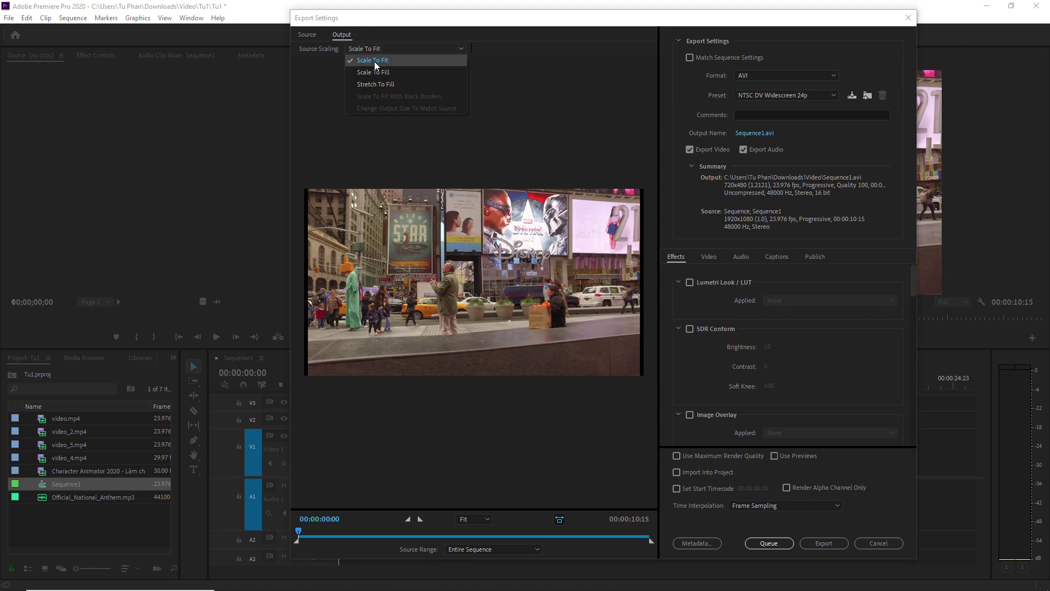
{"action": "left_click", "coordinate": [374, 73]}
{"action": "left_click", "coordinate": [385, 48]}
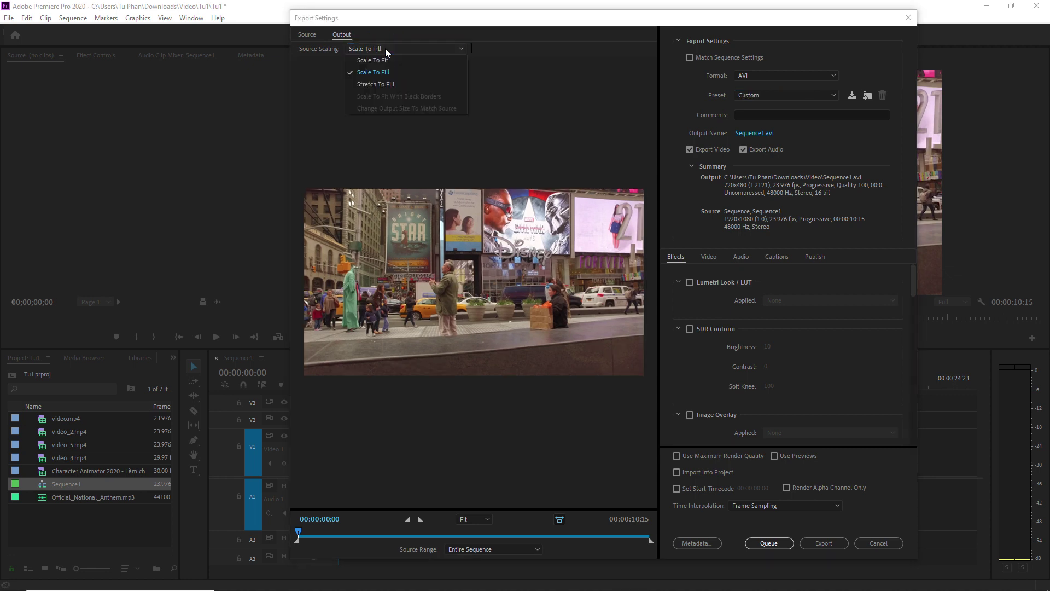
{"action": "left_click", "coordinate": [387, 60]}
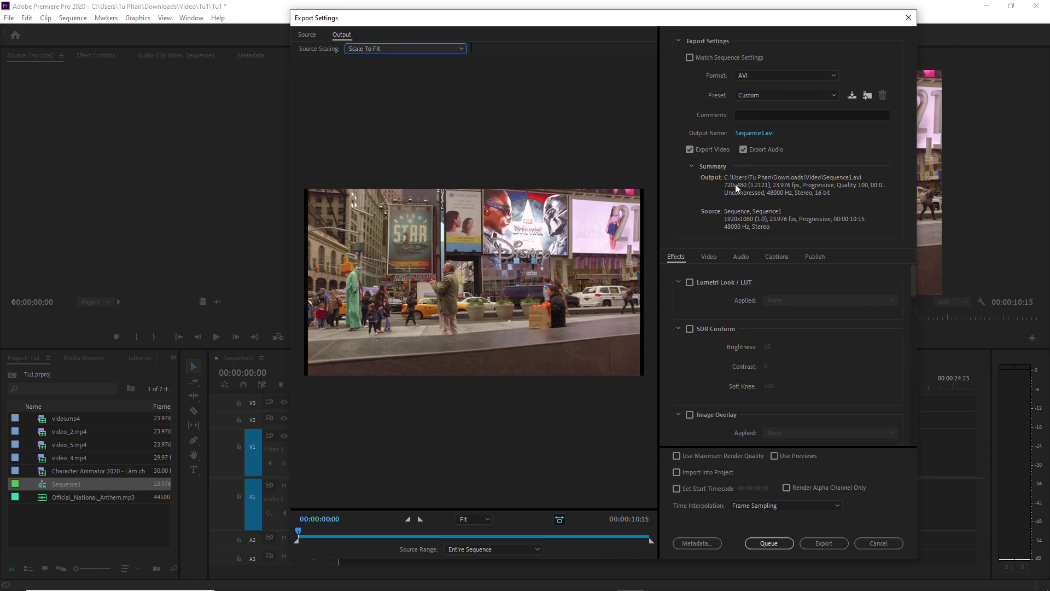
{"action": "left_click", "coordinate": [759, 76]}
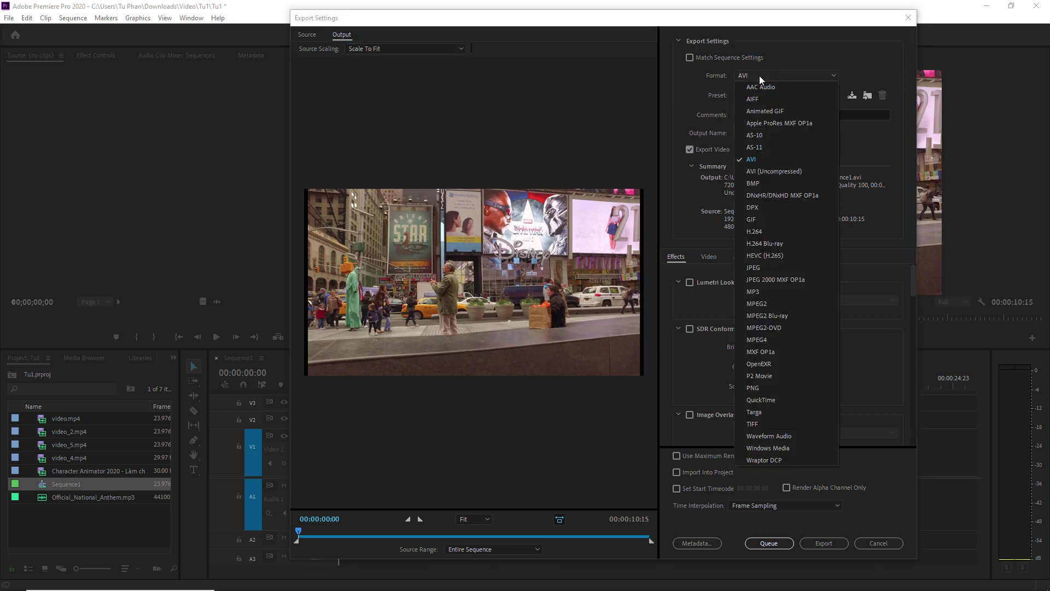
{"action": "left_click", "coordinate": [786, 53]}
- Turn Match Sequence Settings on then off again, leaving the AVI format list displayed
{"action": "left_click", "coordinate": [726, 54]}
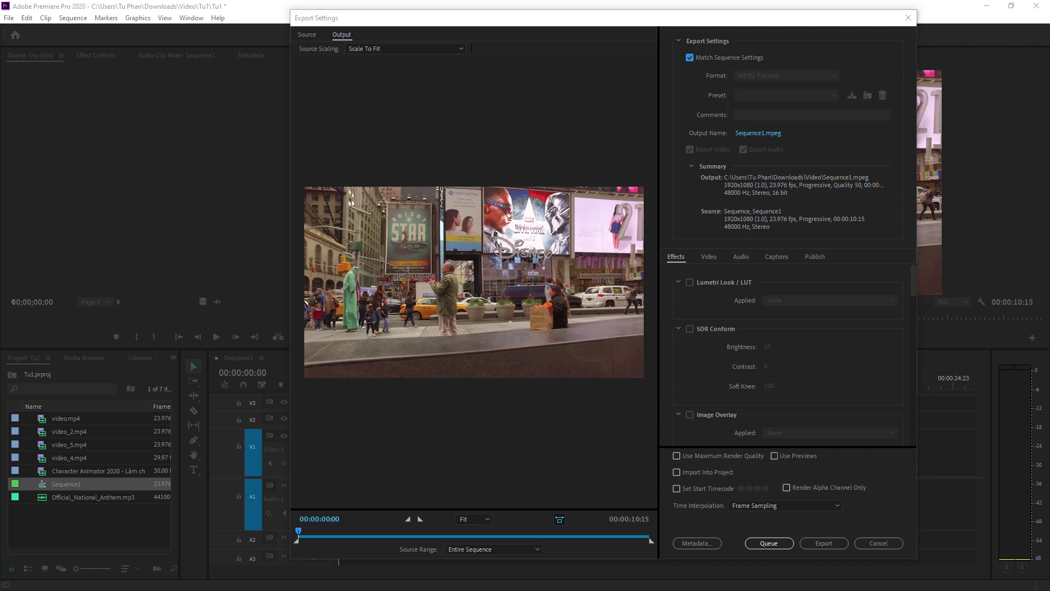
{"action": "mouse_move", "coordinate": [736, 212]}
{"action": "left_mouse_down"}
{"action": "mouse_move", "coordinate": [754, 229]}
{"action": "mouse_move", "coordinate": [735, 212]}
{"action": "left_mouse_up"}
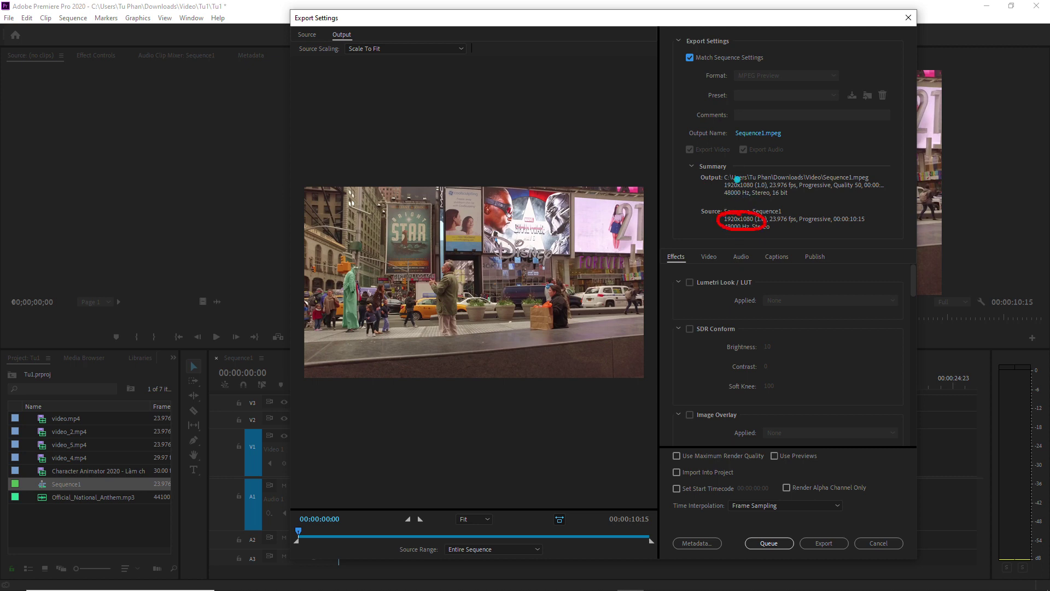
{"action": "left_click_drag", "start_coordinate": [738, 179], "coordinate": [768, 181]}
{"action": "key", "text": "Escape"}
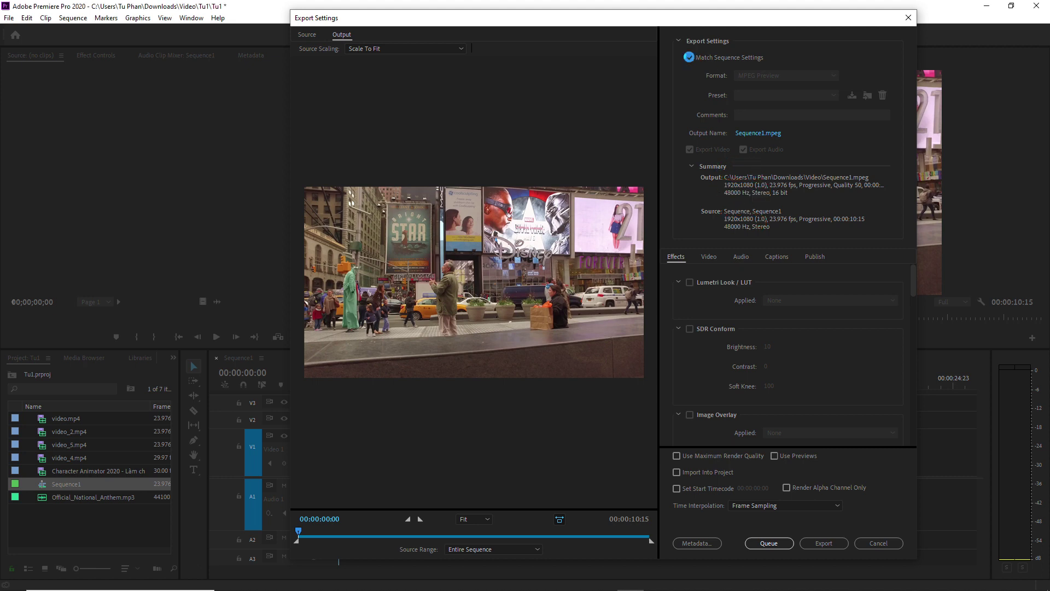
{"action": "left_click", "coordinate": [689, 57]}
{"action": "left_click", "coordinate": [762, 77]}
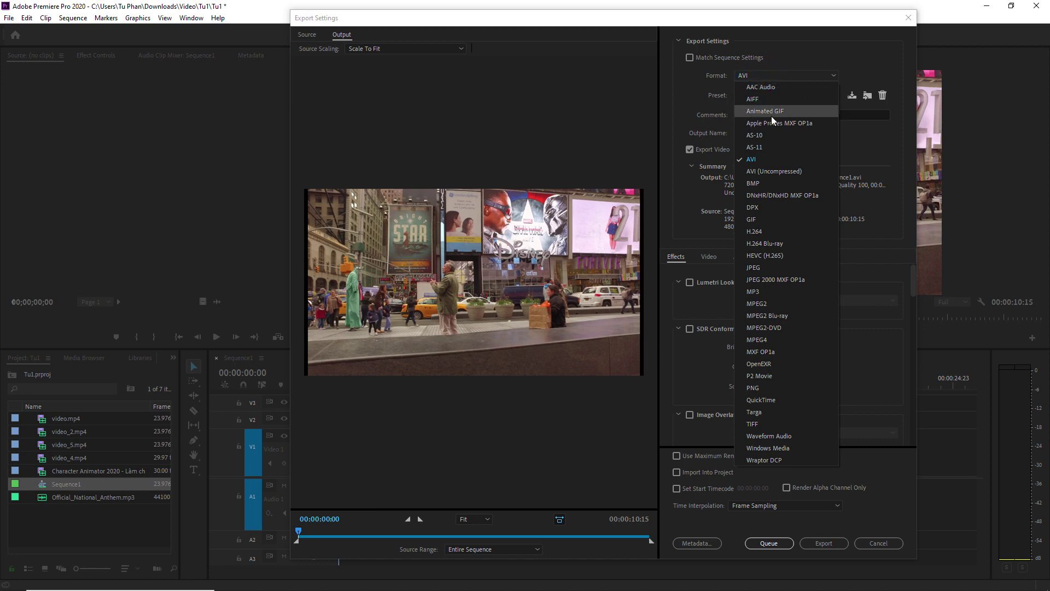
- Switch the format back to H.264 and review presets, keeping Match Source - High bitrate
{"action": "left_click", "coordinate": [756, 230]}
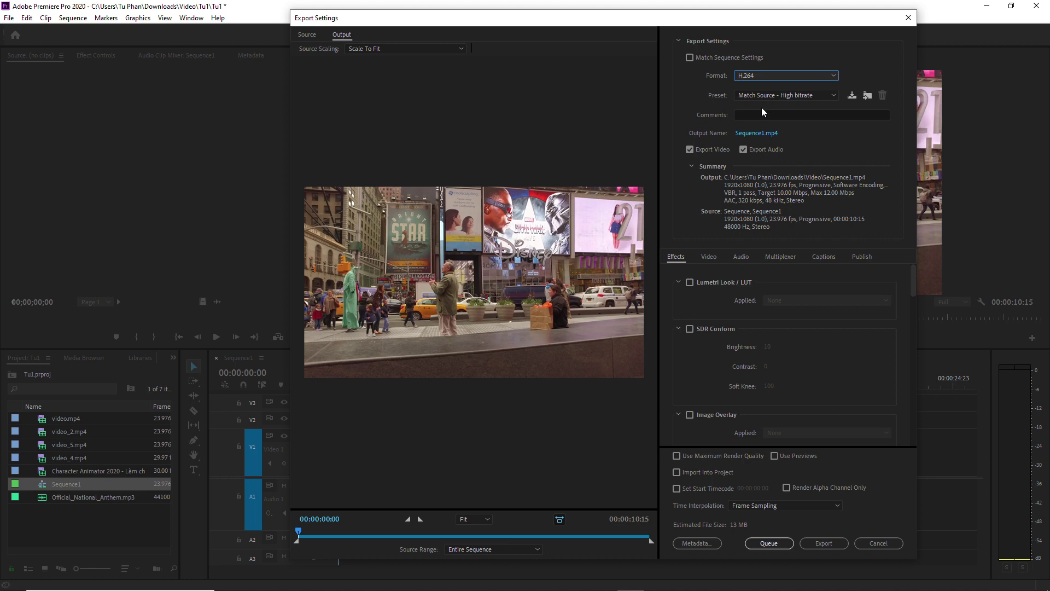
{"action": "left_click", "coordinate": [755, 95]}
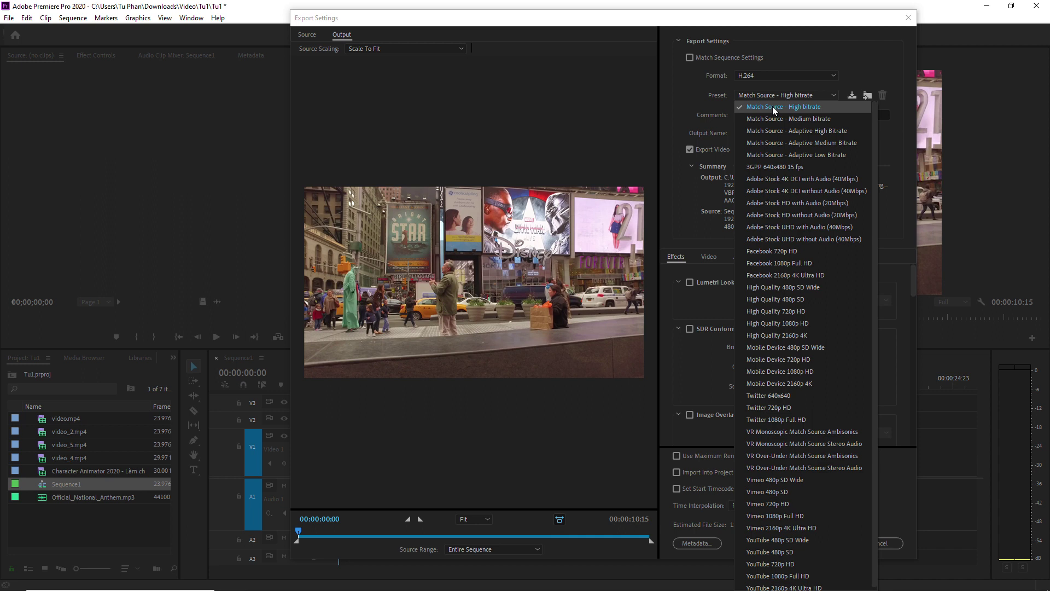
{"action": "left_click", "coordinate": [859, 59]}
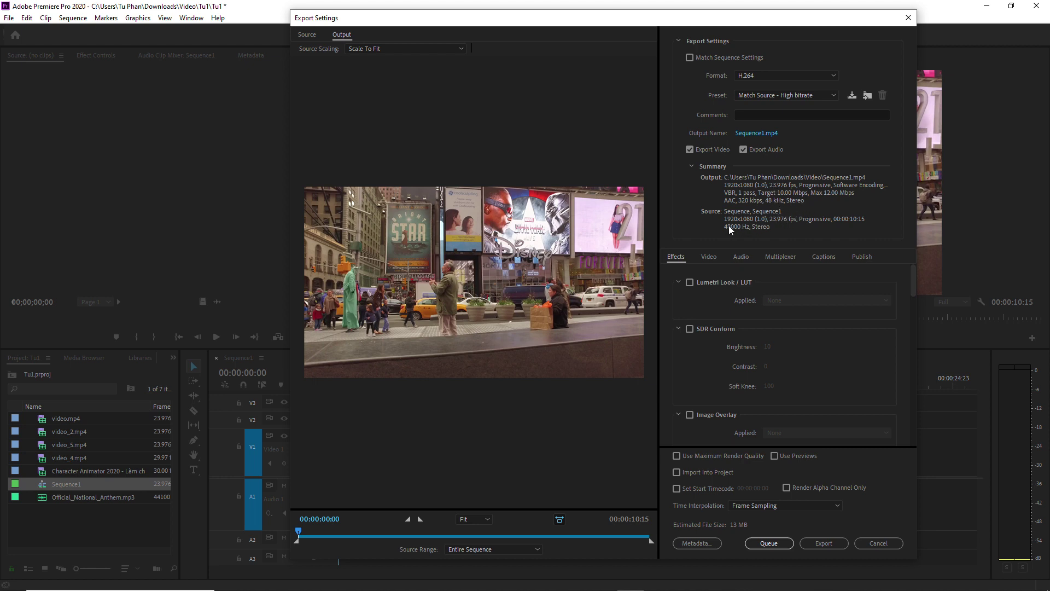
{"action": "left_click", "coordinate": [758, 97]}
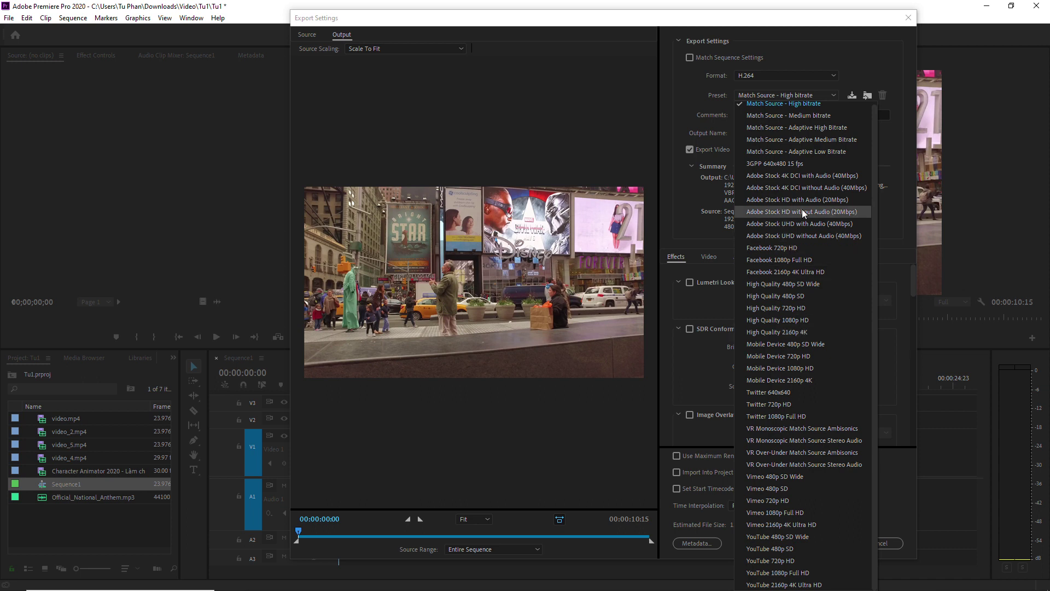
- Switch the export format to QuickTime with the Apple ProRes 422 HQ preset
{"action": "left_click", "coordinate": [812, 60]}
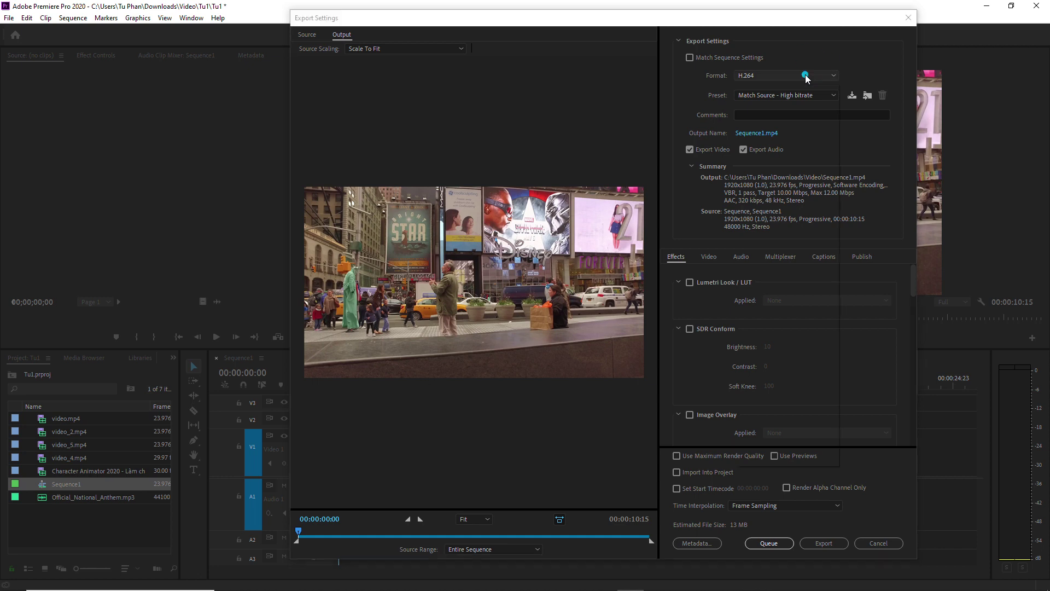
{"action": "left_click", "coordinate": [805, 75]}
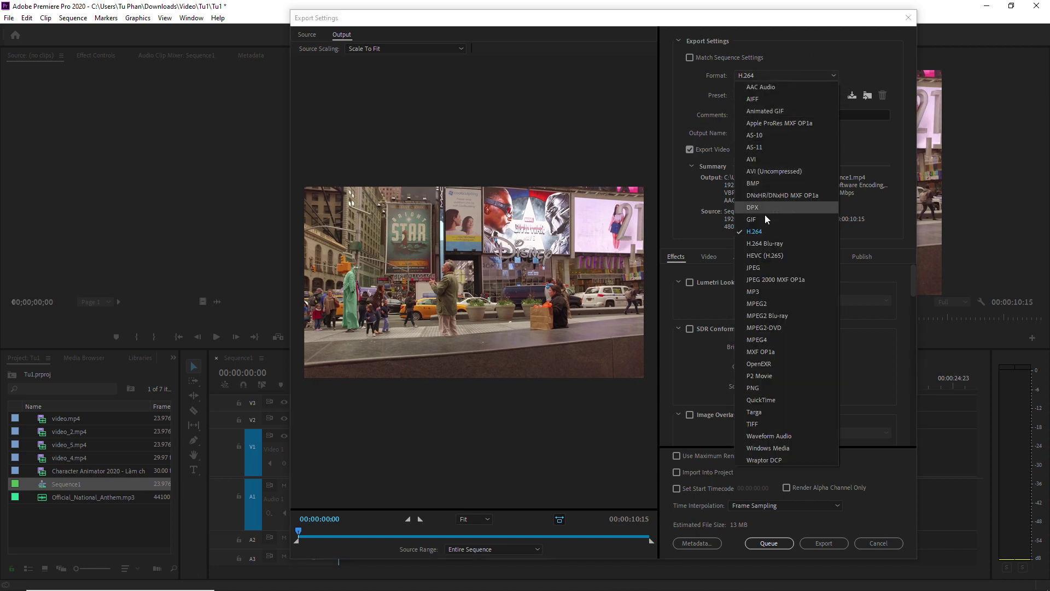
{"action": "left_click", "coordinate": [764, 400]}
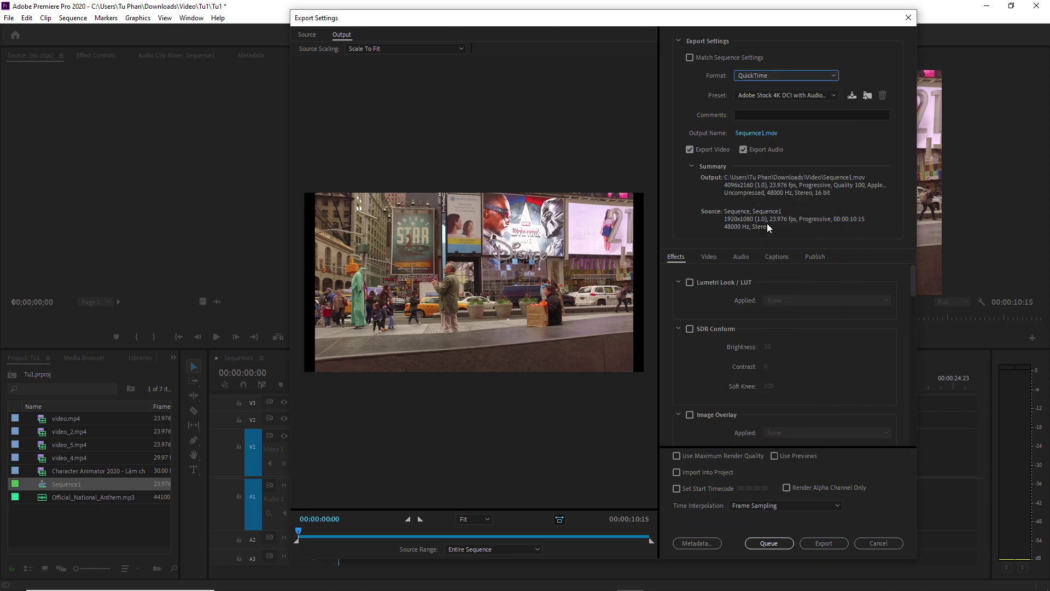
{"action": "left_click", "coordinate": [756, 96]}
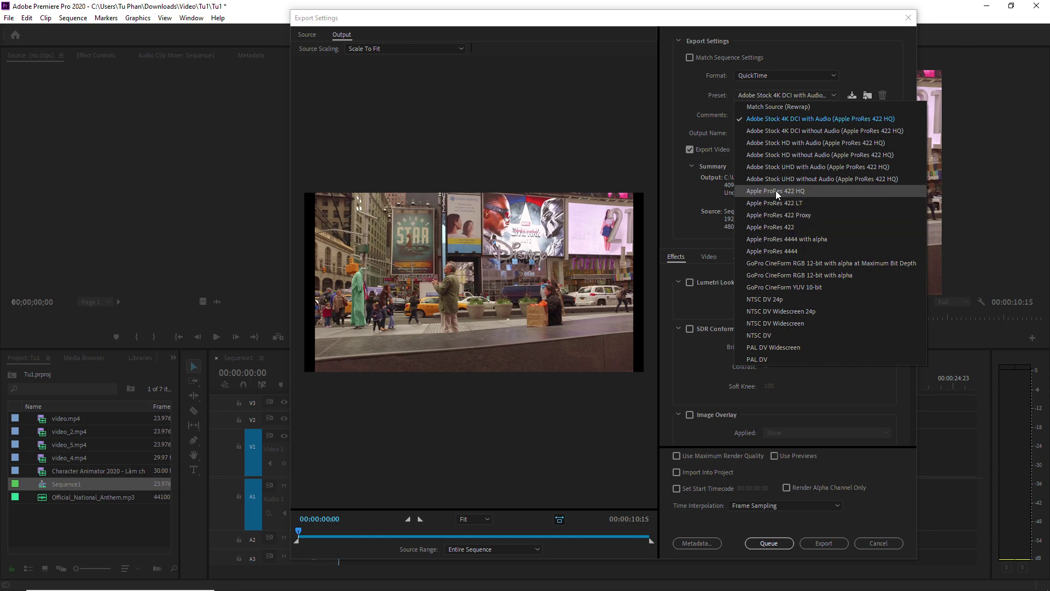
{"action": "left_click", "coordinate": [796, 191]}
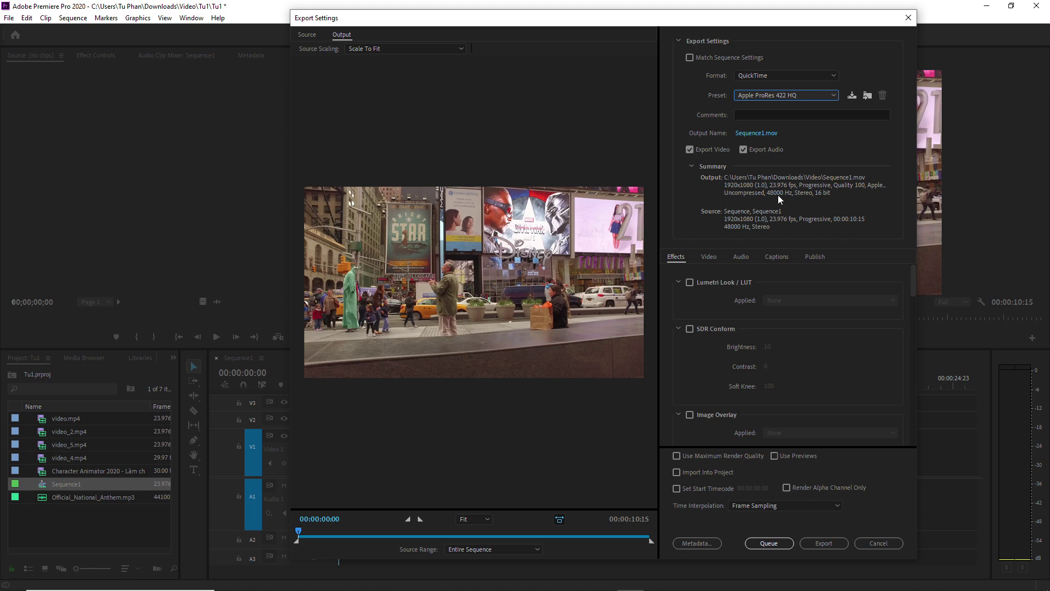
- Change the QuickTime preset to PAL DV Widescreen, giving a 720x576, 25 fps Sequence1.mov
{"action": "left_click", "coordinate": [778, 96]}
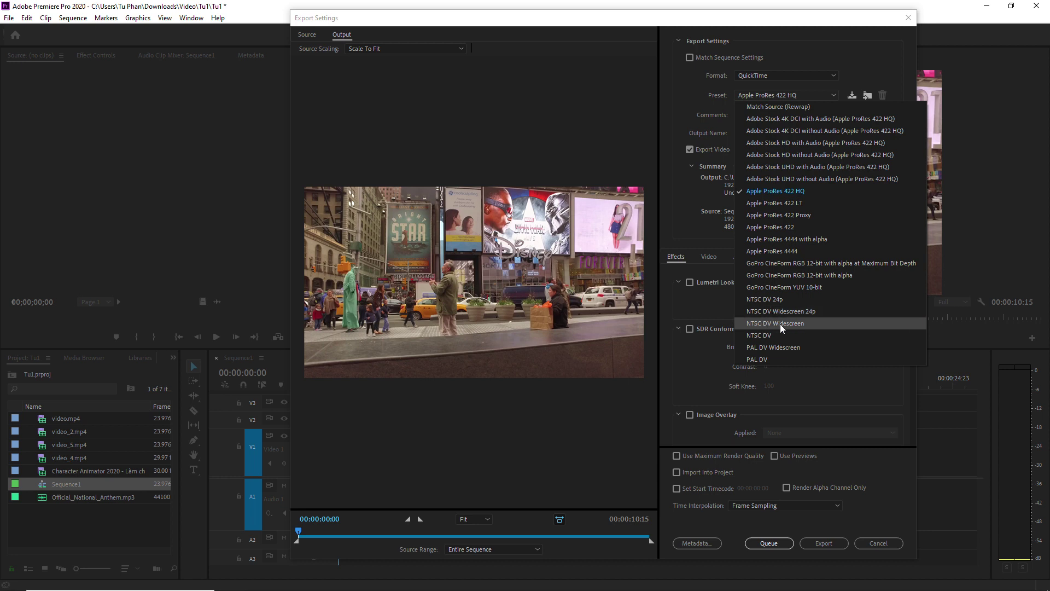
{"action": "left_click", "coordinate": [767, 348]}
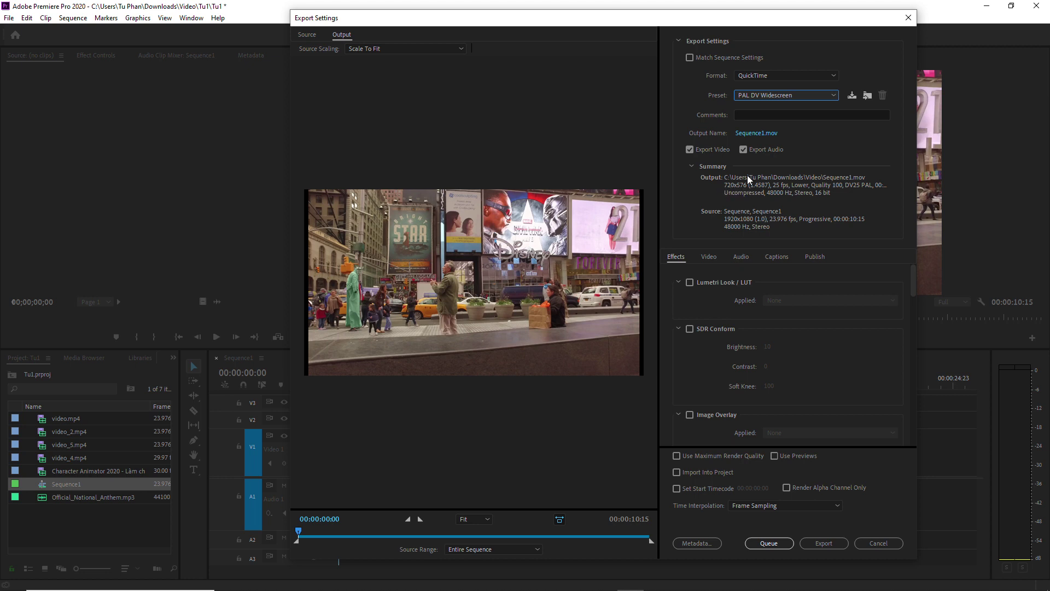
{"action": "left_click", "coordinate": [761, 97]}
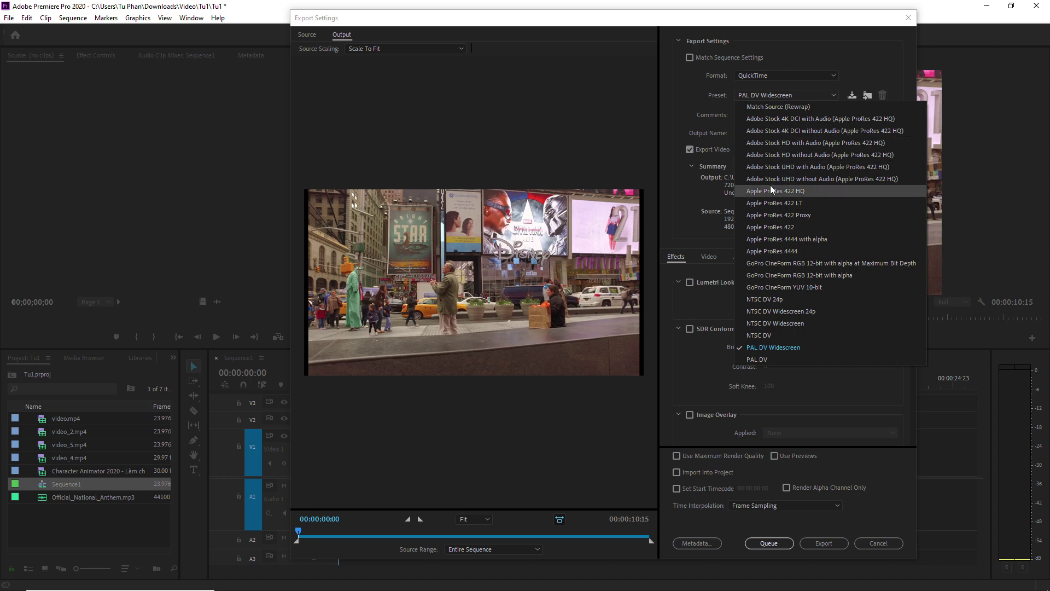
{"action": "left_click", "coordinate": [812, 75]}
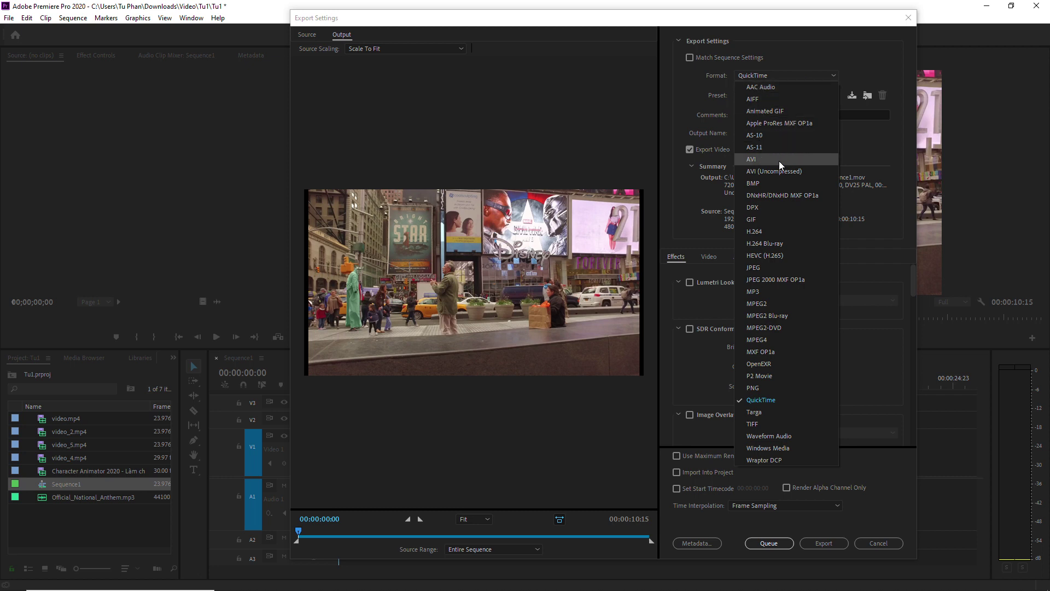
- Set H.264 with the High Quality 1080p HD preset: 1920x1080, VBR 20 Mbps, AAC 48 kHz stereo
{"action": "left_click", "coordinate": [765, 231]}
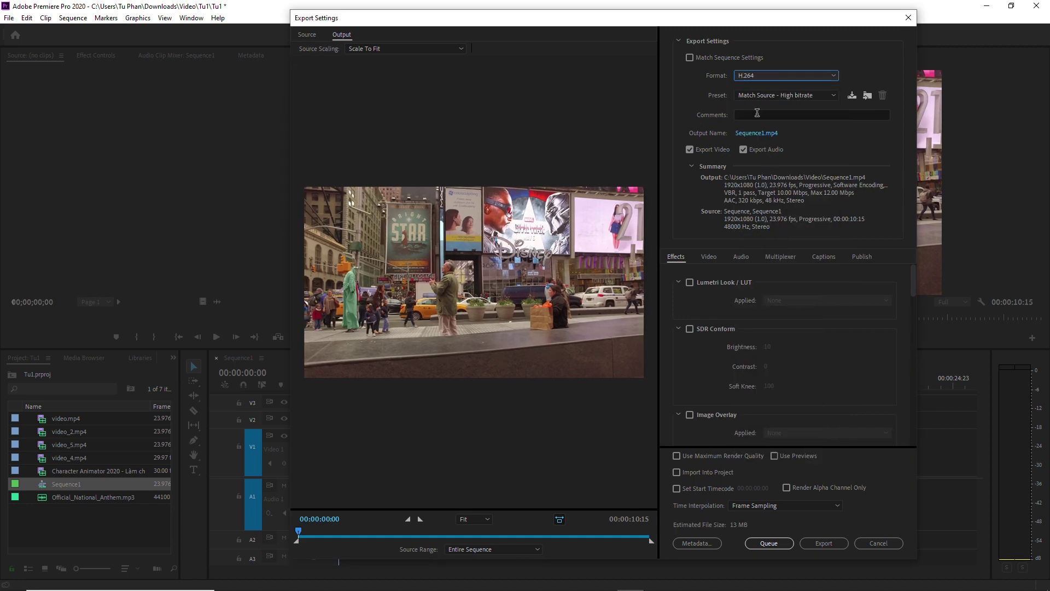
{"action": "left_click", "coordinate": [755, 95]}
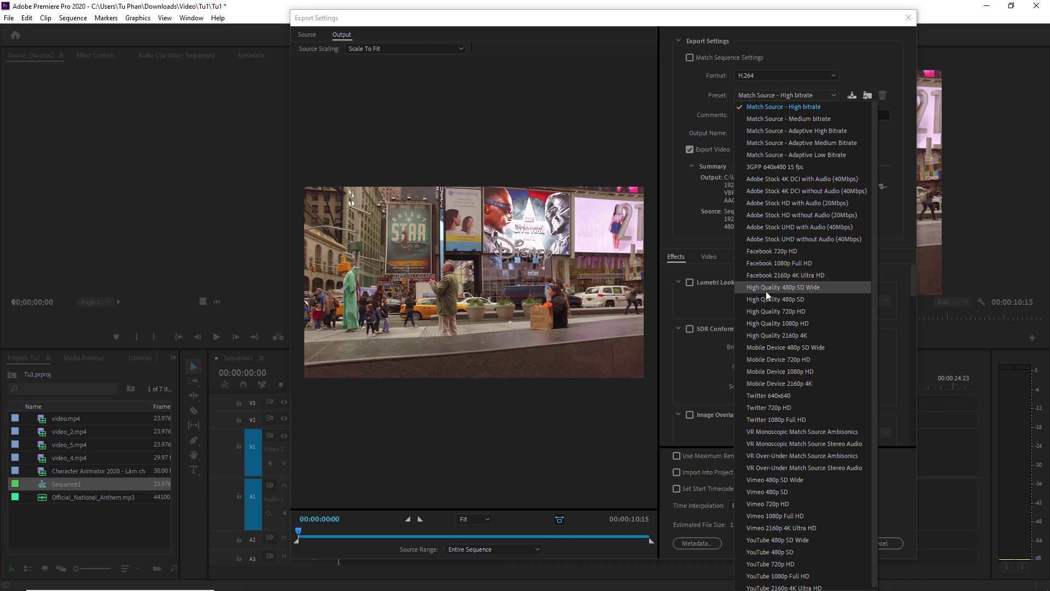
{"action": "scroll", "coordinate": [765, 501], "scroll_direction": "down", "scroll_amount": 1}
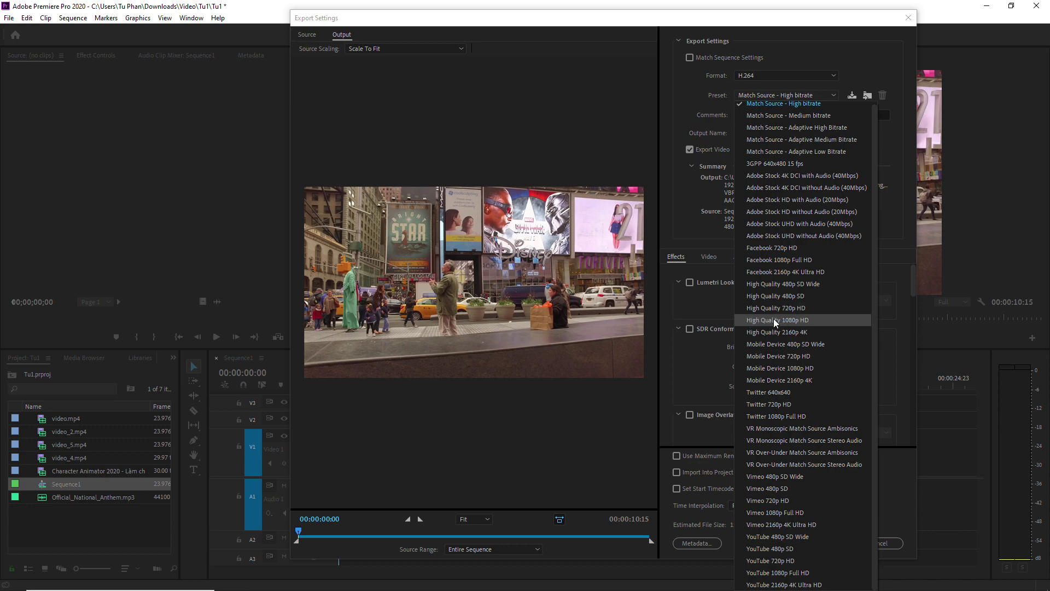
{"action": "left_click", "coordinate": [805, 321]}
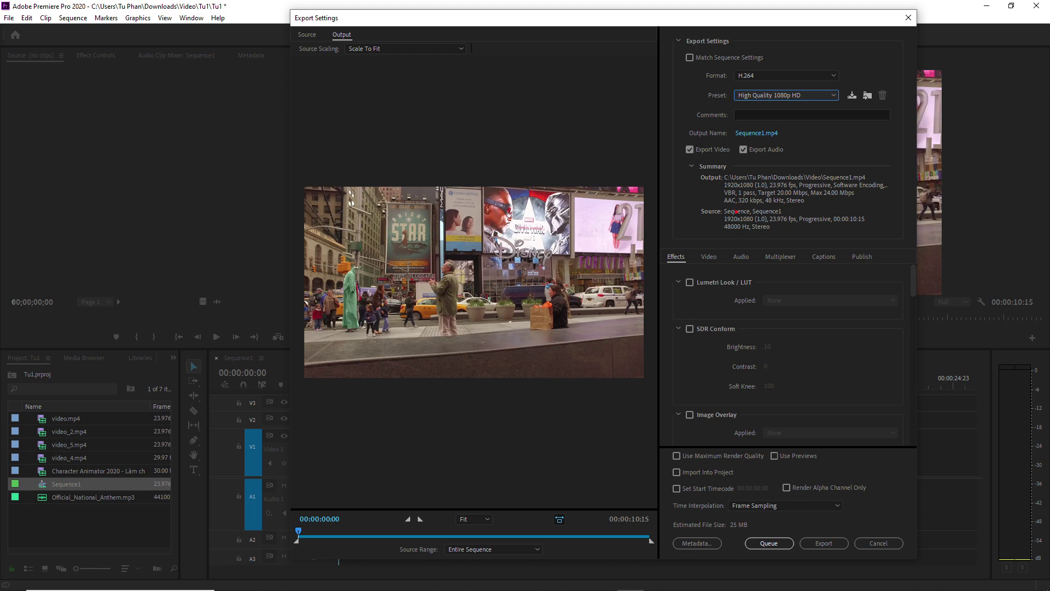
{"action": "left_click_drag", "start_coordinate": [733, 209], "coordinate": [738, 209]}
{"action": "mouse_move", "coordinate": [738, 176]}
{"action": "left_mouse_down"}
{"action": "mouse_move", "coordinate": [720, 186]}
{"action": "mouse_move", "coordinate": [803, 199]}
{"action": "left_mouse_up"}
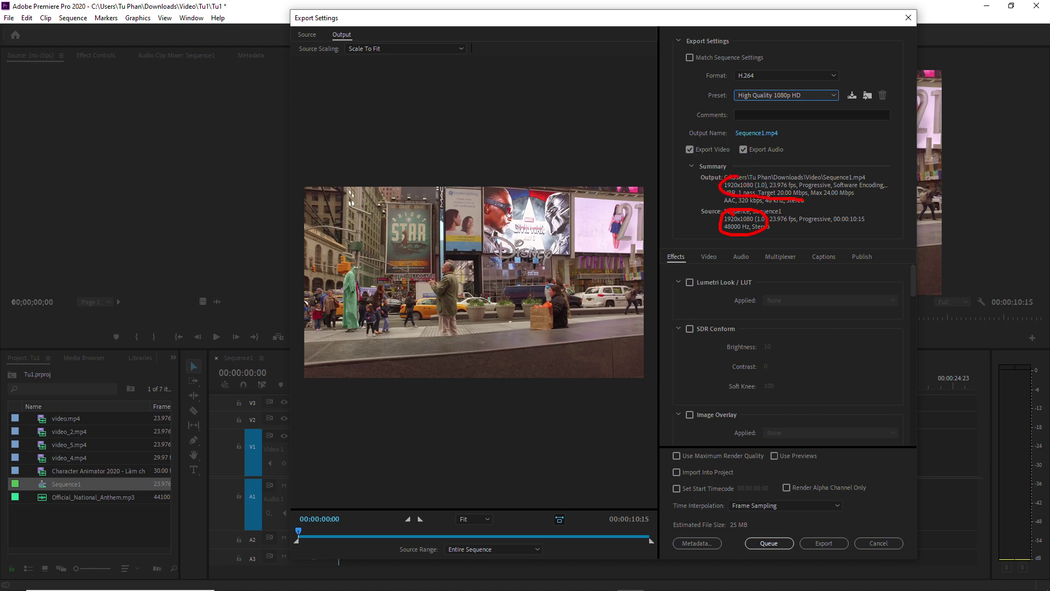
{"action": "key", "text": "Escape"}
- Rename the output file to Test1.mp4 as MP4 video in the Downloads Video folder
{"action": "left_click", "coordinate": [753, 132]}
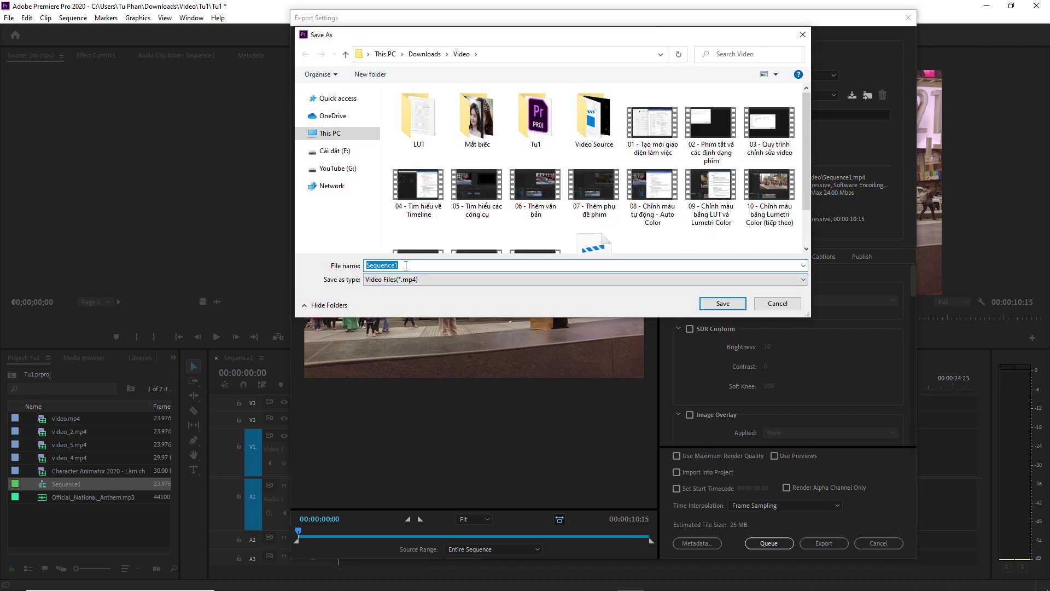
{"action": "type", "text": "Tu"}
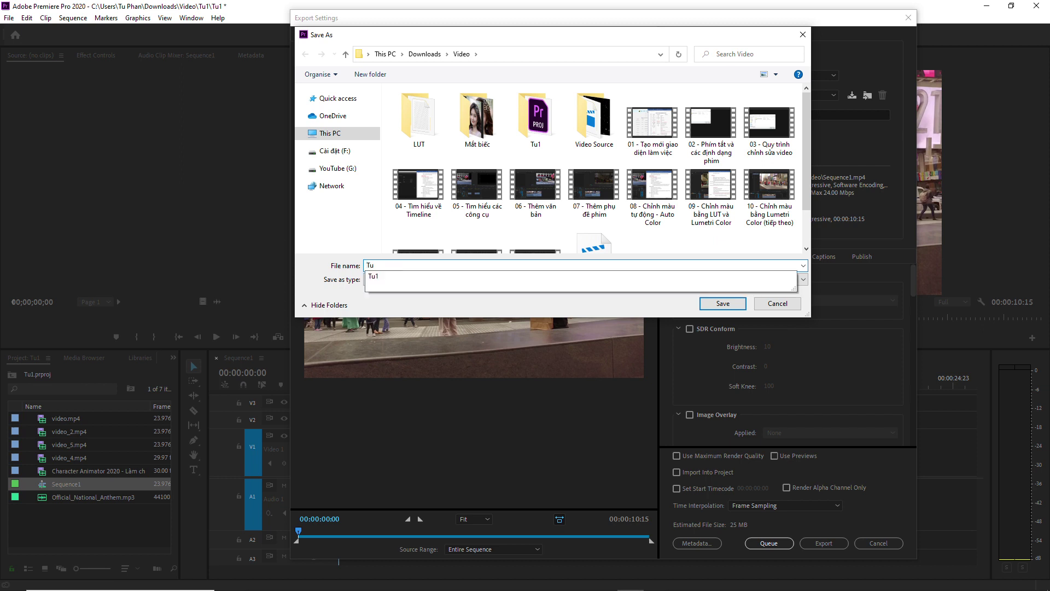
{"action": "left_click", "coordinate": [406, 266]}
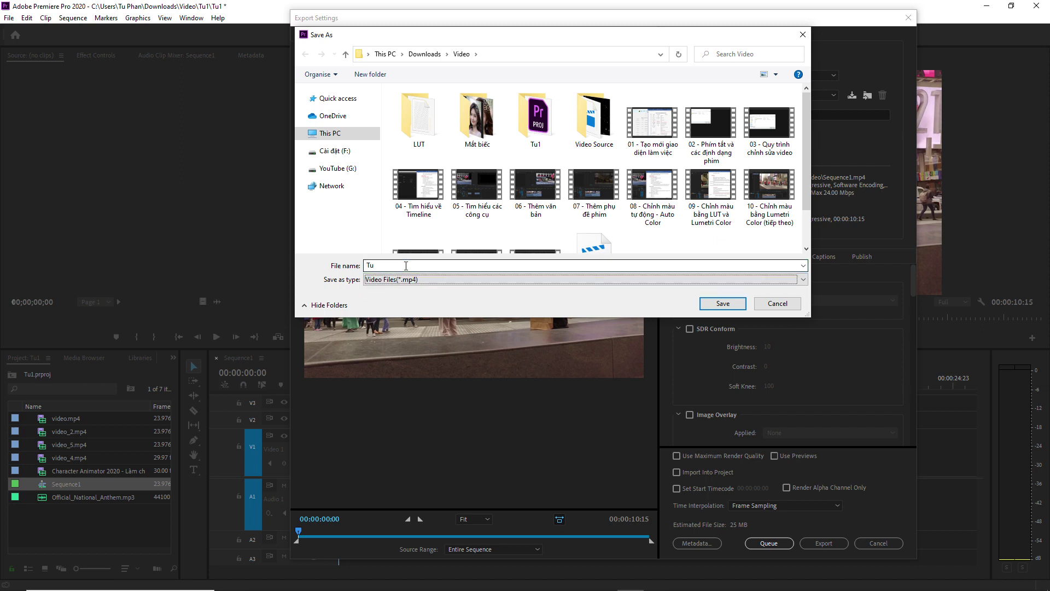
{"action": "double_click", "coordinate": [406, 265]}
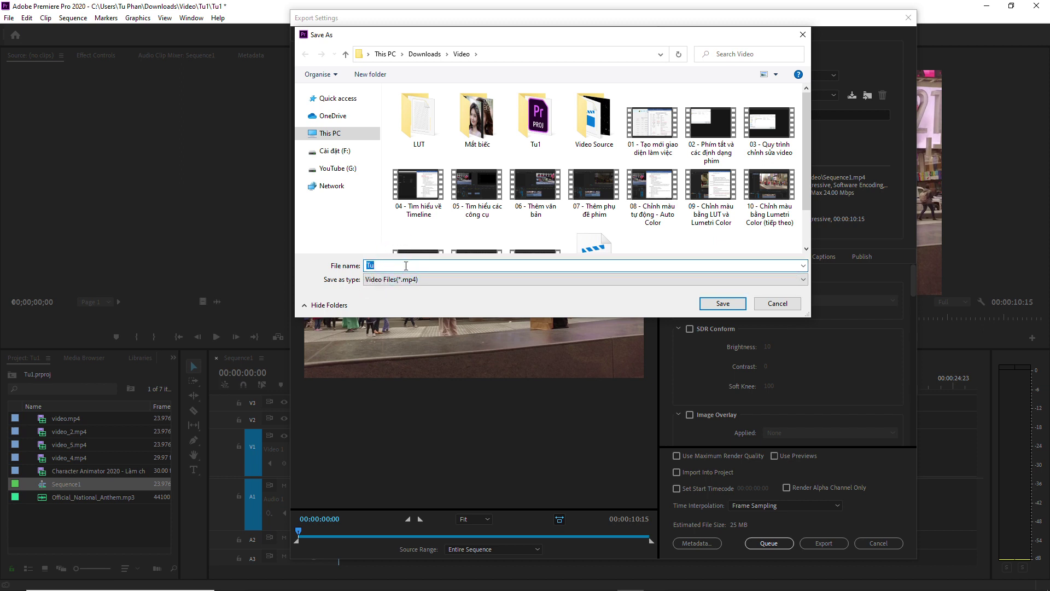
{"action": "type", "text": "Test1"}
{"action": "left_click", "coordinate": [410, 280]}
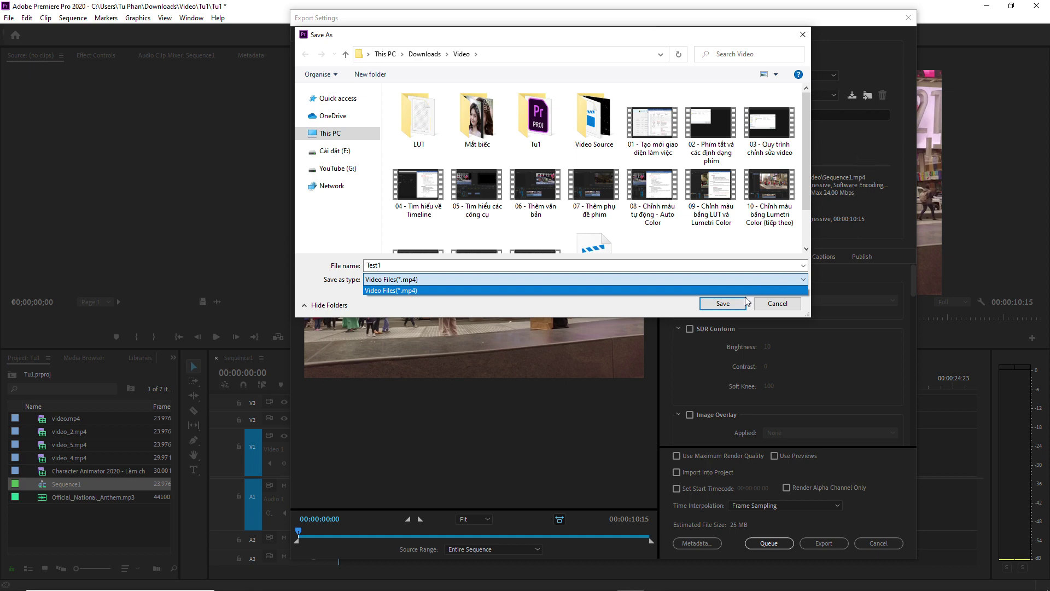
{"action": "left_click", "coordinate": [727, 305]}
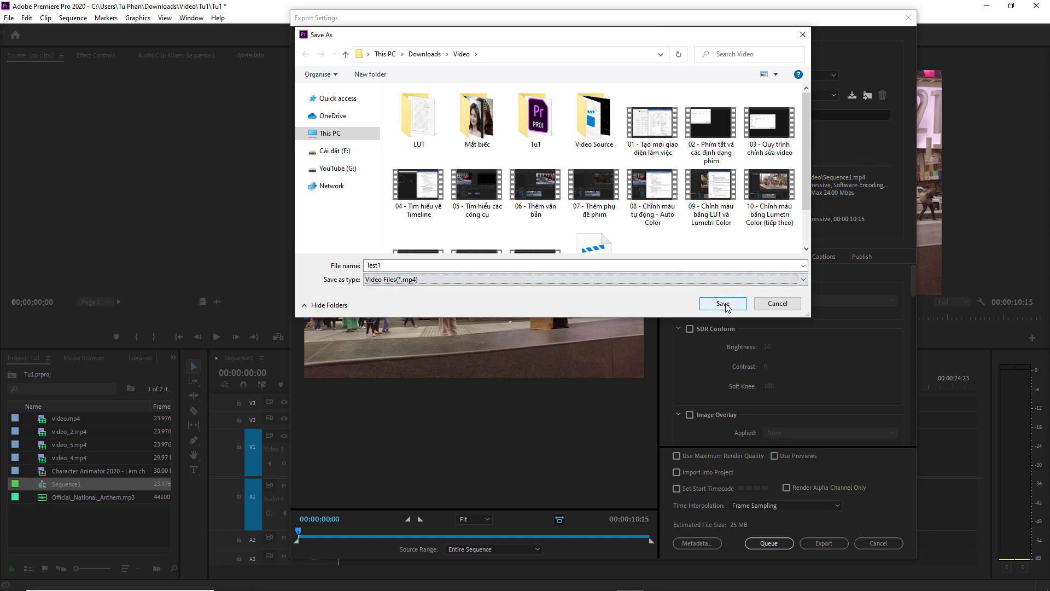
{"action": "left_click", "coordinate": [728, 305]}
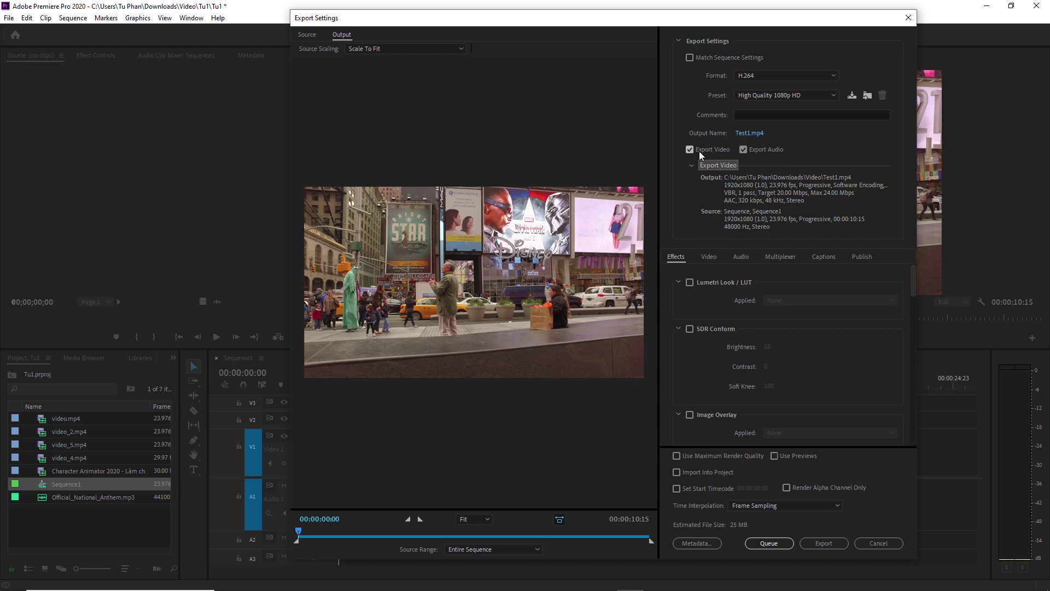
- Toggle audio export off and back on, then enable Lumetri Look / LUT with None applied
{"action": "left_click", "coordinate": [742, 151]}
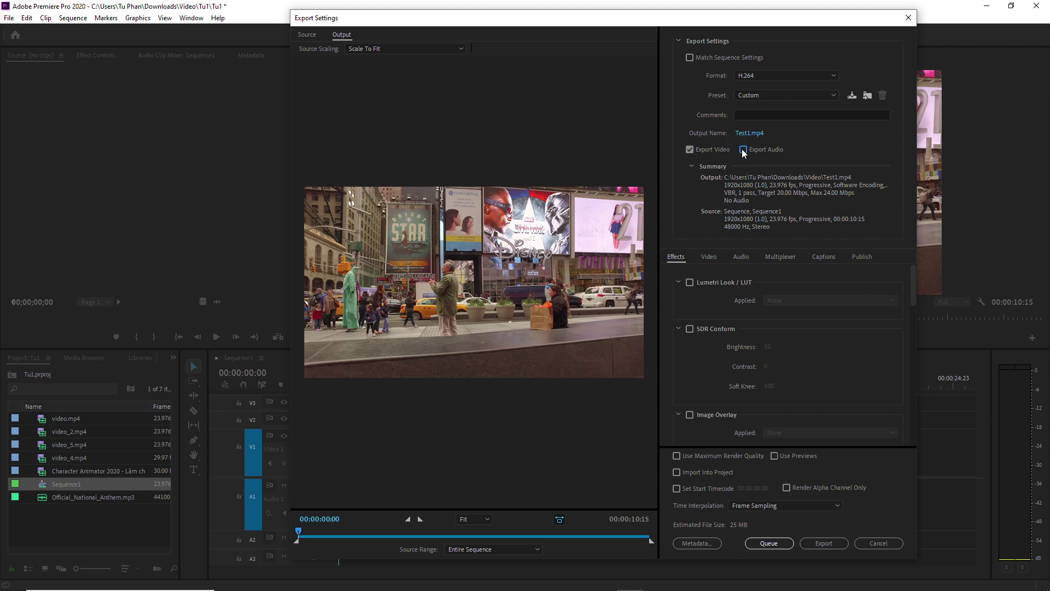
{"action": "left_click", "coordinate": [743, 151]}
{"action": "left_click", "coordinate": [690, 283]}
{"action": "left_click", "coordinate": [778, 299]}
{"action": "left_click", "coordinate": [712, 298]}
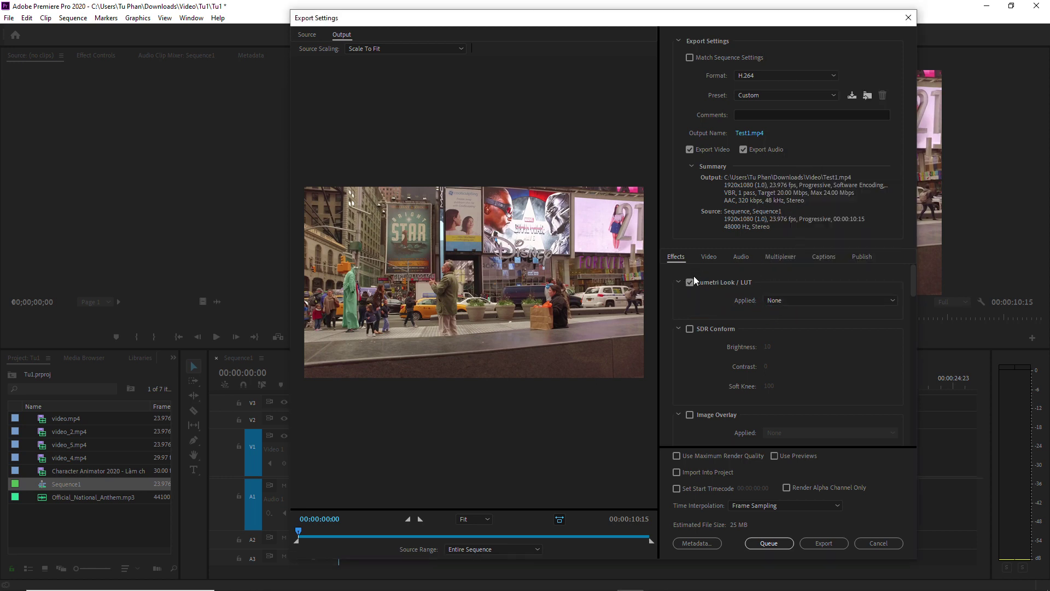
- Disable Lumetri Look / LUT, review the remaining effects, and show the 1920×1080 video settings
{"action": "left_click", "coordinate": [691, 283]}
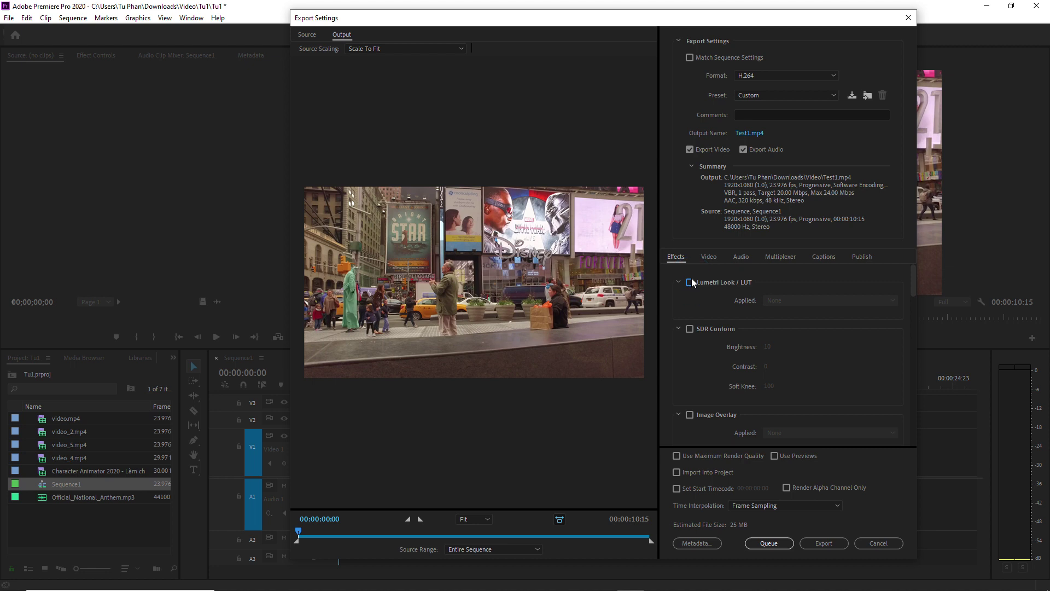
{"action": "scroll", "coordinate": [704, 350], "scroll_direction": "down", "scroll_amount": 2}
{"action": "scroll", "coordinate": [707, 353], "scroll_direction": "down", "scroll_amount": 2}
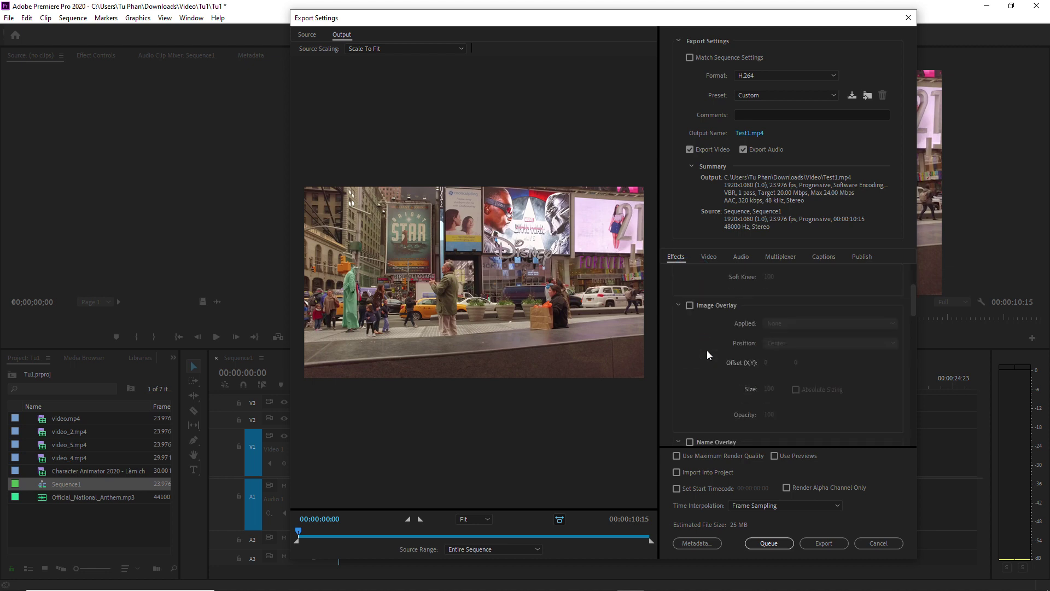
{"action": "scroll", "coordinate": [711, 359], "scroll_direction": "down", "scroll_amount": 2}
{"action": "scroll", "coordinate": [710, 359], "scroll_direction": "down", "scroll_amount": 2}
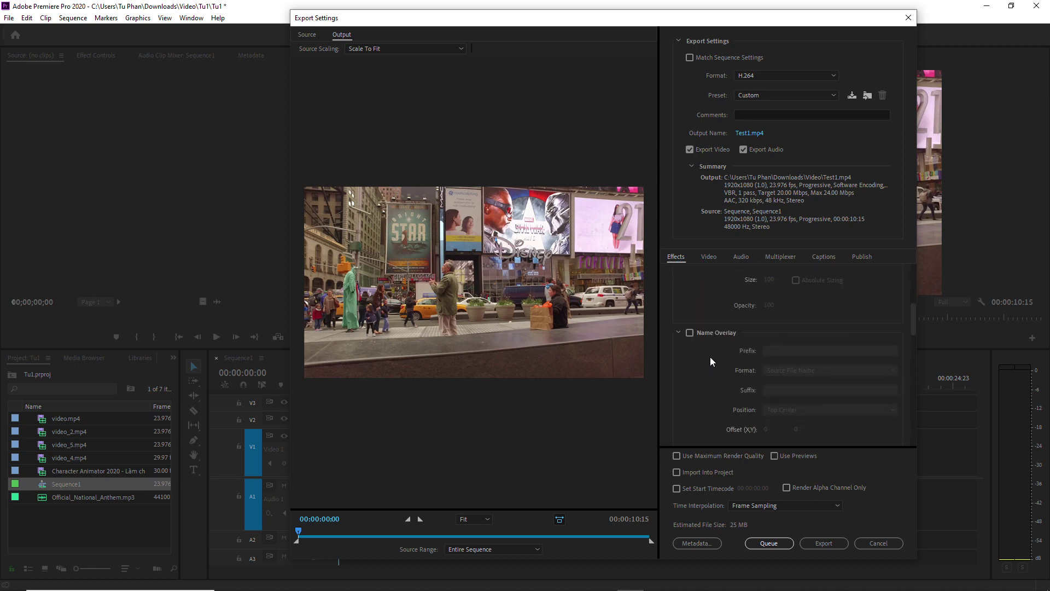
{"action": "scroll", "coordinate": [710, 358], "scroll_direction": "down", "scroll_amount": 2}
{"action": "scroll", "coordinate": [711, 358], "scroll_direction": "down", "scroll_amount": 4}
{"action": "scroll", "coordinate": [710, 357], "scroll_direction": "down", "scroll_amount": 2}
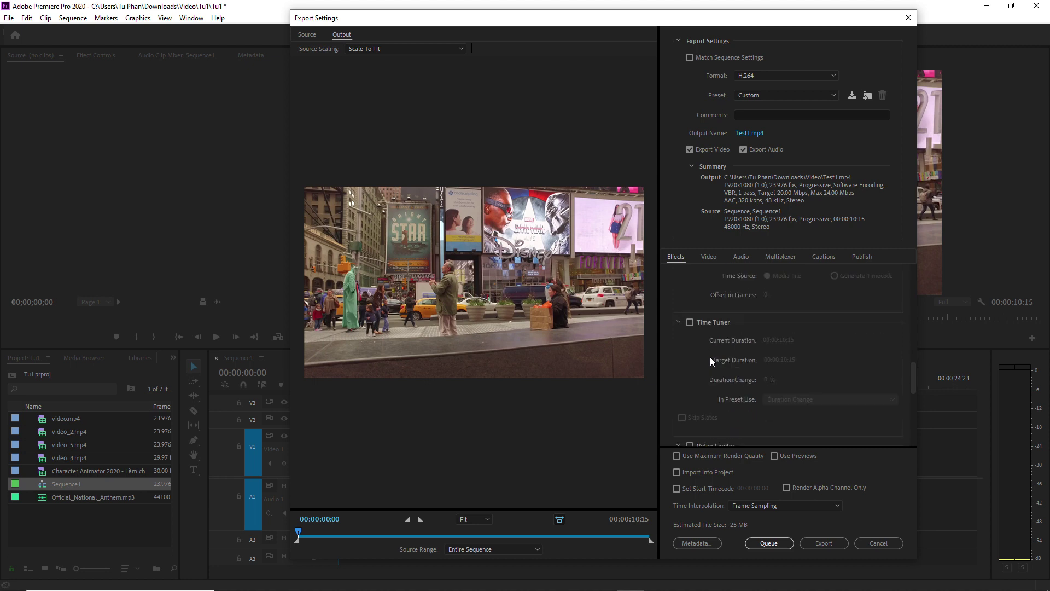
{"action": "scroll", "coordinate": [710, 356], "scroll_direction": "down", "scroll_amount": 2}
{"action": "scroll", "coordinate": [709, 360], "scroll_direction": "down", "scroll_amount": 2}
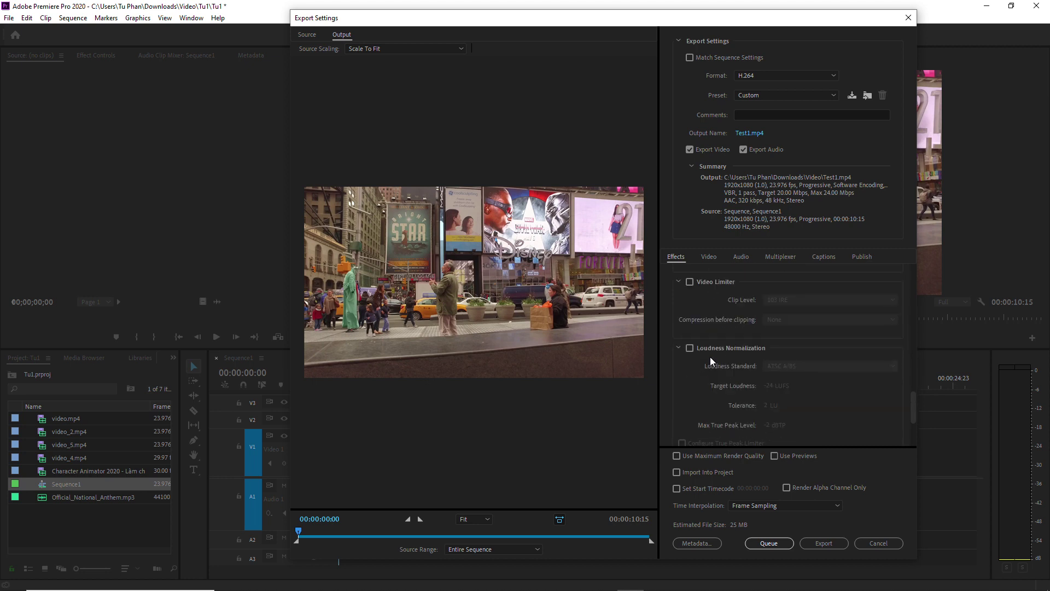
{"action": "scroll", "coordinate": [710, 357], "scroll_direction": "down", "scroll_amount": 2}
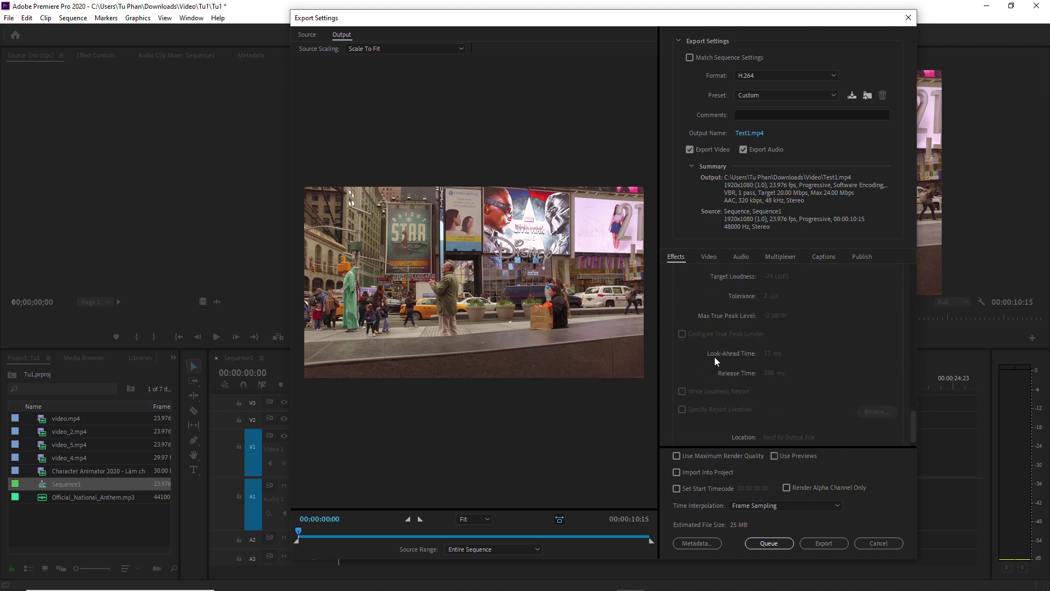
{"action": "scroll", "coordinate": [713, 362], "scroll_direction": "down", "scroll_amount": 2}
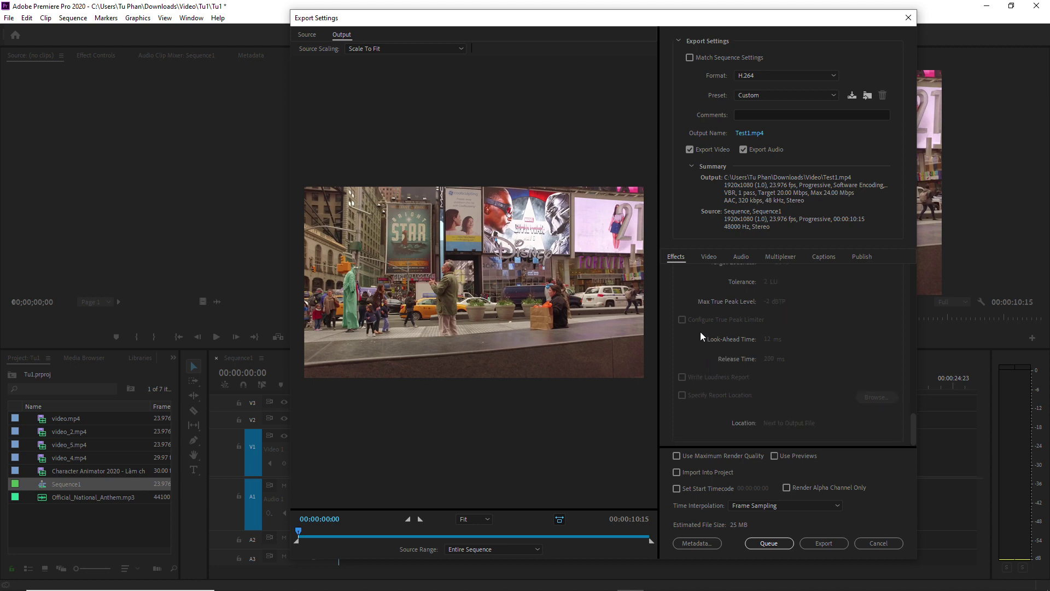
{"action": "left_click", "coordinate": [709, 256]}
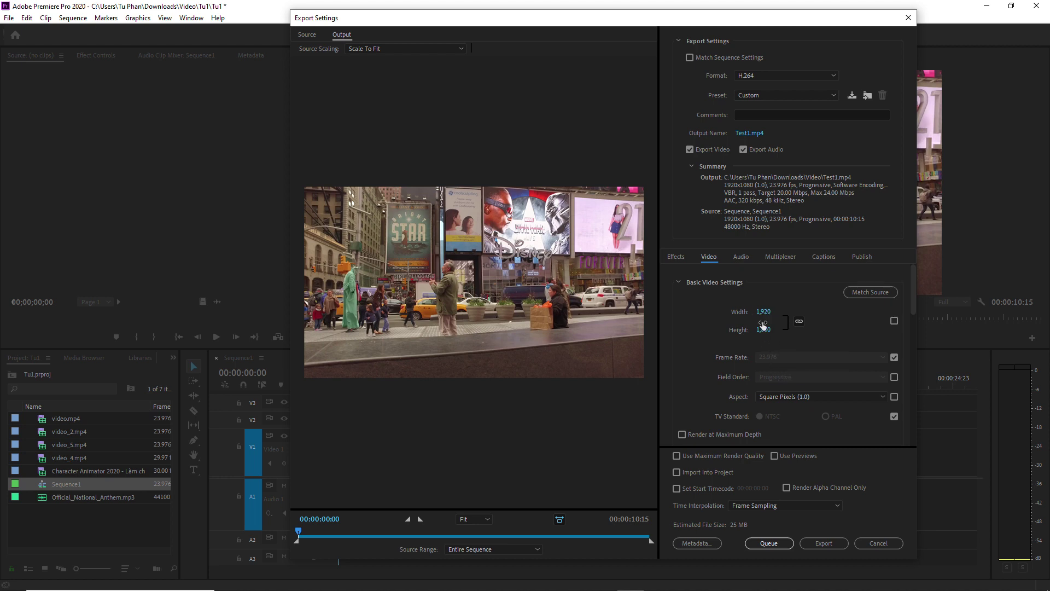
- Keep the H.264 profile at High with level 4.2
{"action": "scroll", "coordinate": [759, 378], "scroll_direction": "down", "scroll_amount": 2}
{"action": "scroll", "coordinate": [760, 378], "scroll_direction": "up", "scroll_amount": 2}
{"action": "scroll", "coordinate": [763, 351], "scroll_direction": "down", "scroll_amount": 2}
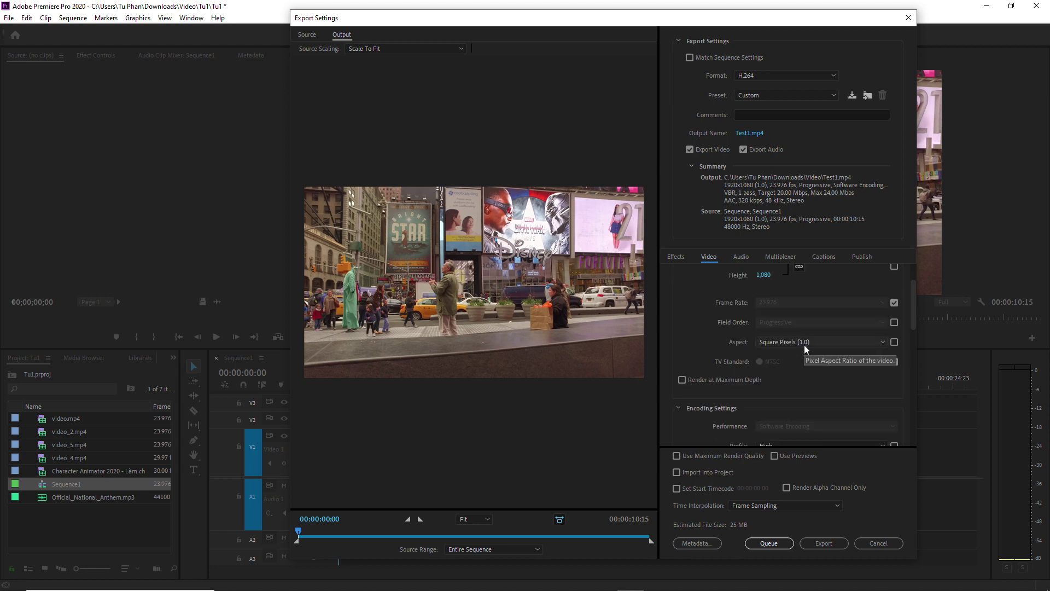
{"action": "scroll", "coordinate": [727, 356], "scroll_direction": "down", "scroll_amount": 2}
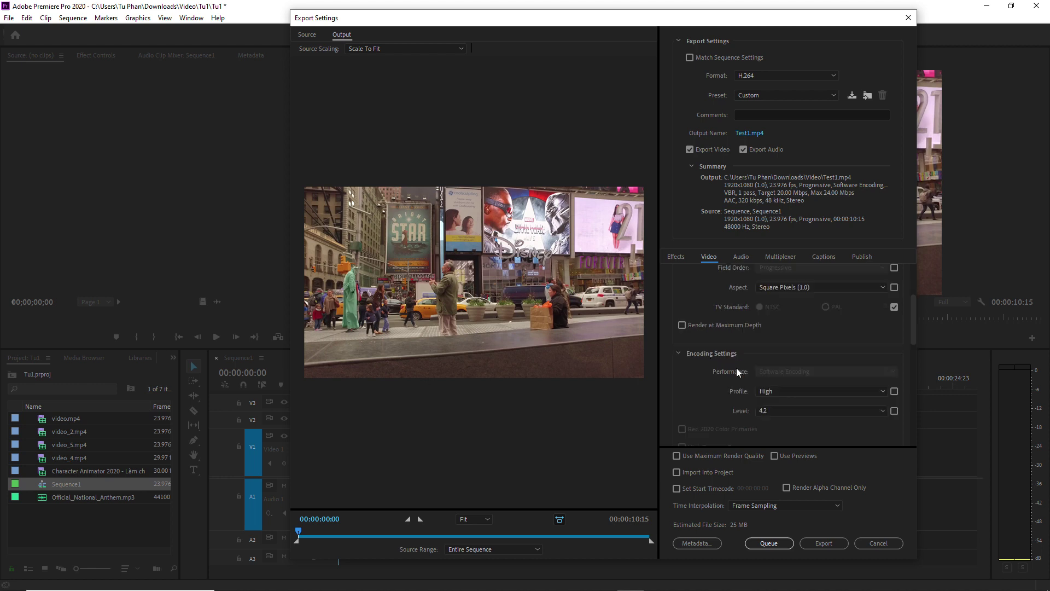
{"action": "scroll", "coordinate": [736, 367], "scroll_direction": "down", "scroll_amount": 2}
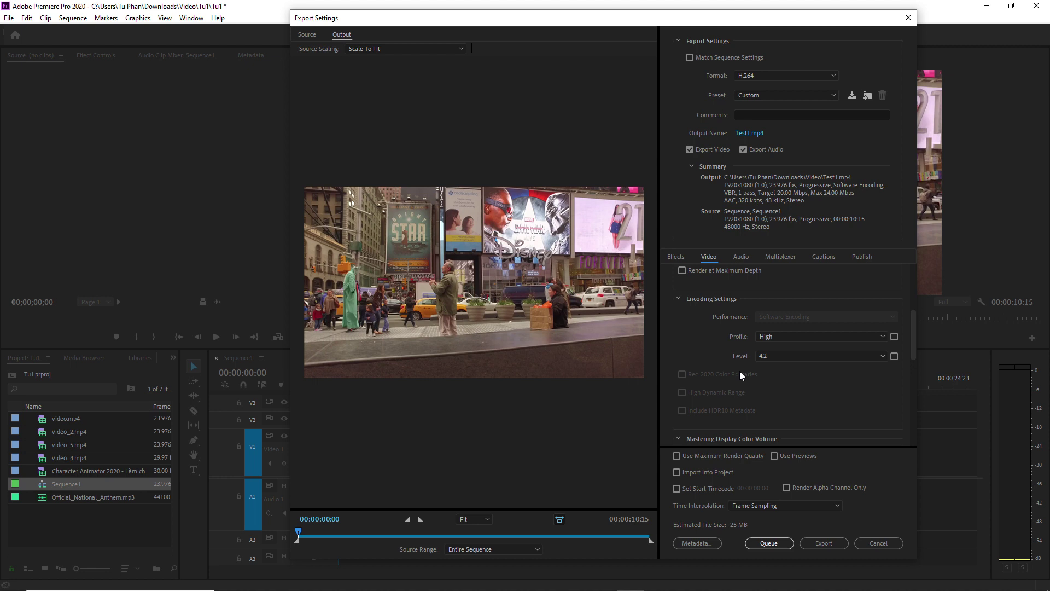
{"action": "left_click", "coordinate": [786, 335]}
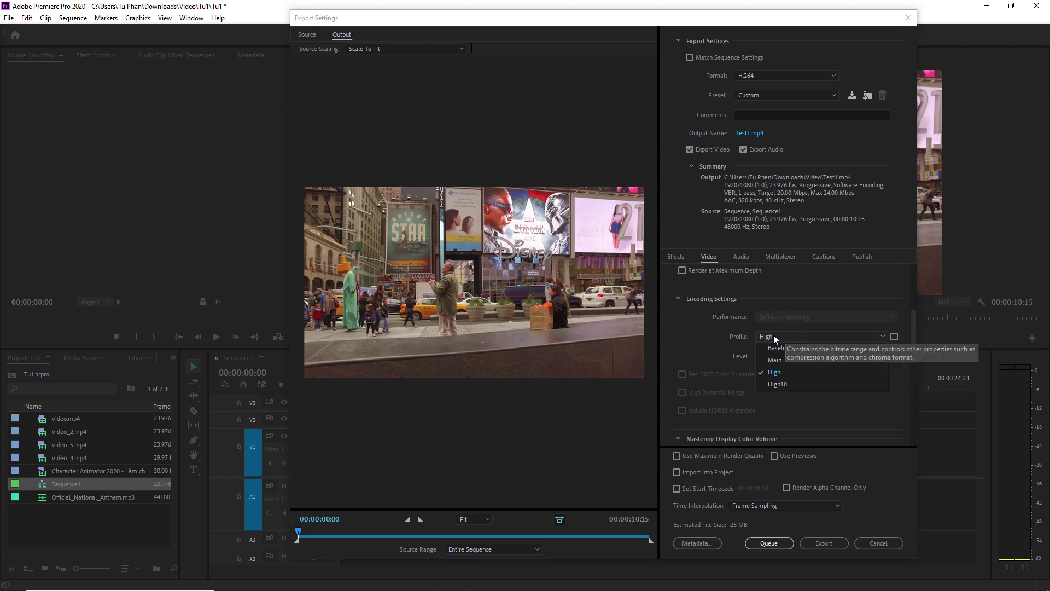
{"action": "left_click", "coordinate": [696, 344]}
- Review the remaining video settings and switch over to the Word notes document
{"action": "scroll", "coordinate": [751, 370], "scroll_direction": "down", "scroll_amount": 2}
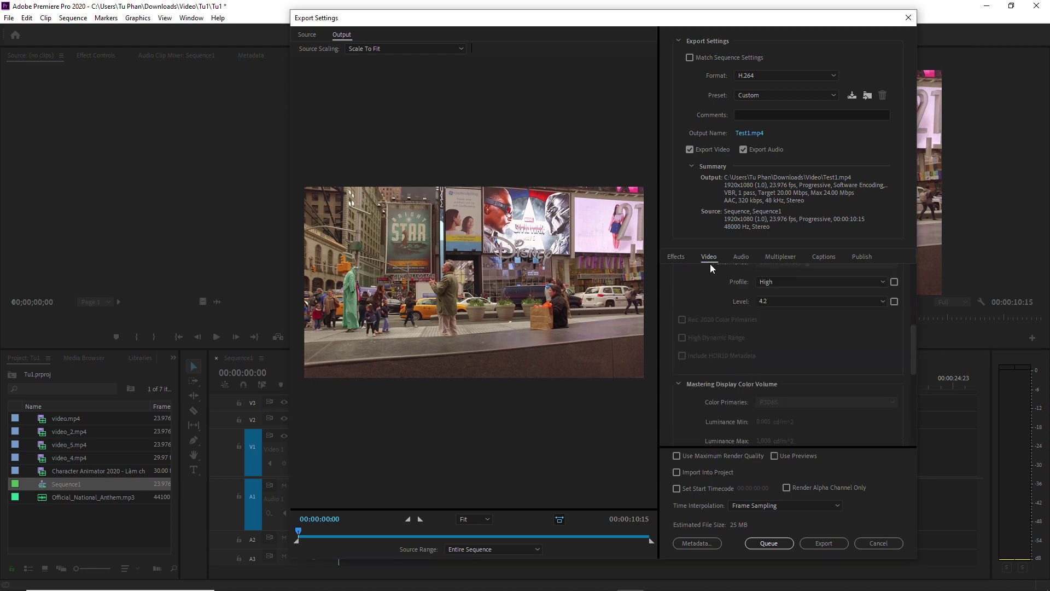
{"action": "scroll", "coordinate": [734, 351], "scroll_direction": "down", "scroll_amount": 2}
{"action": "scroll", "coordinate": [734, 351], "scroll_direction": "down", "scroll_amount": 2}
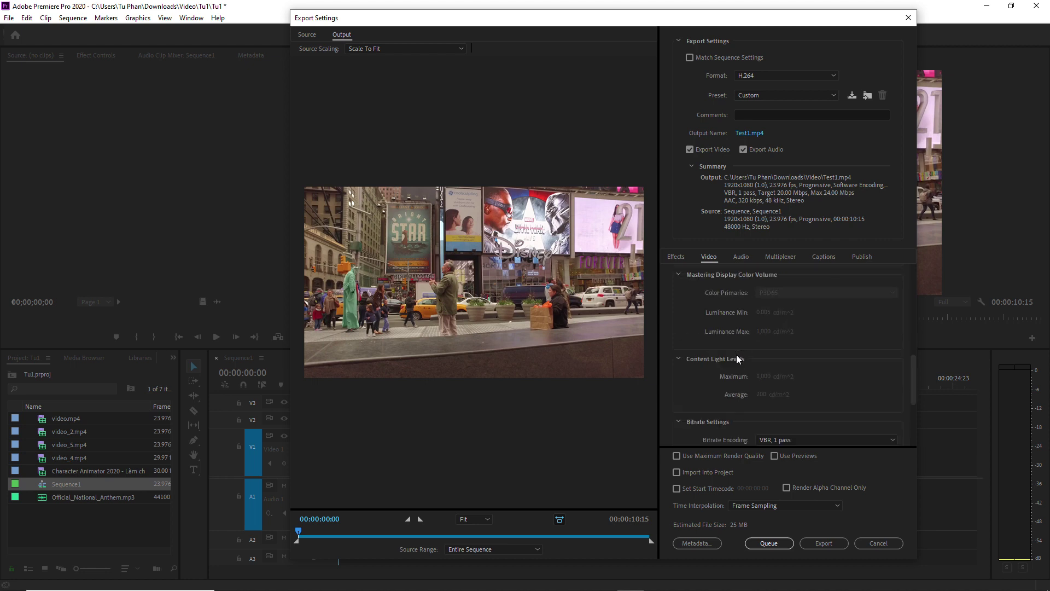
{"action": "scroll", "coordinate": [736, 354], "scroll_direction": "down", "scroll_amount": 2}
{"action": "scroll", "coordinate": [737, 362], "scroll_direction": "down", "scroll_amount": 2}
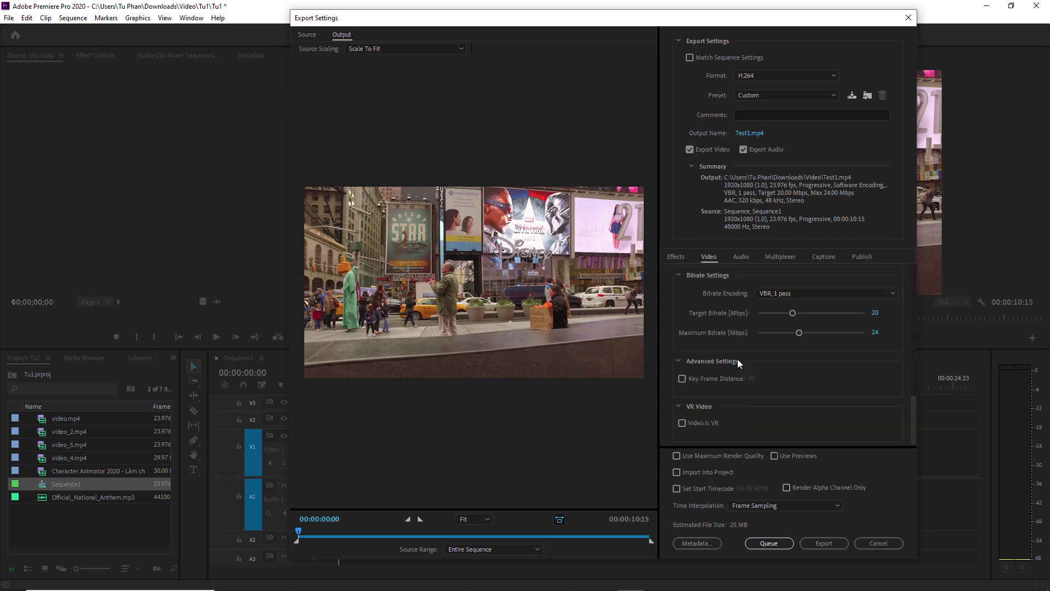
{"action": "scroll", "coordinate": [738, 360], "scroll_direction": "up", "scroll_amount": 5}
{"action": "scroll", "coordinate": [738, 359], "scroll_direction": "up", "scroll_amount": 5}
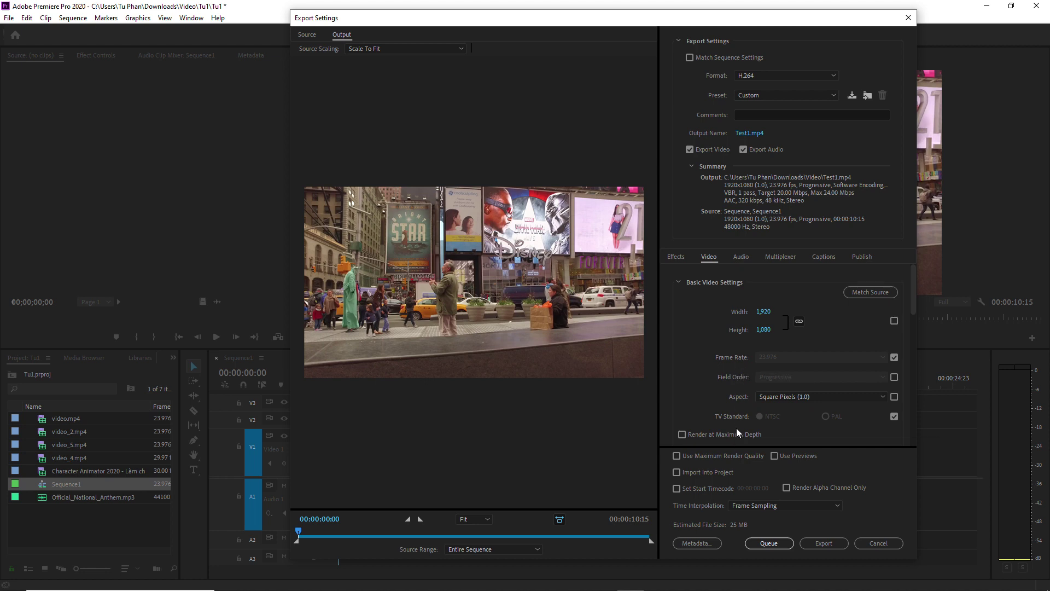
{"action": "scroll", "coordinate": [744, 334], "scroll_direction": "down", "scroll_amount": 3}
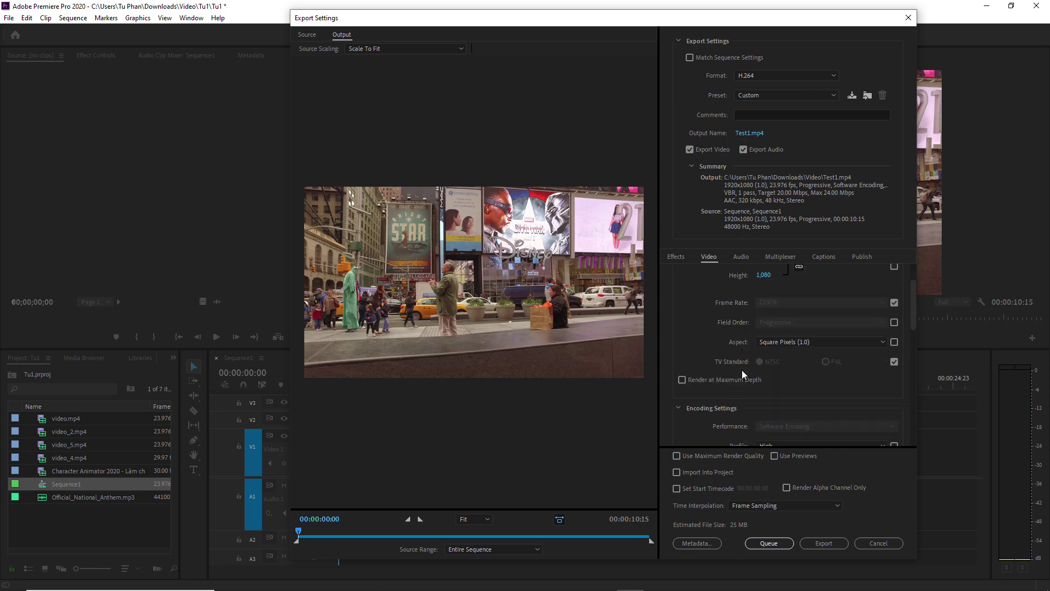
{"action": "scroll", "coordinate": [743, 370], "scroll_direction": "down", "scroll_amount": 3}
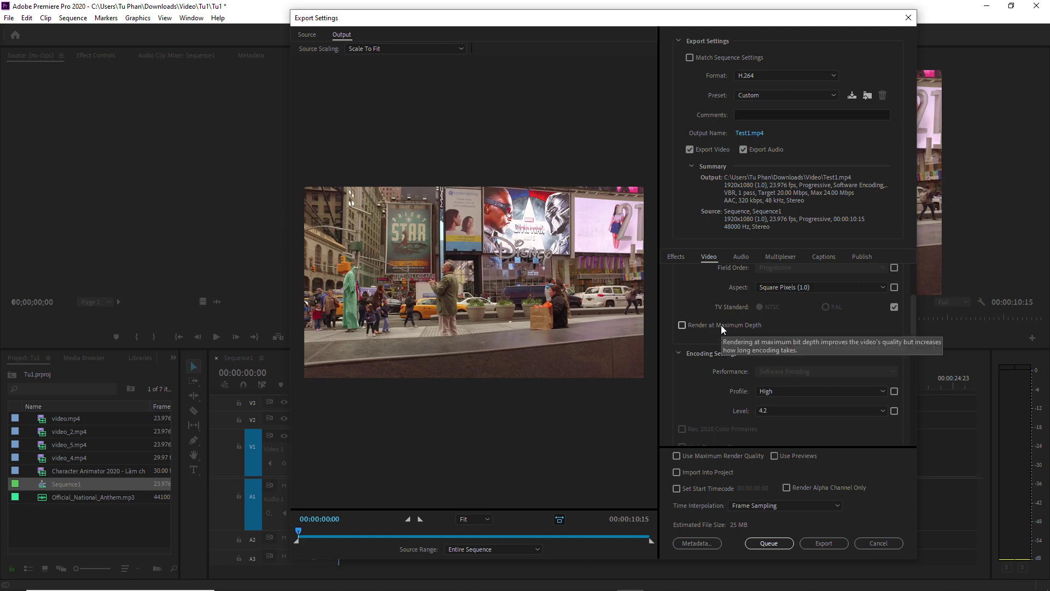
{"action": "scroll", "coordinate": [720, 325], "scroll_direction": "up", "scroll_amount": 5}
{"action": "key", "text": "alt+Tab"}
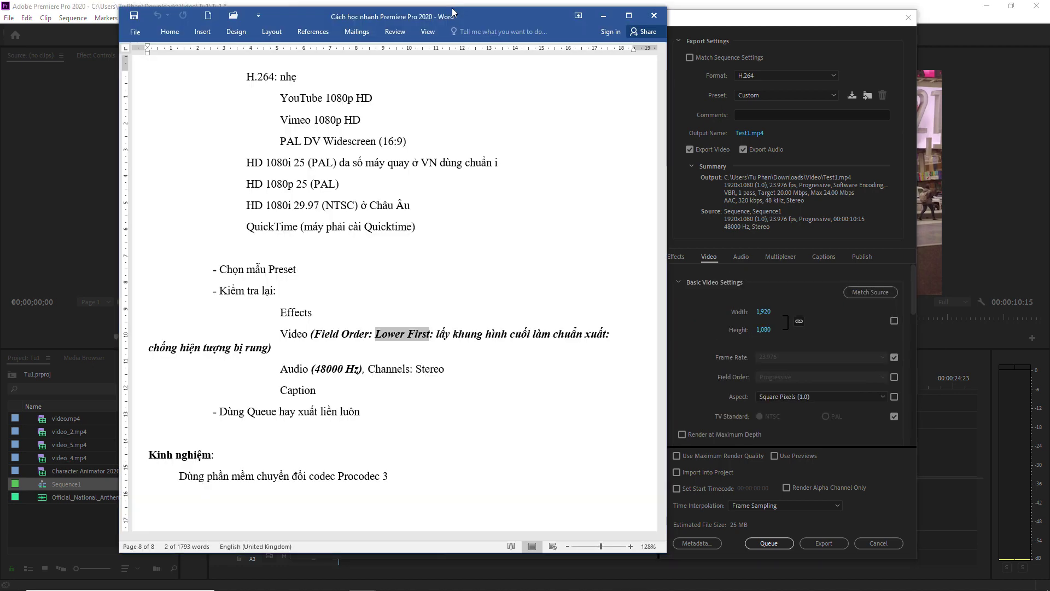
- Select the words 'Lower First' in the Word notes' Field Order line
{"action": "scroll", "coordinate": [383, 218], "scroll_direction": "down", "scroll_amount": 1}
{"action": "left_click", "coordinate": [353, 301]}
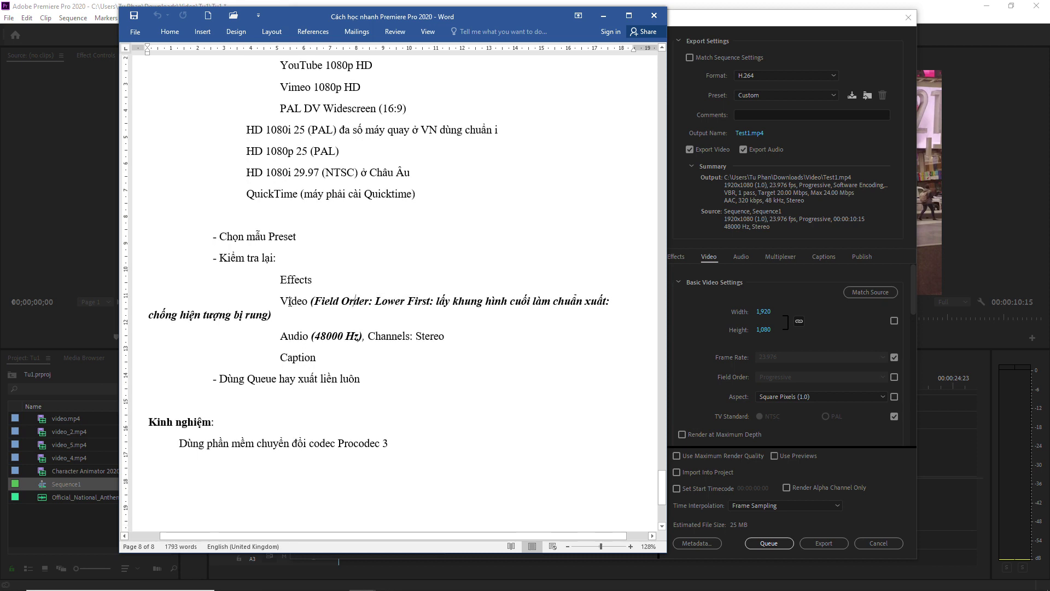
{"action": "scroll", "coordinate": [290, 301], "scroll_direction": "down", "scroll_amount": 1}
{"action": "left_click_drag", "start_coordinate": [311, 269], "coordinate": [366, 268]}
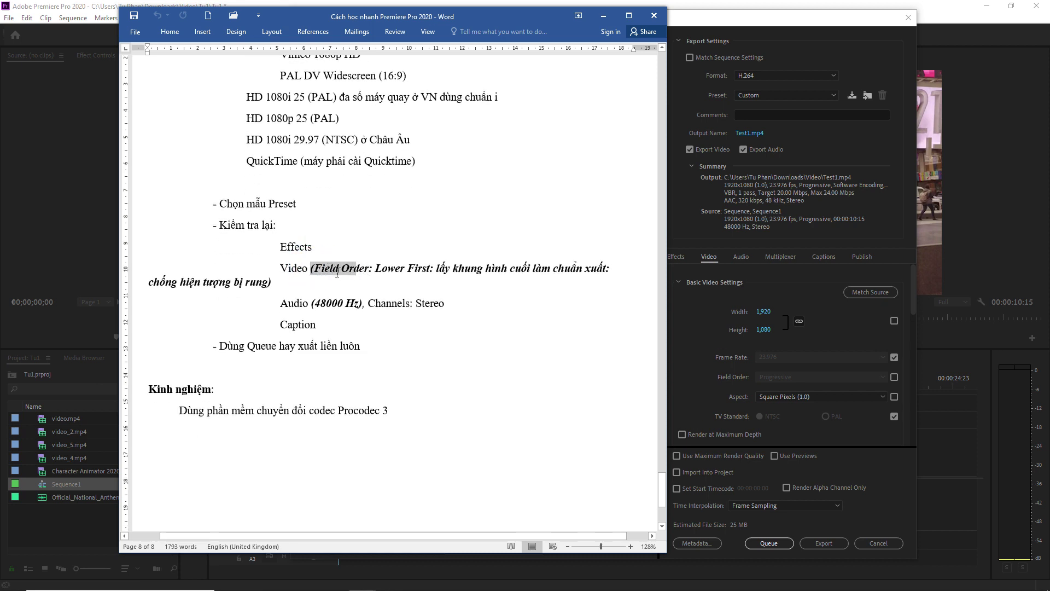
{"action": "left_click", "coordinate": [376, 264]}
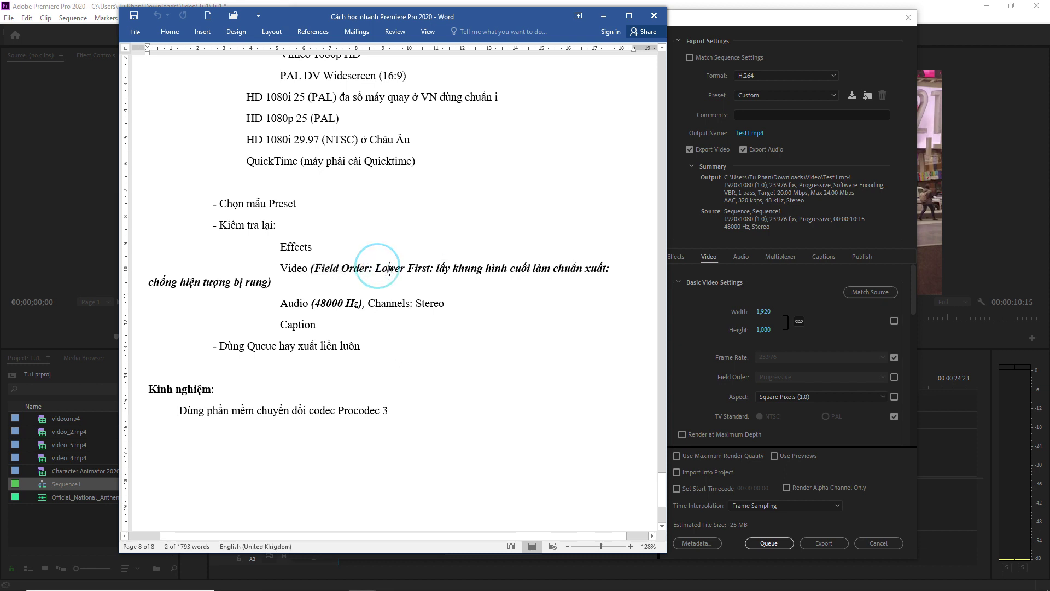
{"action": "left_click", "coordinate": [377, 265]}
{"action": "left_click_drag", "start_coordinate": [377, 265], "coordinate": [430, 268]}
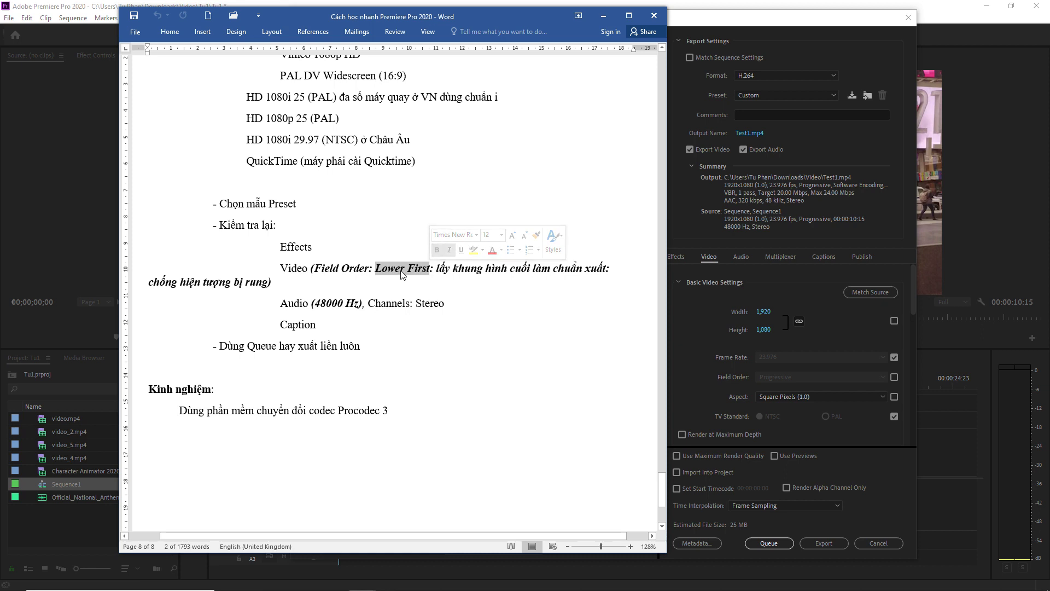
{"action": "left_click", "coordinate": [376, 264]}
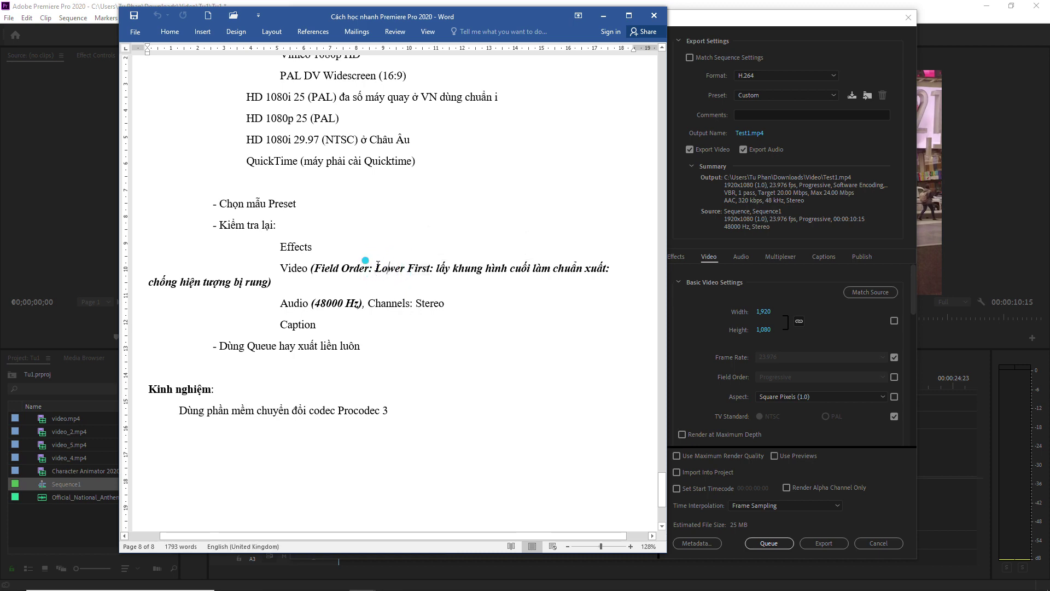
{"action": "left_click_drag", "start_coordinate": [376, 264], "coordinate": [426, 265]}
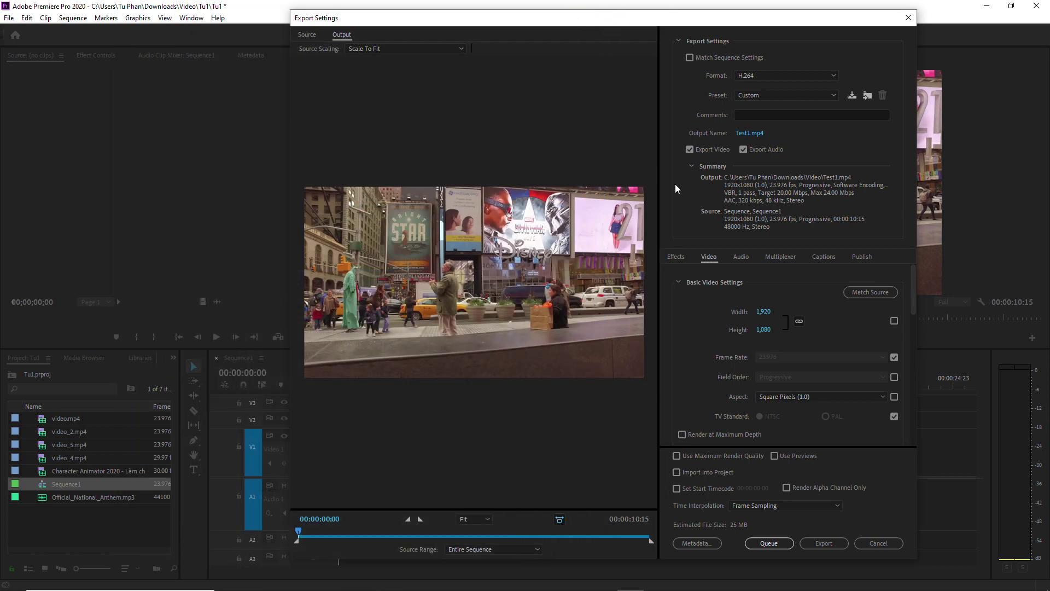
{"action": "left_click", "coordinate": [677, 187]}
{"action": "scroll", "coordinate": [743, 383], "scroll_direction": "down", "scroll_amount": 2}
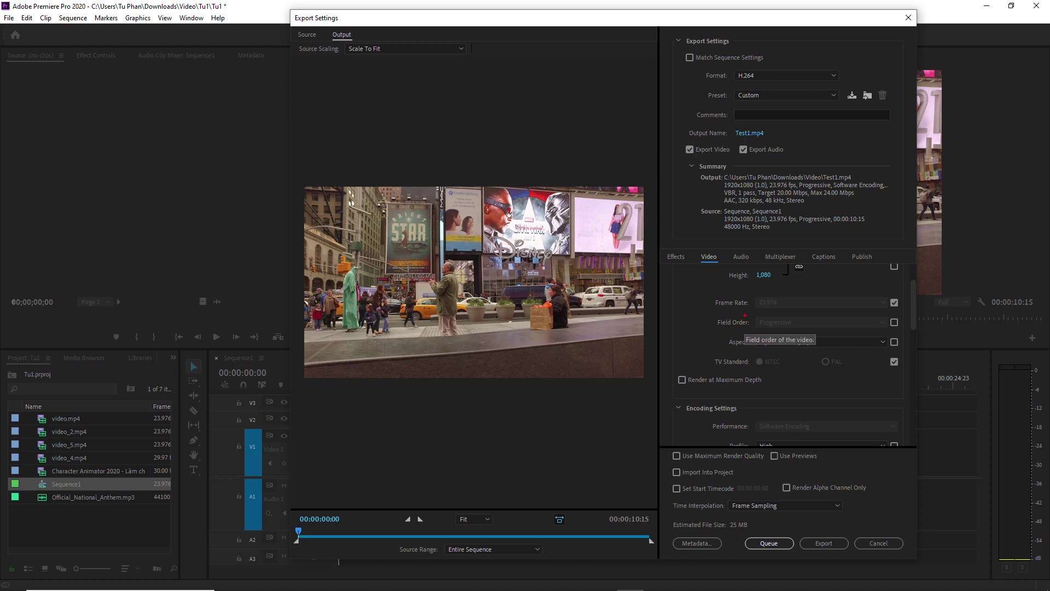
{"action": "left_click_drag", "start_coordinate": [724, 311], "coordinate": [748, 313]}
{"action": "mouse_move", "coordinate": [785, 314]}
{"action": "left_mouse_down"}
{"action": "mouse_move", "coordinate": [758, 319]}
{"action": "mouse_move", "coordinate": [784, 330]}
{"action": "mouse_move", "coordinate": [800, 319]}
{"action": "left_mouse_up"}
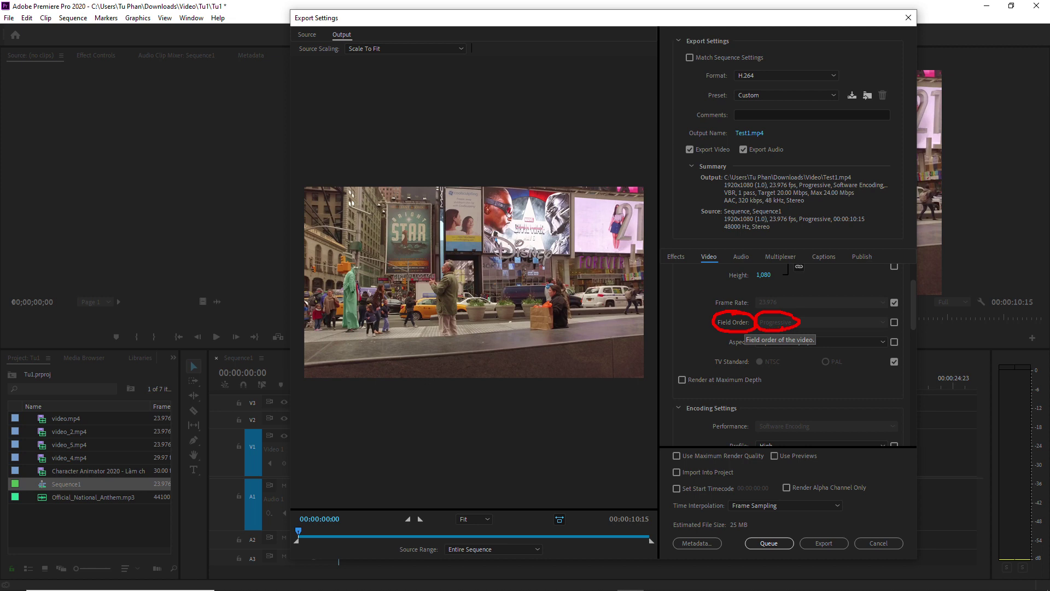
{"action": "left_click", "coordinate": [893, 322]}
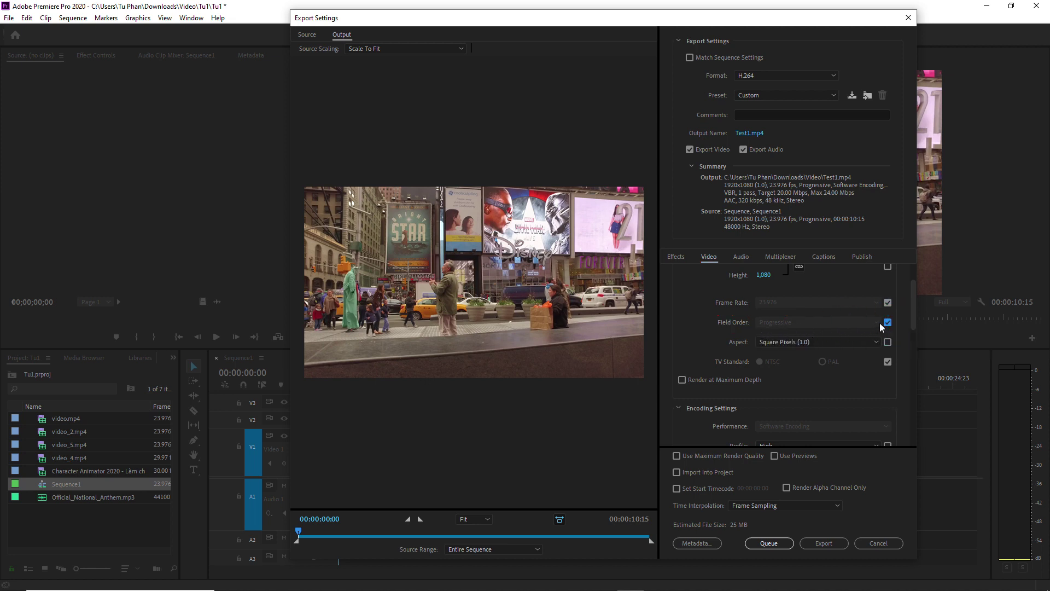
{"action": "left_click", "coordinate": [881, 323]}
- Check the Word notes, then return to Premiere's Export Settings
{"action": "key", "text": "alt+Tab"}
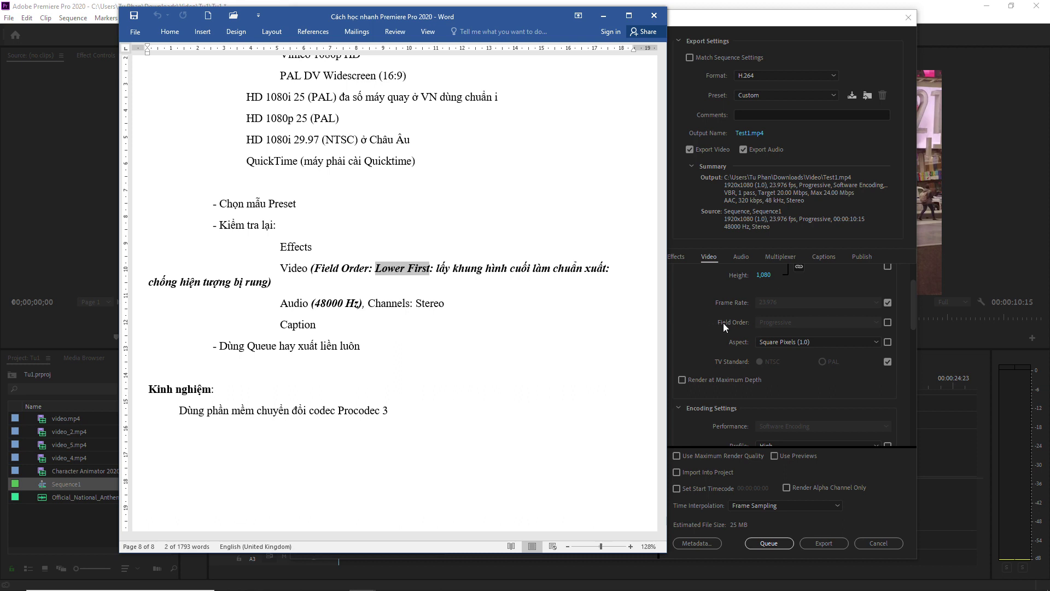
{"action": "left_click", "coordinate": [707, 300]}
- Set Bitrate Encoding to CBR
{"action": "scroll", "coordinate": [703, 364], "scroll_direction": "down", "scroll_amount": 2}
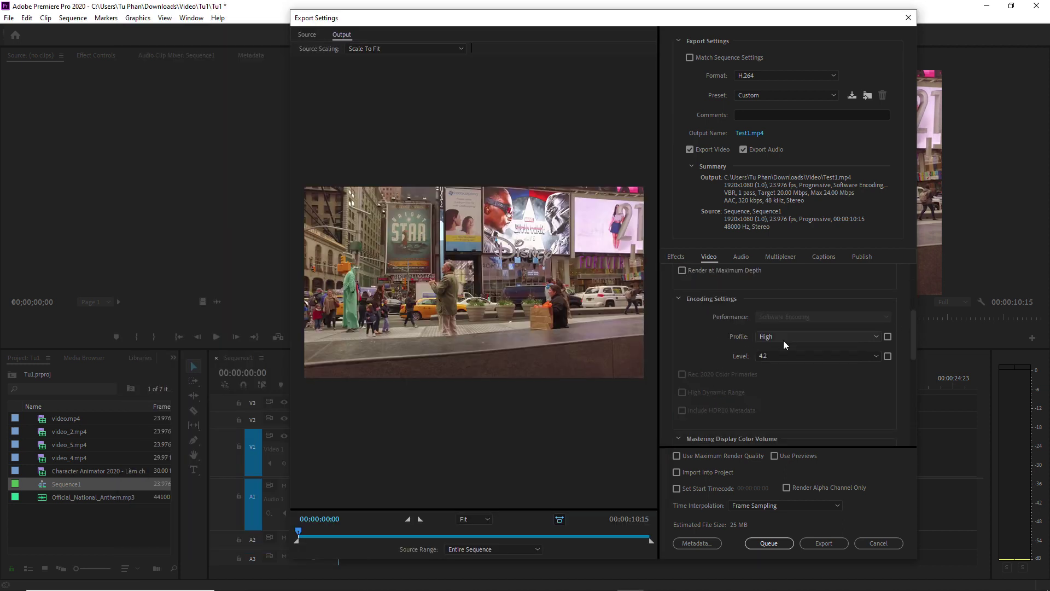
{"action": "scroll", "coordinate": [742, 388], "scroll_direction": "down", "scroll_amount": 3}
{"action": "scroll", "coordinate": [737, 392], "scroll_direction": "up", "scroll_amount": 2}
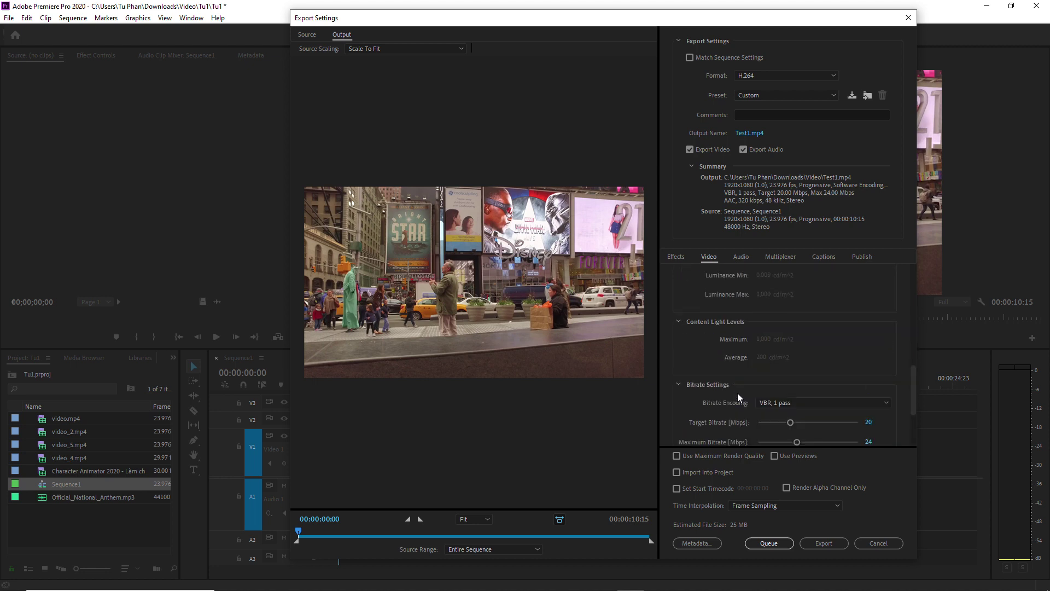
{"action": "scroll", "coordinate": [739, 402], "scroll_direction": "down", "scroll_amount": 1}
{"action": "left_click", "coordinate": [789, 348]}
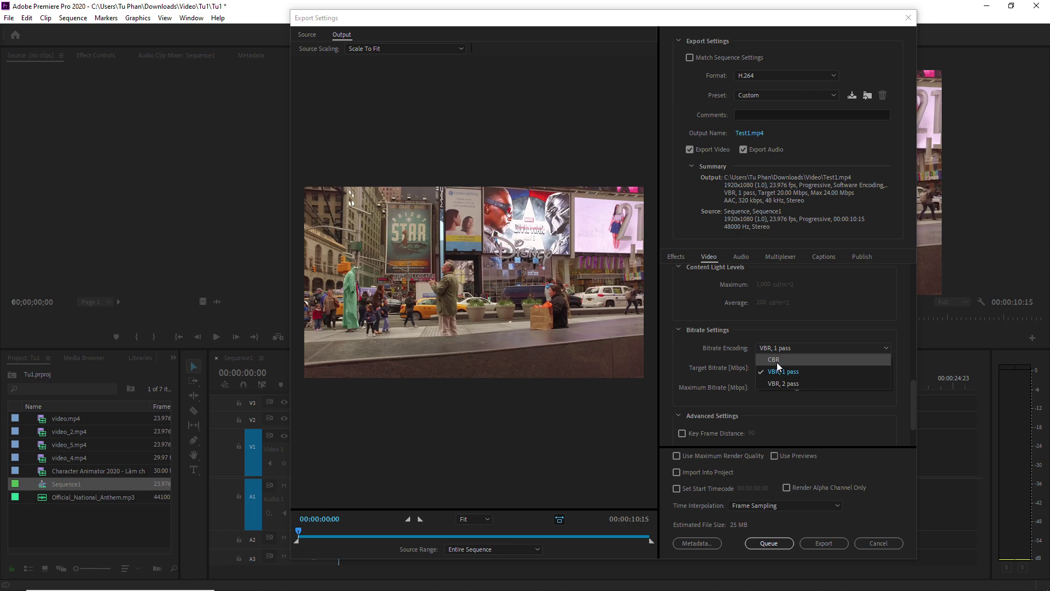
{"action": "left_click", "coordinate": [776, 361]}
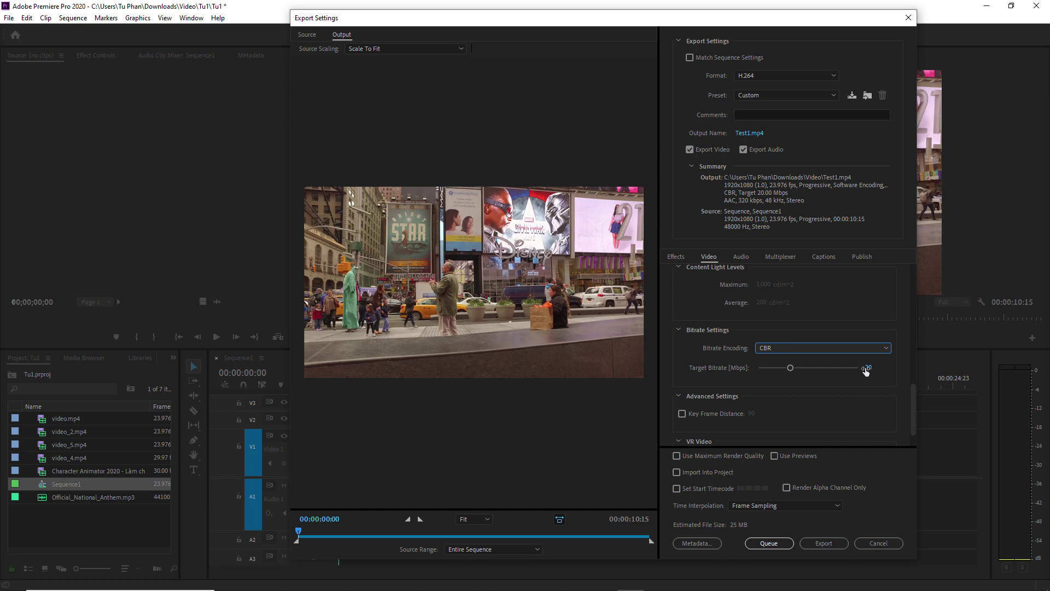
- Adjust the CBR target bitrate to 31 Mbps
{"action": "left_click_drag", "start_coordinate": [790, 367], "coordinate": [870, 374]}
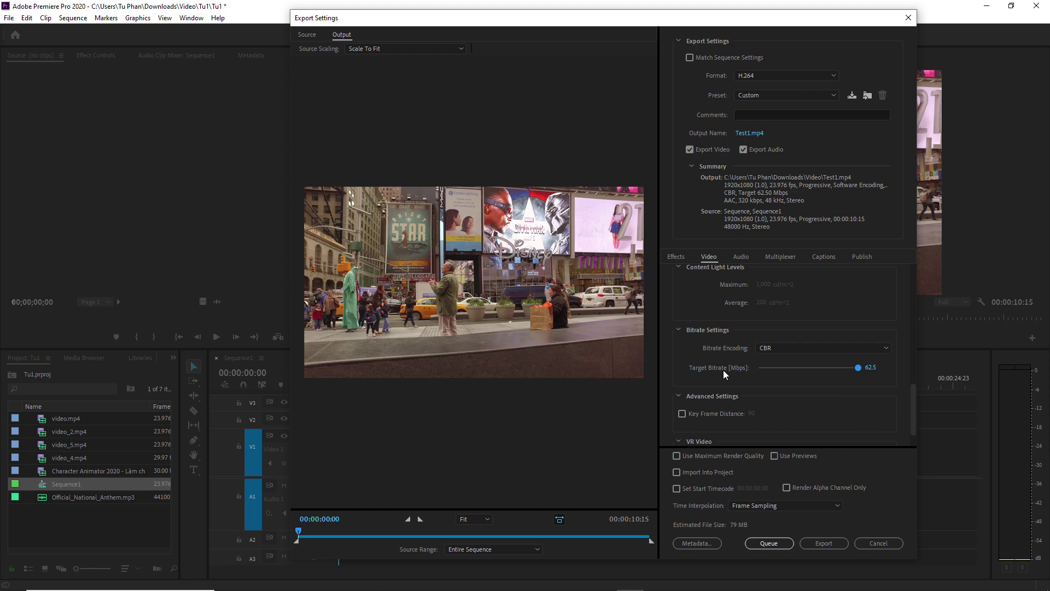
{"action": "left_click_drag", "start_coordinate": [857, 367], "coordinate": [791, 369]}
{"action": "left_click", "coordinate": [872, 367]}
{"action": "type", "text": "20"}
{"action": "key", "text": "Return"}
{"action": "left_click_drag", "start_coordinate": [791, 368], "coordinate": [858, 368]}
{"action": "left_click_drag", "start_coordinate": [856, 368], "coordinate": [817, 374]}
{"action": "left_click_drag", "start_coordinate": [817, 370], "coordinate": [808, 370]}
{"action": "left_click", "coordinate": [741, 256]}
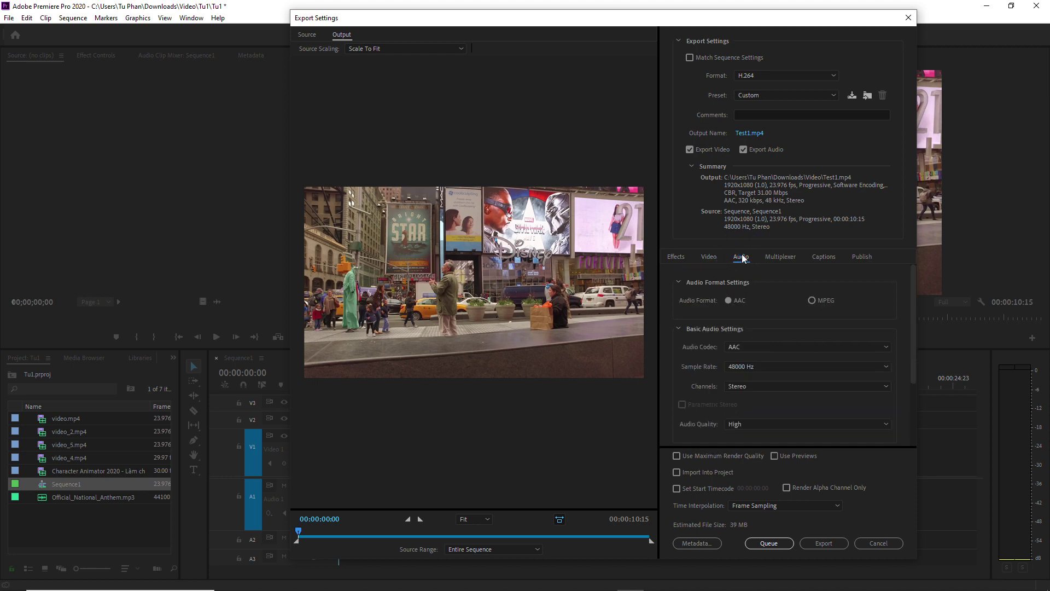
- Confirm audio stays AAC, 48000 Hz, Stereo, High quality
{"action": "left_click", "coordinate": [737, 346]}
{"action": "left_click", "coordinate": [746, 353]}
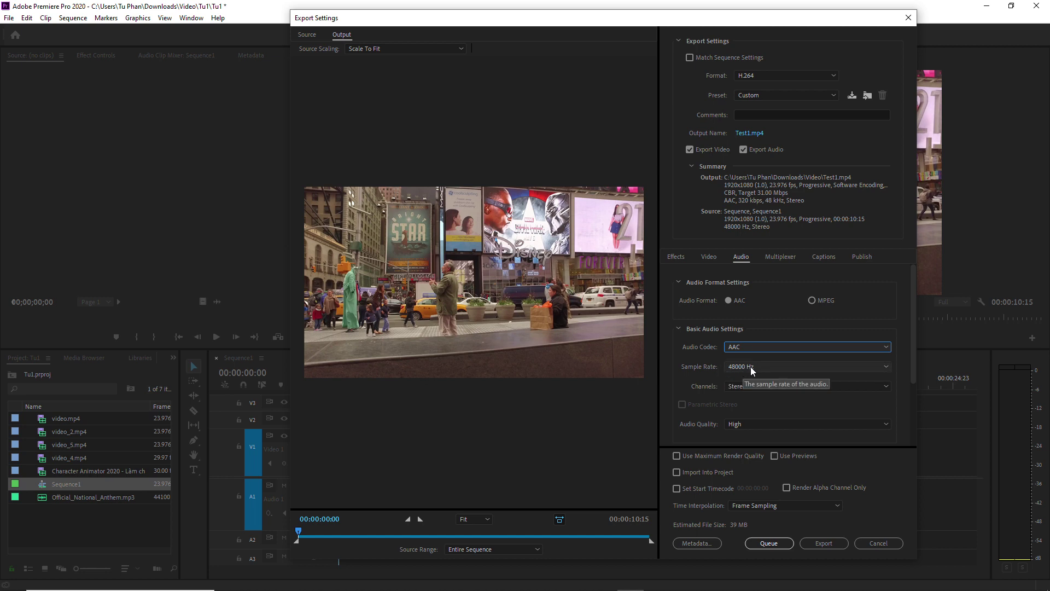
{"action": "left_click", "coordinate": [750, 367]}
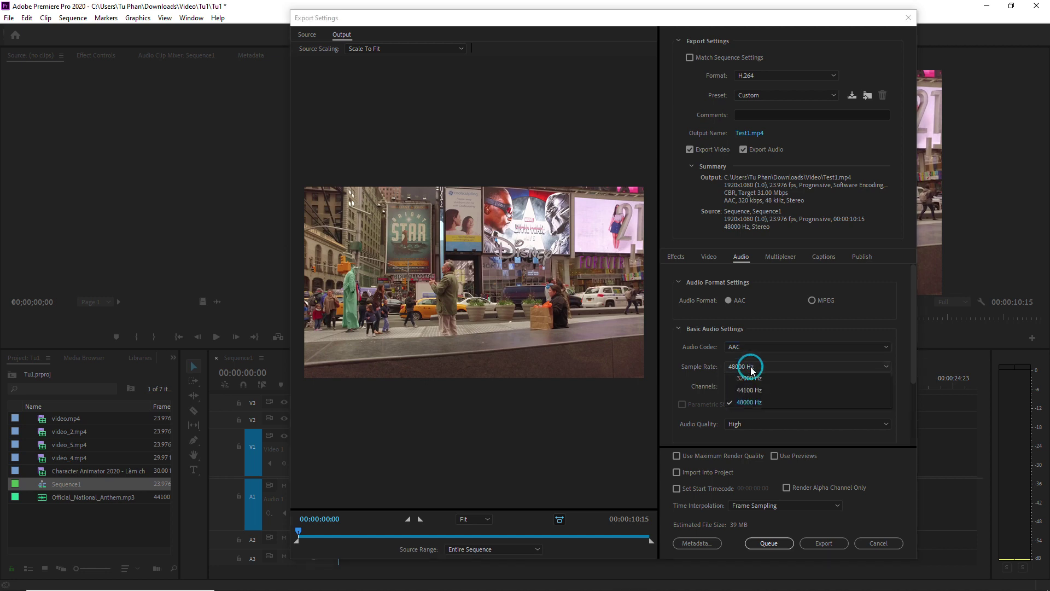
{"action": "left_click", "coordinate": [754, 402]}
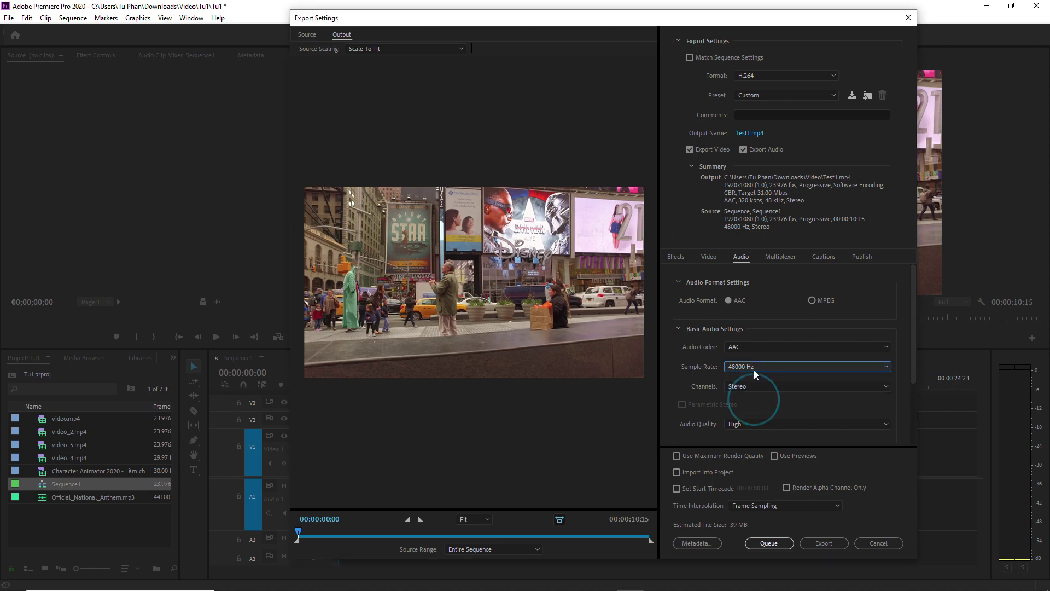
{"action": "left_click", "coordinate": [741, 386]}
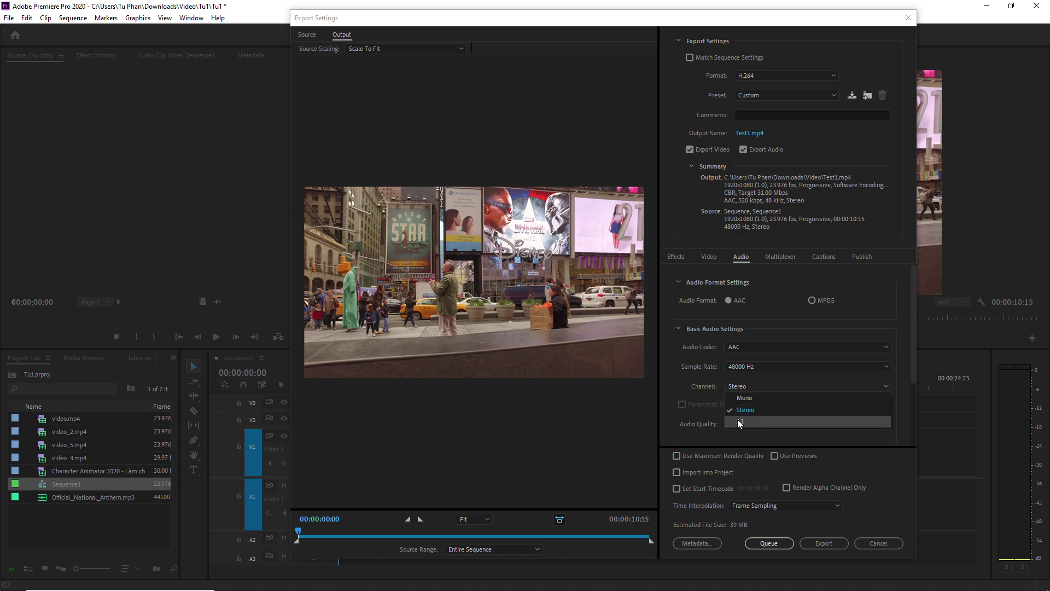
{"action": "left_click", "coordinate": [747, 410]}
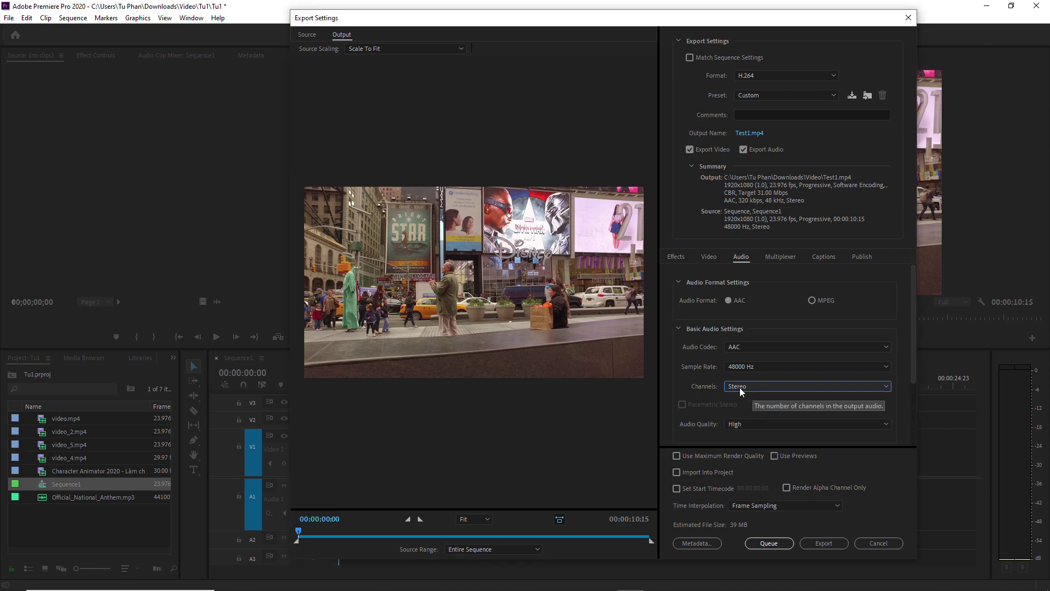
{"action": "left_click", "coordinate": [750, 423]}
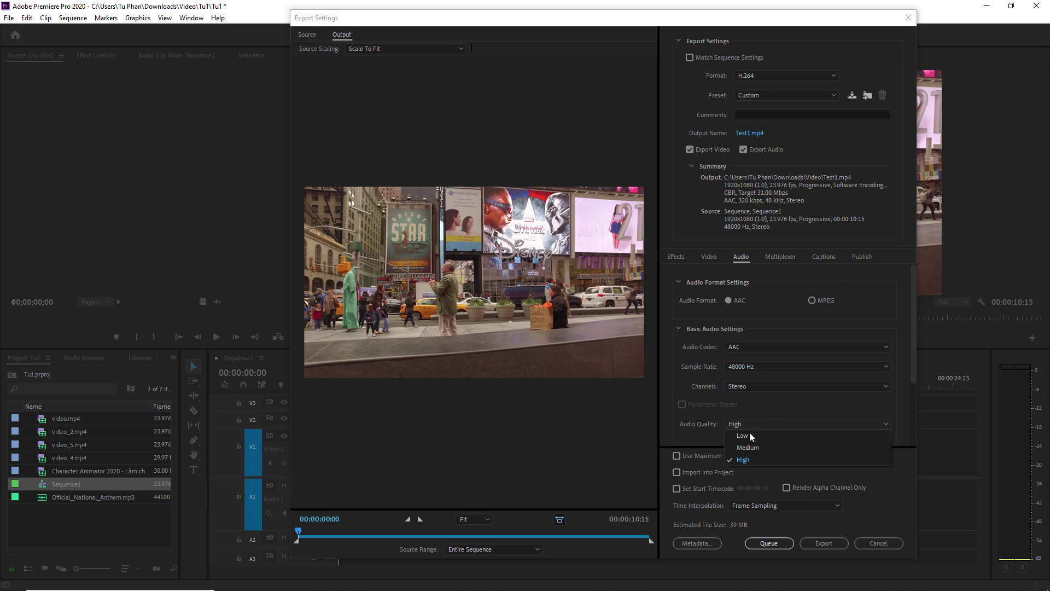
{"action": "left_click", "coordinate": [744, 459]}
{"action": "left_click", "coordinate": [782, 258]}
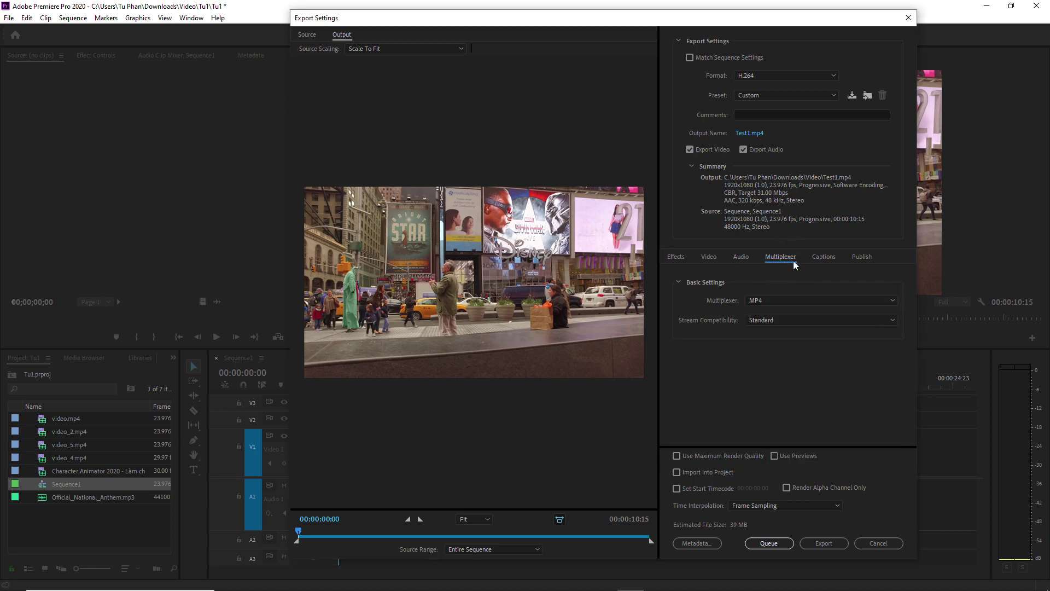
- Review the Captions options, then scroll through the Publish destinations
{"action": "left_click", "coordinate": [836, 257]}
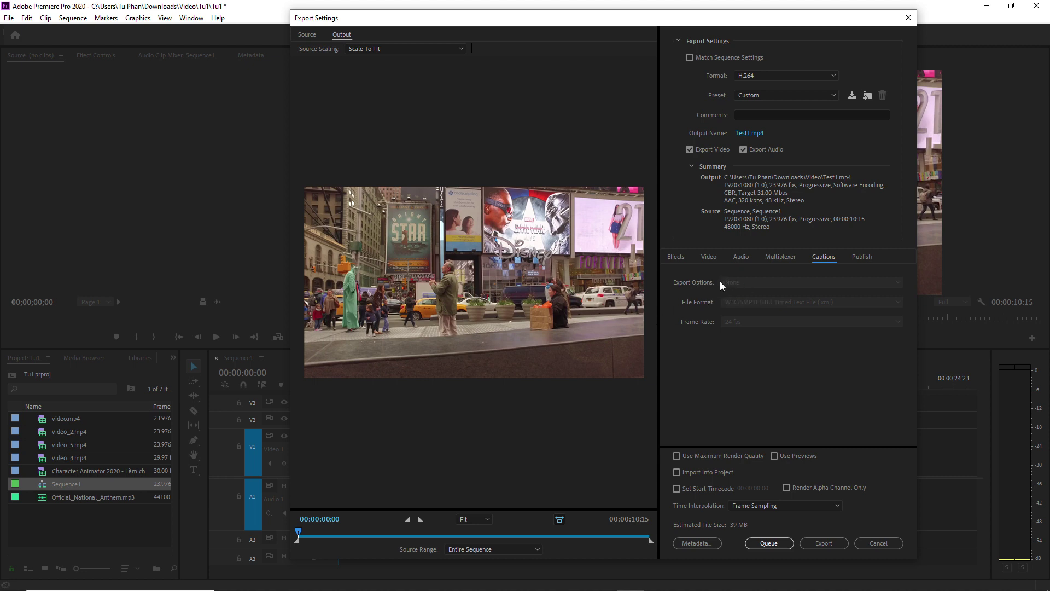
{"action": "left_click", "coordinate": [865, 256]}
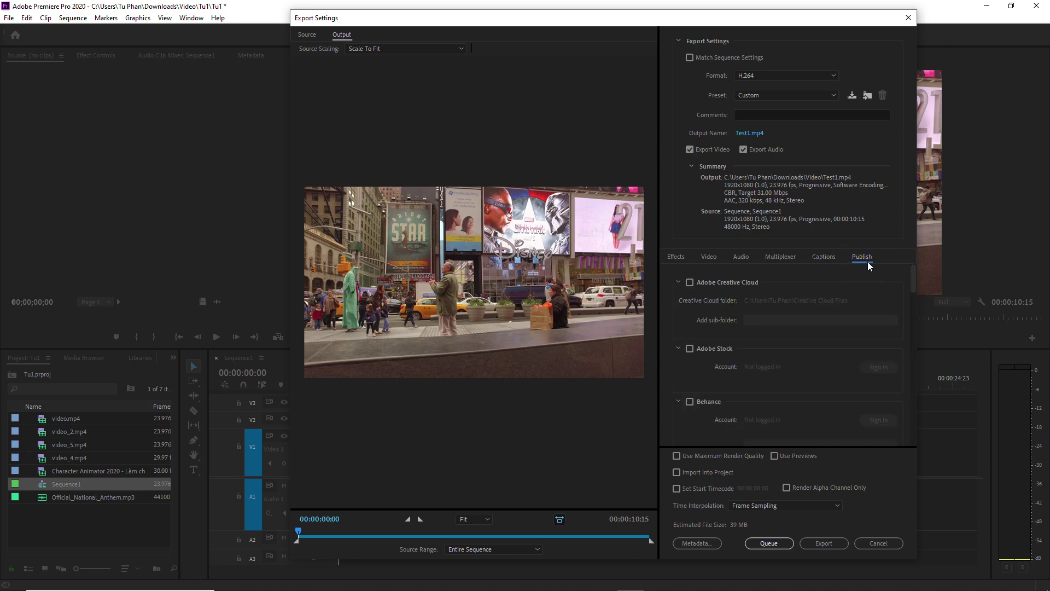
{"action": "left_click_drag", "start_coordinate": [912, 277], "coordinate": [912, 275]}
{"action": "left_click_drag", "start_coordinate": [910, 284], "coordinate": [906, 299]}
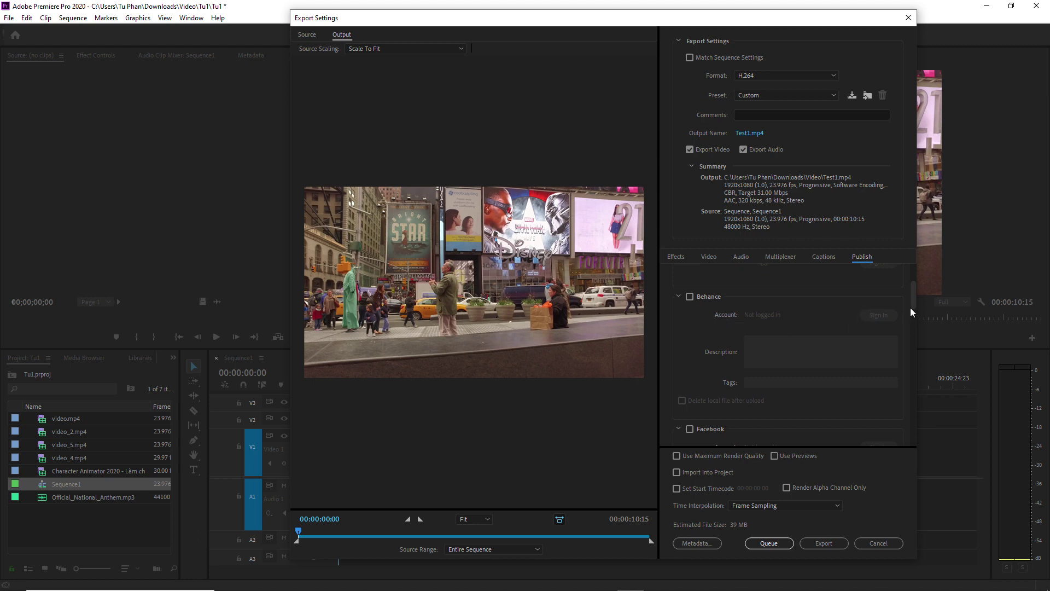
{"action": "left_click_drag", "start_coordinate": [910, 312], "coordinate": [908, 317]}
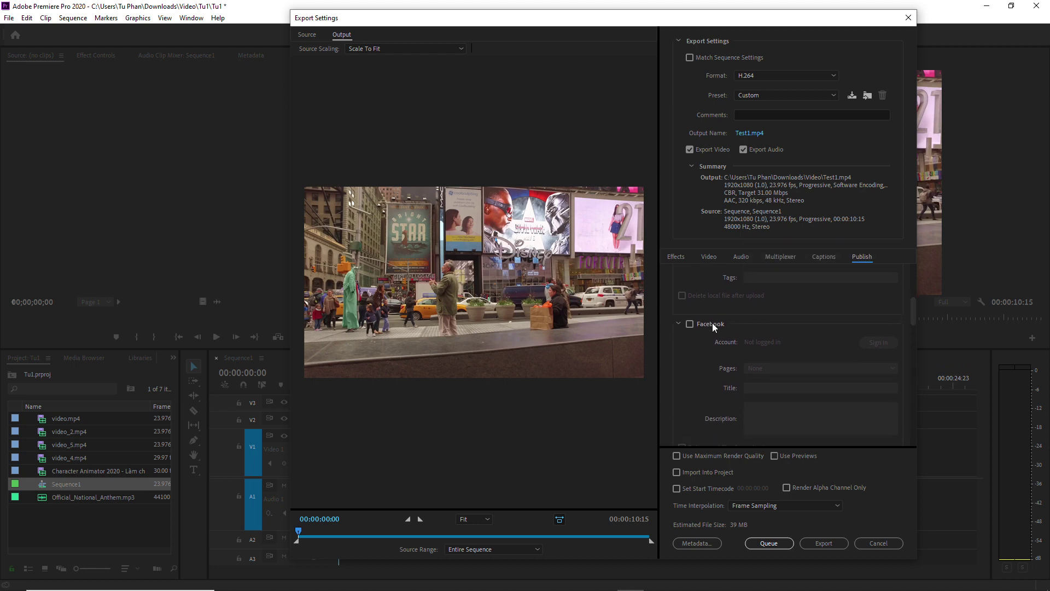
{"action": "left_click_drag", "start_coordinate": [911, 312], "coordinate": [905, 372]}
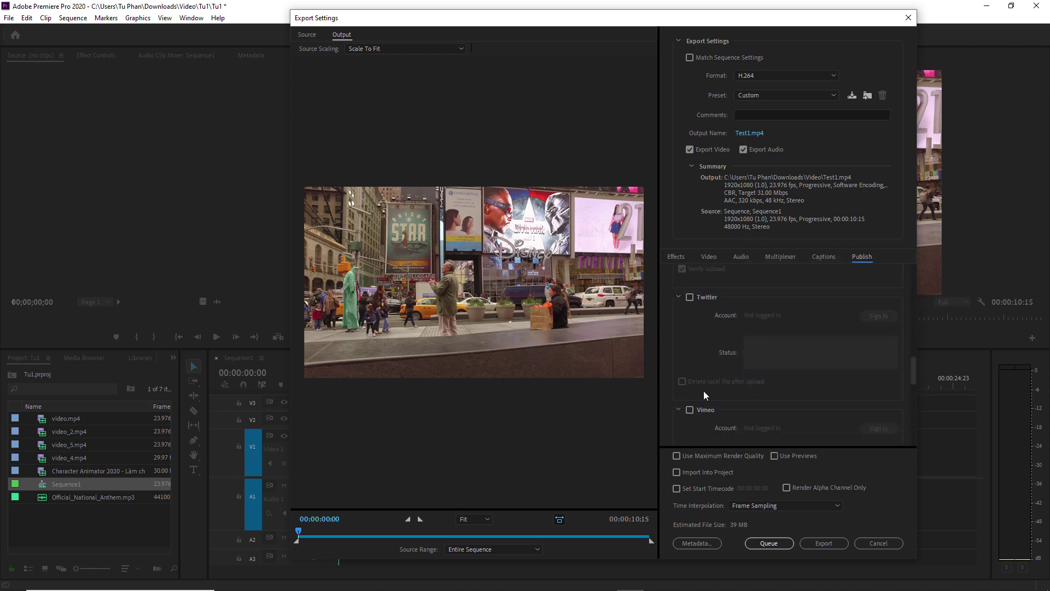
{"action": "left_click_drag", "start_coordinate": [914, 372], "coordinate": [912, 377]}
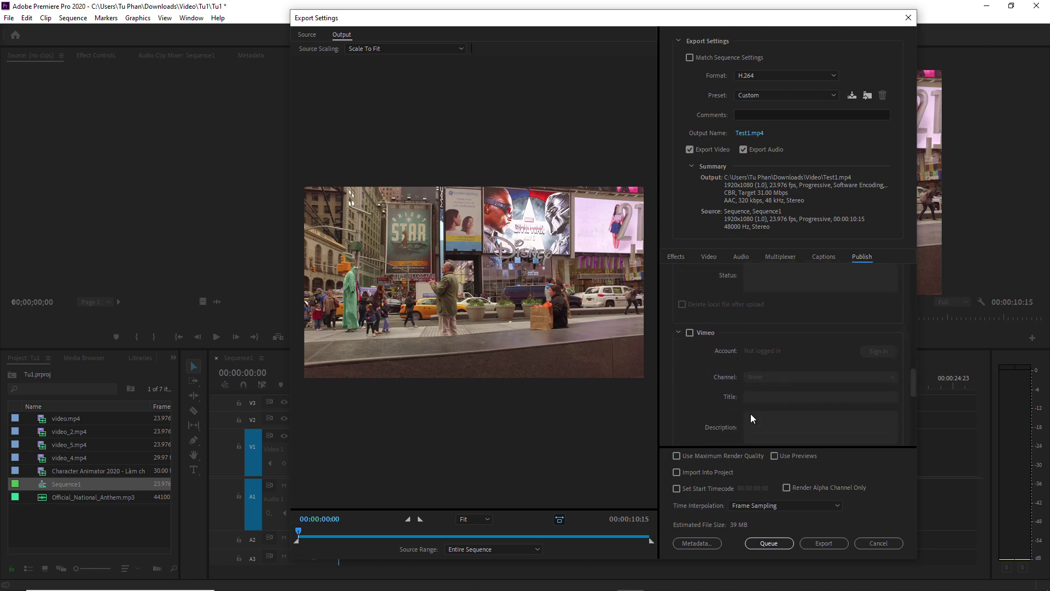
{"action": "left_click_drag", "start_coordinate": [910, 383], "coordinate": [908, 418]}
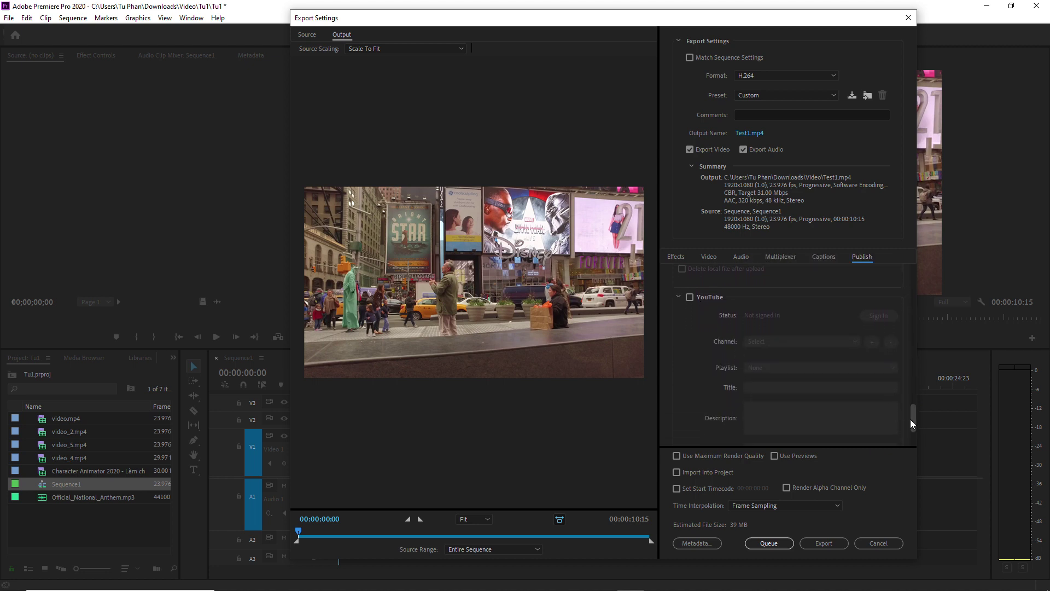
{"action": "left_click_drag", "start_coordinate": [911, 423], "coordinate": [918, 277]}
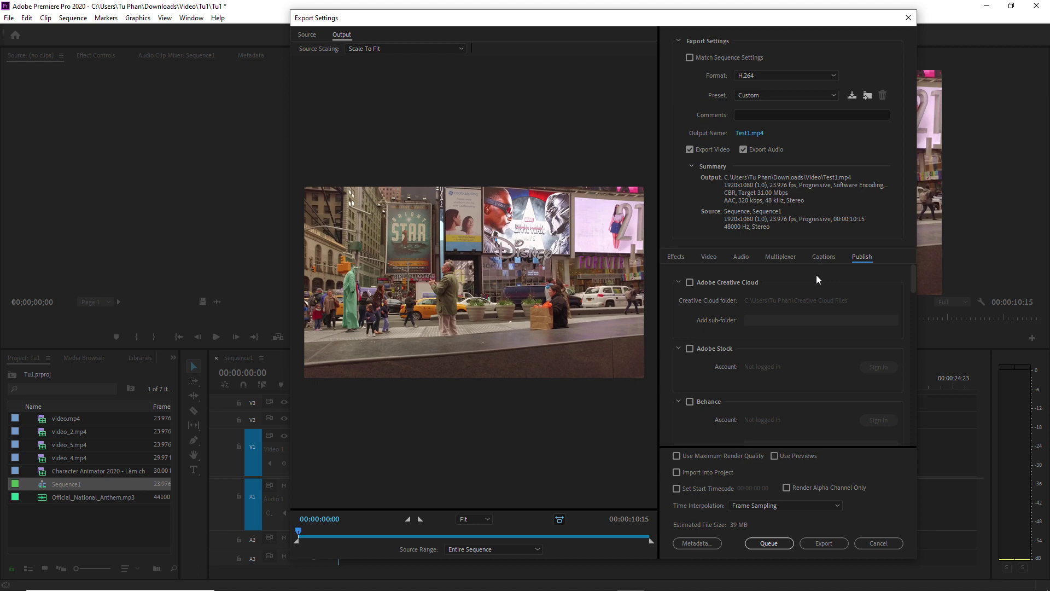
- Enable Use Maximum Render Quality and set the target bitrate to 20 Mbps
{"action": "left_click", "coordinate": [676, 456]}
{"action": "left_click", "coordinate": [710, 257]}
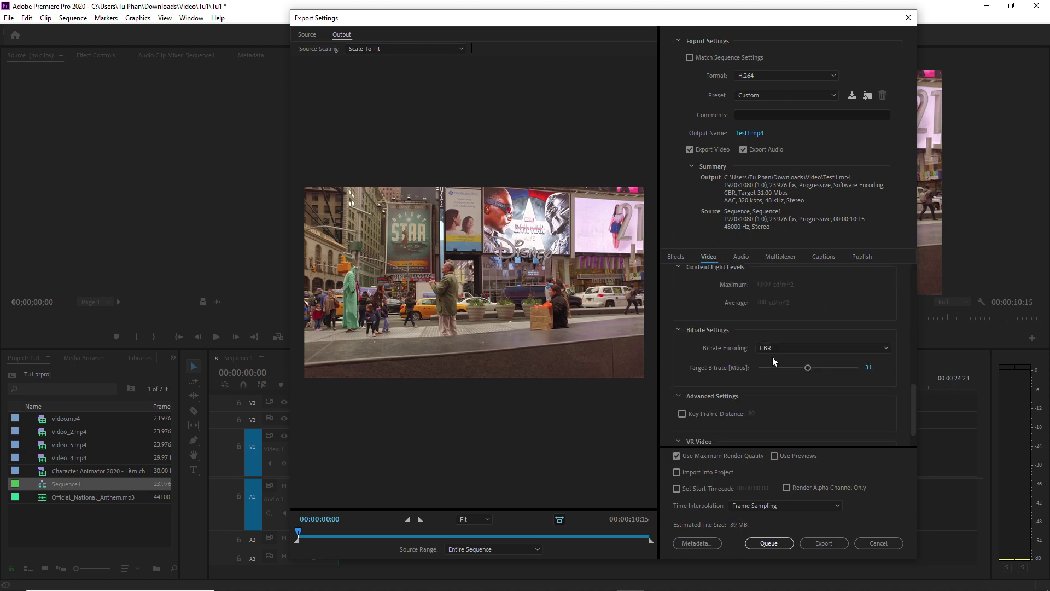
{"action": "left_click_drag", "start_coordinate": [809, 368], "coordinate": [850, 383]}
{"action": "left_click", "coordinate": [870, 367]}
{"action": "type", "text": "20"}
{"action": "key", "text": "Return"}
{"action": "left_click", "coordinate": [759, 77]}
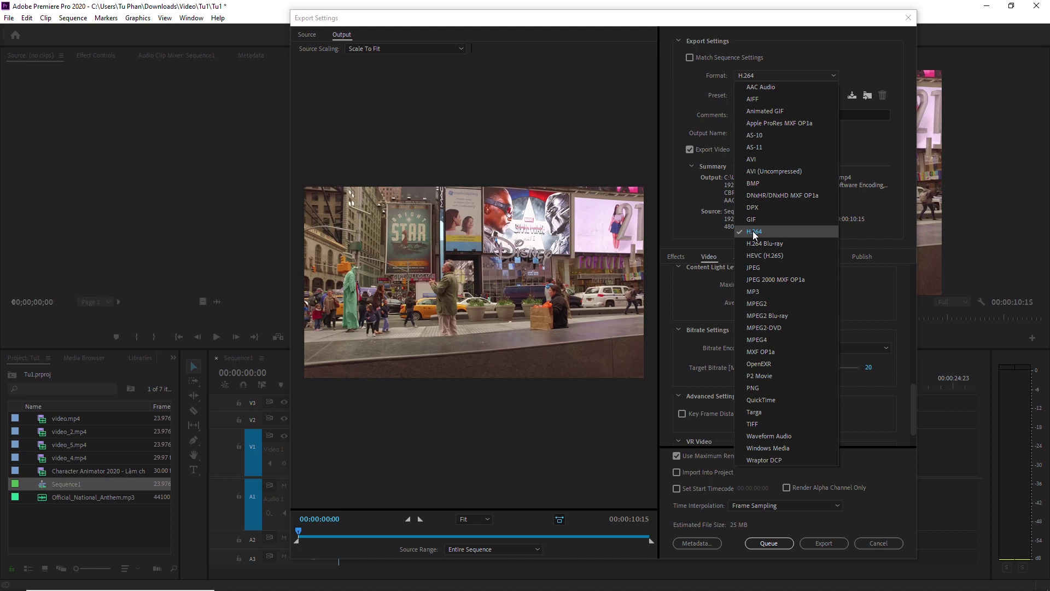
- Keep H.264 as the export format
{"action": "left_click", "coordinate": [862, 209]}
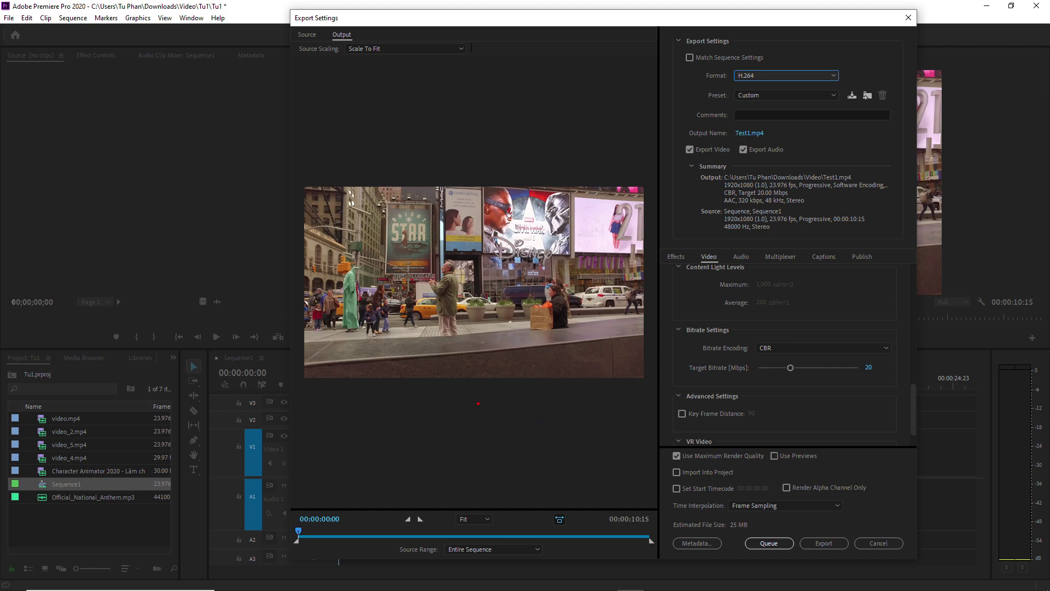
- Handwrite the calculation 10 x 60 x 24 on screen with the pen
{"action": "left_click_drag", "start_coordinate": [366, 429], "coordinate": [365, 457]}
{"action": "mouse_move", "coordinate": [403, 422]}
{"action": "left_mouse_down"}
{"action": "mouse_move", "coordinate": [457, 453]}
{"action": "mouse_move", "coordinate": [431, 458]}
{"action": "left_mouse_up"}
{"action": "left_click_drag", "start_coordinate": [501, 427], "coordinate": [465, 451]}
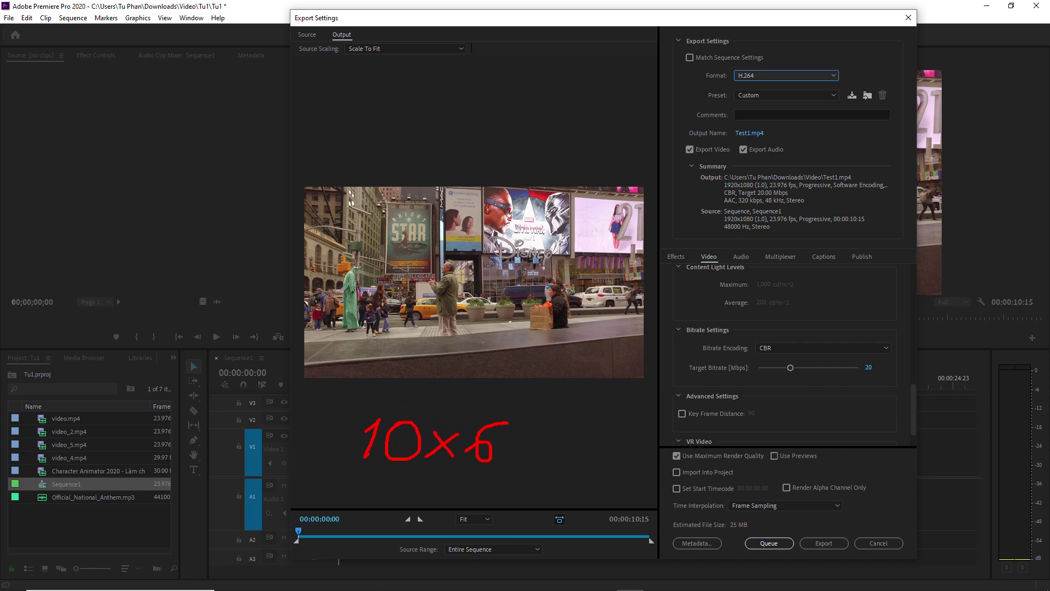
{"action": "mouse_move", "coordinate": [528, 422]}
{"action": "left_mouse_down"}
{"action": "mouse_move", "coordinate": [543, 451]}
{"action": "mouse_move", "coordinate": [580, 467]}
{"action": "left_mouse_up"}
{"action": "mouse_move", "coordinate": [576, 446]}
{"action": "left_mouse_down"}
{"action": "mouse_move", "coordinate": [557, 466]}
{"action": "mouse_move", "coordinate": [622, 479]}
{"action": "left_mouse_up"}
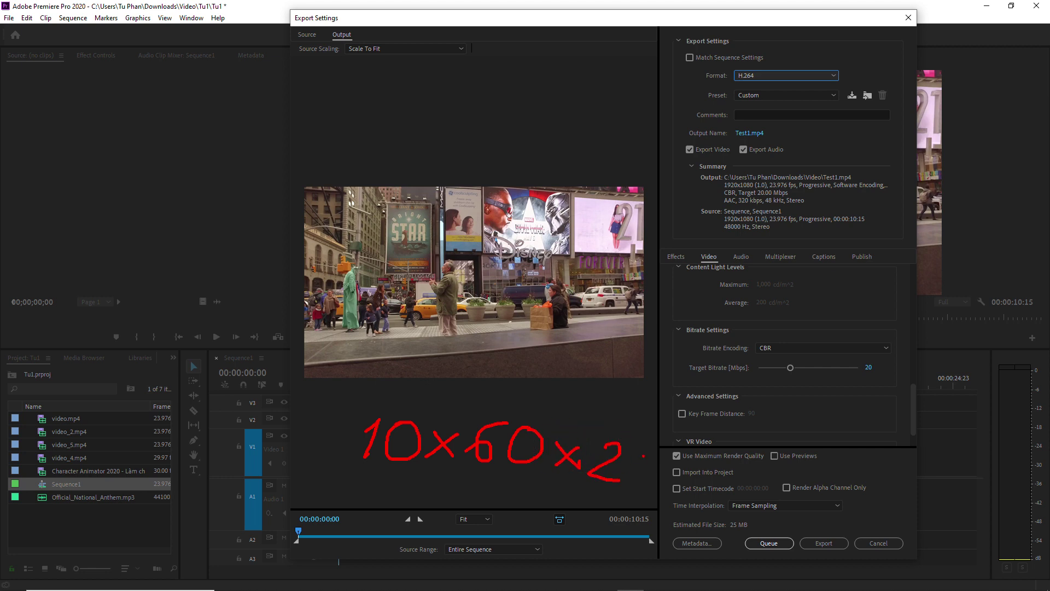
{"action": "mouse_move", "coordinate": [633, 443]}
{"action": "left_mouse_down"}
{"action": "mouse_move", "coordinate": [651, 468]}
{"action": "mouse_move", "coordinate": [647, 485]}
{"action": "mouse_move", "coordinate": [690, 485]}
{"action": "left_mouse_up"}
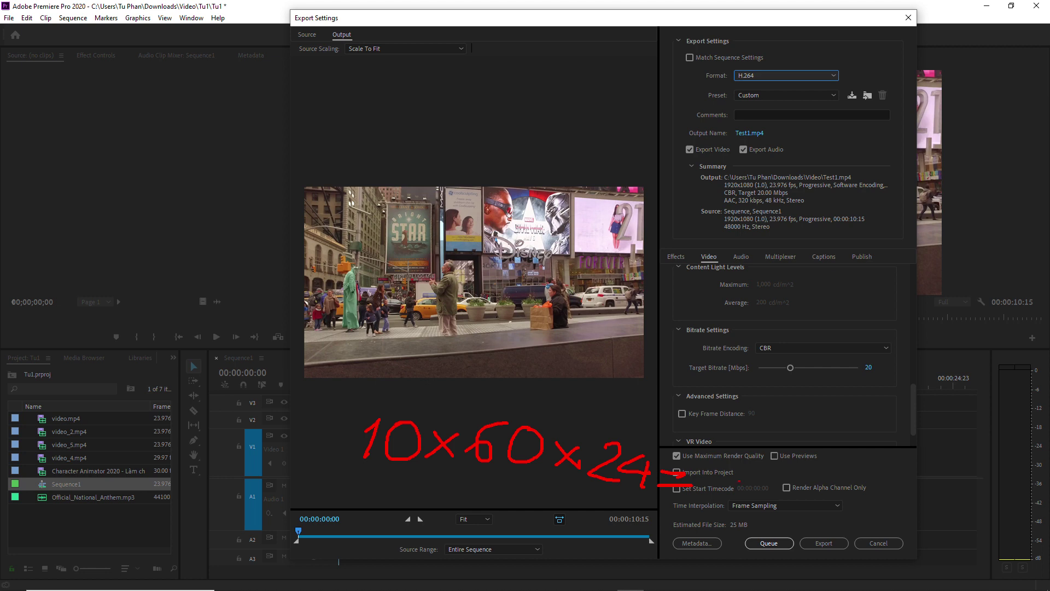
- Write the result 14,400, clear the sketch, and open the export Format list
{"action": "mouse_move", "coordinate": [735, 455]}
{"action": "left_mouse_down"}
{"action": "mouse_move", "coordinate": [718, 499]}
{"action": "mouse_move", "coordinate": [810, 490]}
{"action": "mouse_move", "coordinate": [797, 506]}
{"action": "left_mouse_up"}
{"action": "left_click", "coordinate": [767, 499]}
{"action": "left_click_drag", "start_coordinate": [820, 470], "coordinate": [863, 493]}
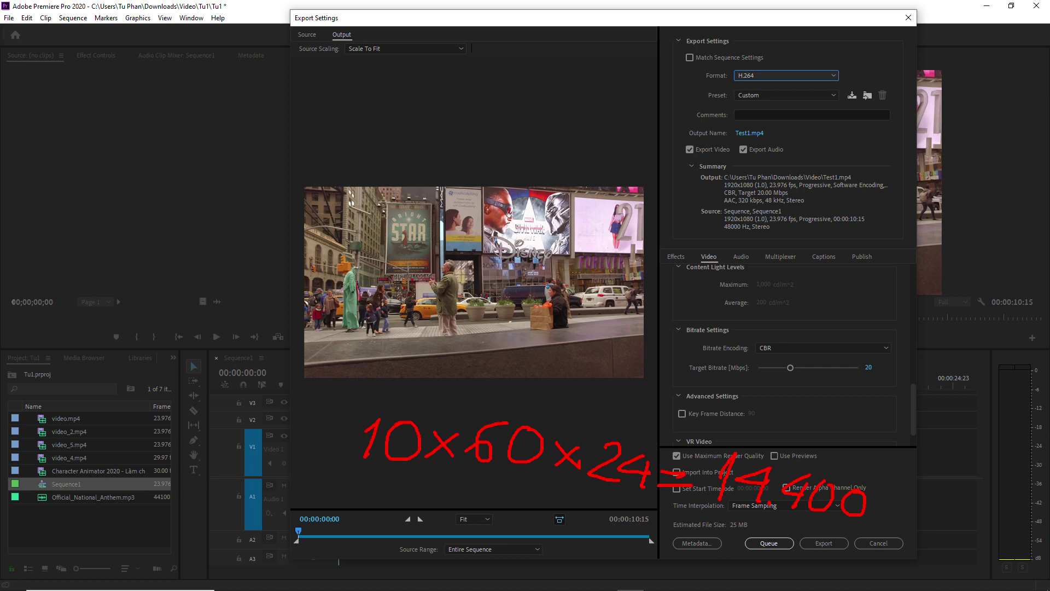
{"action": "key", "text": "Escape"}
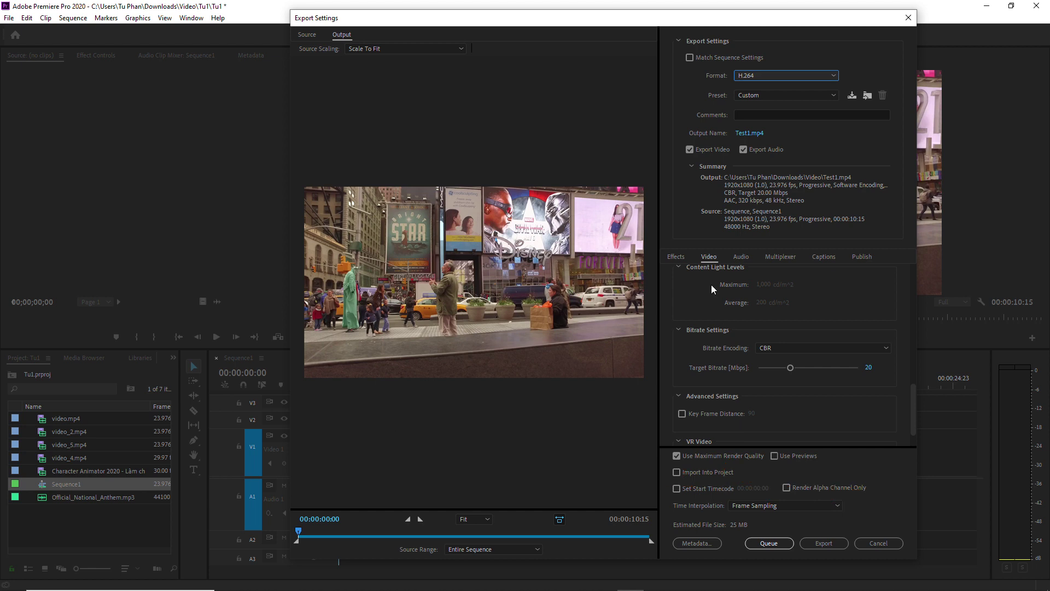
{"action": "left_click", "coordinate": [760, 75]}
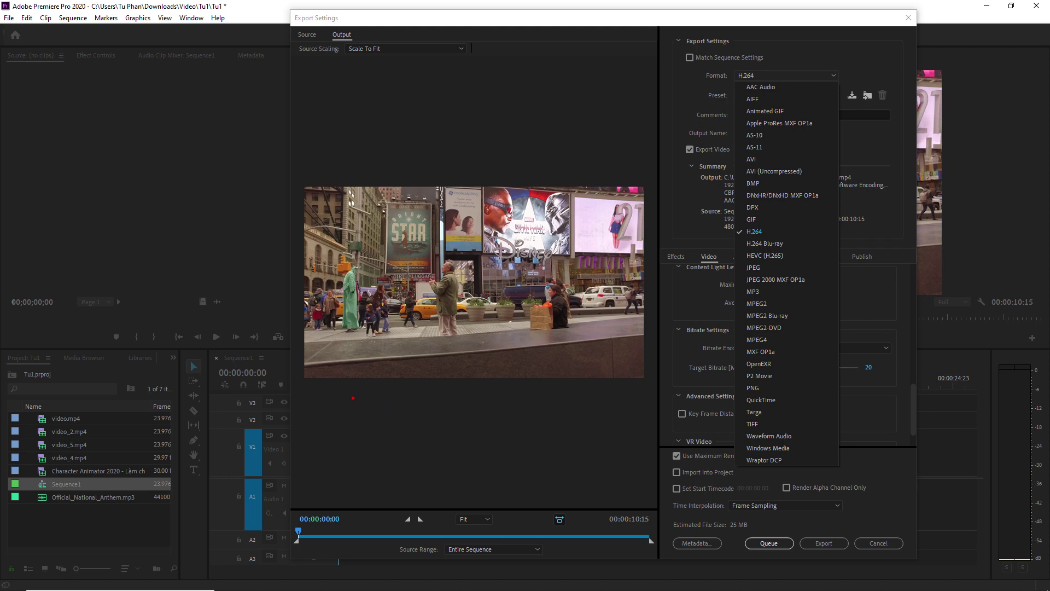
- Draw two red arrows under the preview frame, labelled 'Video' and 'ảnh'
{"action": "mouse_move", "coordinate": [339, 395]}
{"action": "left_mouse_down"}
{"action": "mouse_move", "coordinate": [411, 394]}
{"action": "mouse_move", "coordinate": [397, 409]}
{"action": "left_mouse_up"}
{"action": "mouse_move", "coordinate": [446, 383]}
{"action": "left_mouse_down"}
{"action": "mouse_move", "coordinate": [478, 383]}
{"action": "mouse_move", "coordinate": [472, 414]}
{"action": "mouse_move", "coordinate": [553, 406]}
{"action": "mouse_move", "coordinate": [550, 416]}
{"action": "mouse_move", "coordinate": [566, 405]}
{"action": "left_mouse_up"}
{"action": "left_click", "coordinate": [483, 394]}
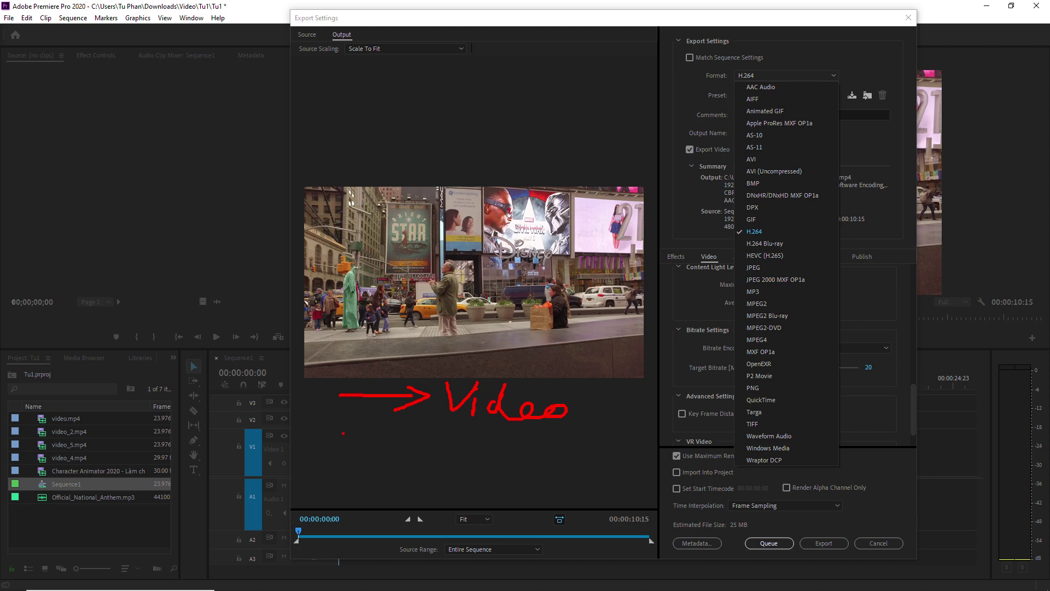
{"action": "mouse_move", "coordinate": [332, 453]}
{"action": "left_mouse_down"}
{"action": "mouse_move", "coordinate": [414, 452]}
{"action": "mouse_move", "coordinate": [388, 468]}
{"action": "mouse_move", "coordinate": [456, 455]}
{"action": "mouse_move", "coordinate": [502, 468]}
{"action": "mouse_move", "coordinate": [535, 441]}
{"action": "mouse_move", "coordinate": [558, 476]}
{"action": "left_mouse_up"}
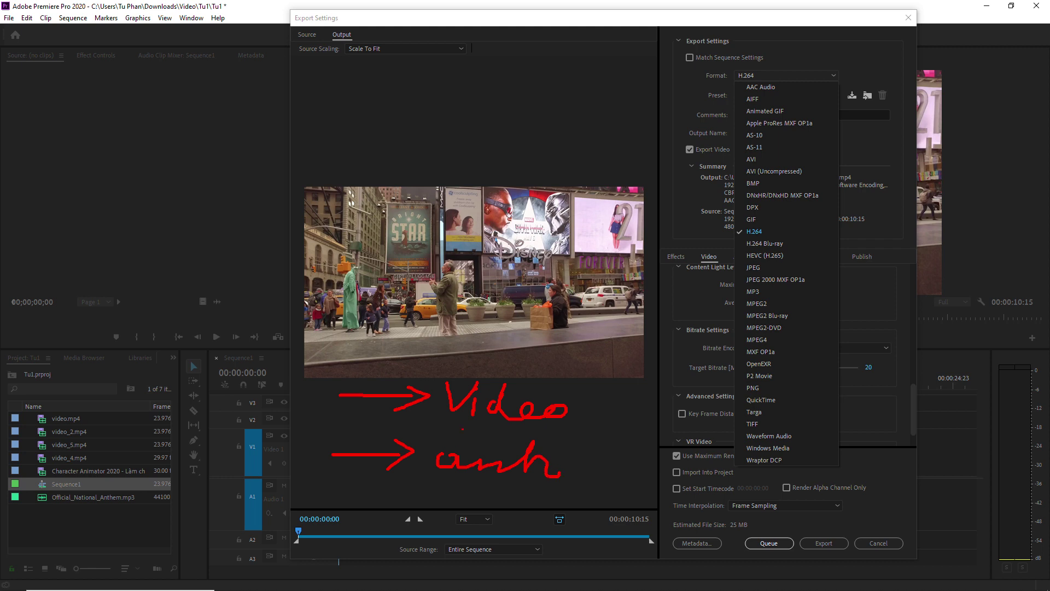
{"action": "left_click_drag", "start_coordinate": [455, 428], "coordinate": [456, 439]}
- Clear the annotations, switch to Chrome and scroll through the Chỉnh video course table
{"action": "key", "text": "Escape"}
{"action": "key", "text": "alt+Tab"}
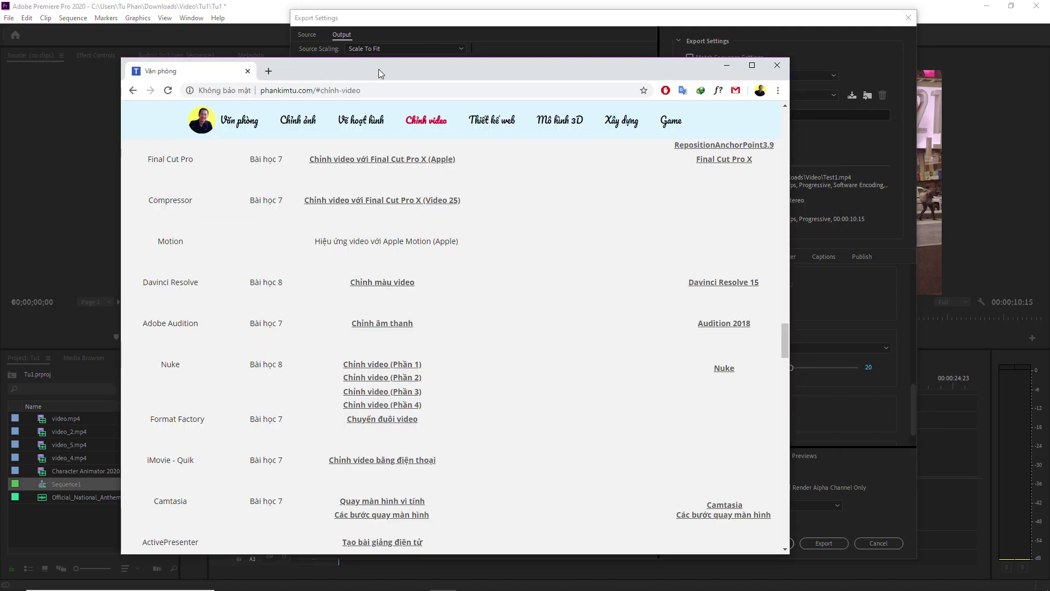
{"action": "left_click", "coordinate": [418, 124]}
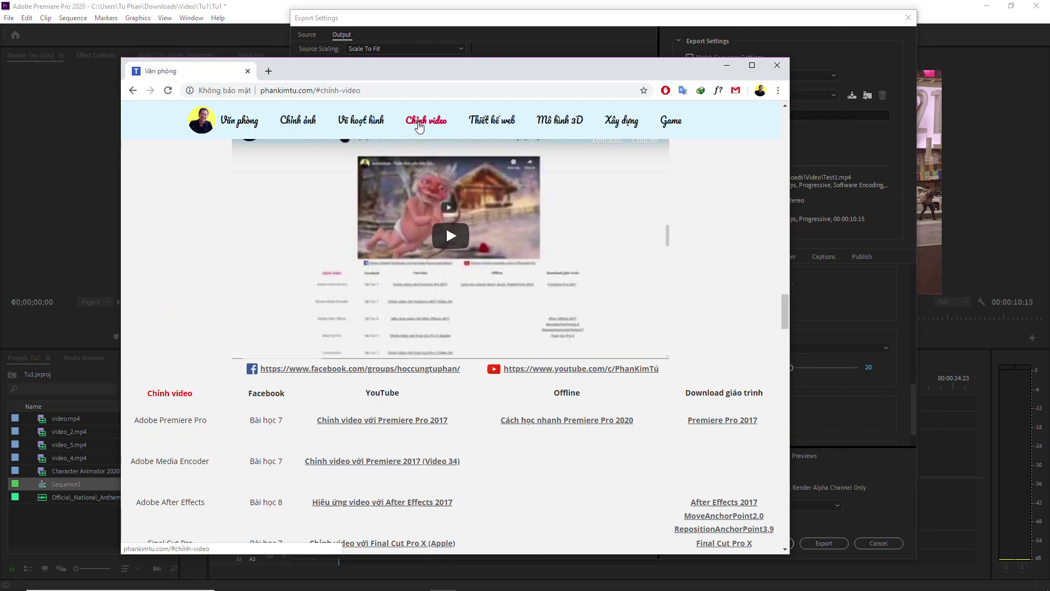
{"action": "scroll", "coordinate": [335, 241], "scroll_direction": "down", "scroll_amount": 3}
{"action": "scroll", "coordinate": [254, 243], "scroll_direction": "down", "scroll_amount": 1}
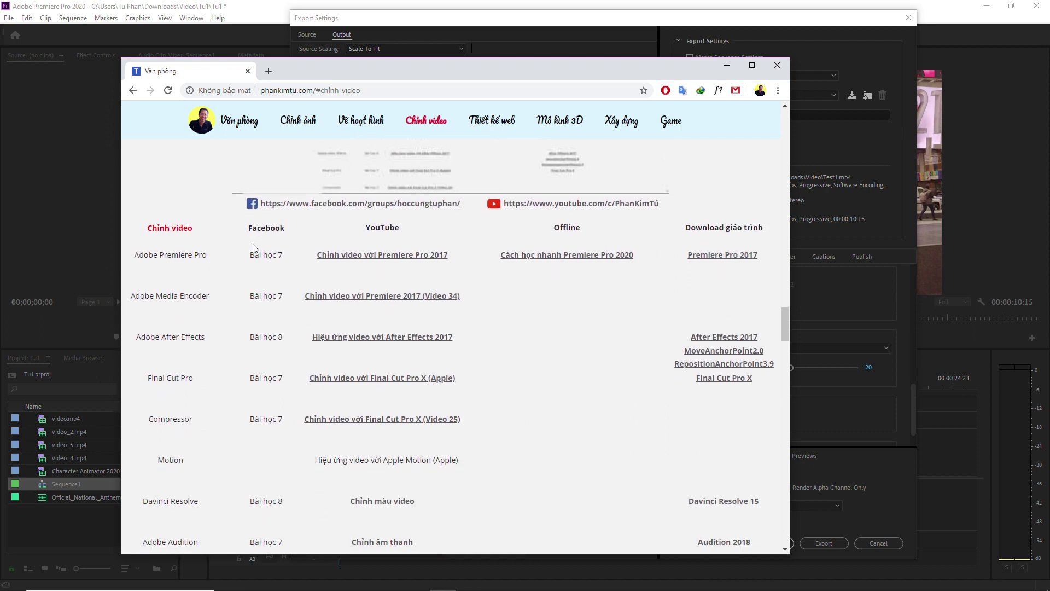
{"action": "scroll", "coordinate": [299, 263], "scroll_direction": "down", "scroll_amount": 1}
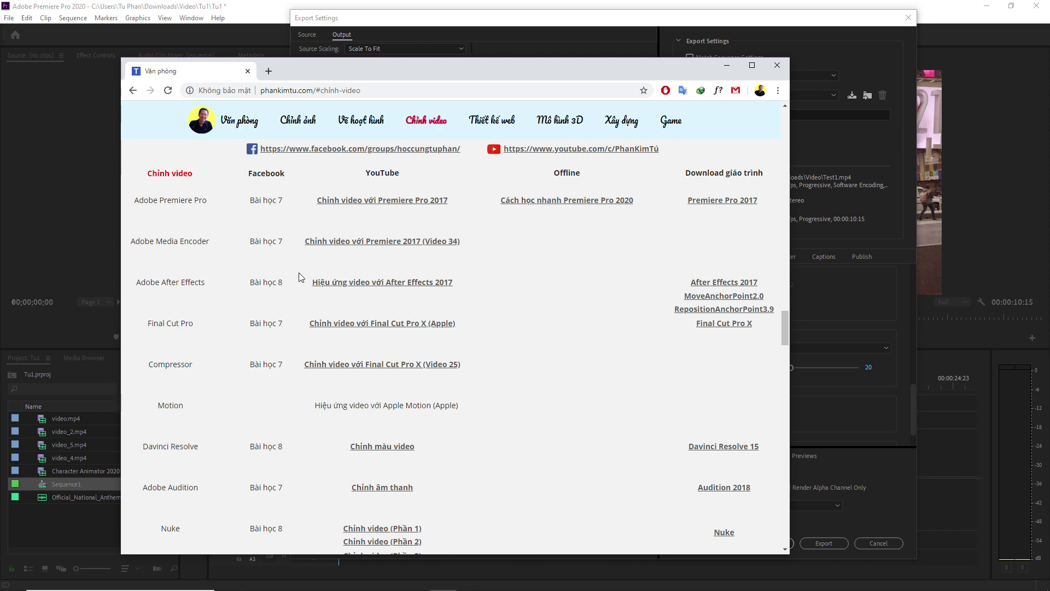
{"action": "scroll", "coordinate": [300, 276], "scroll_direction": "down", "scroll_amount": 1}
- Highlight the Adobe After Effects and Nuke course entries, then minimise Chrome
{"action": "left_click_drag", "start_coordinate": [213, 227], "coordinate": [137, 227]}
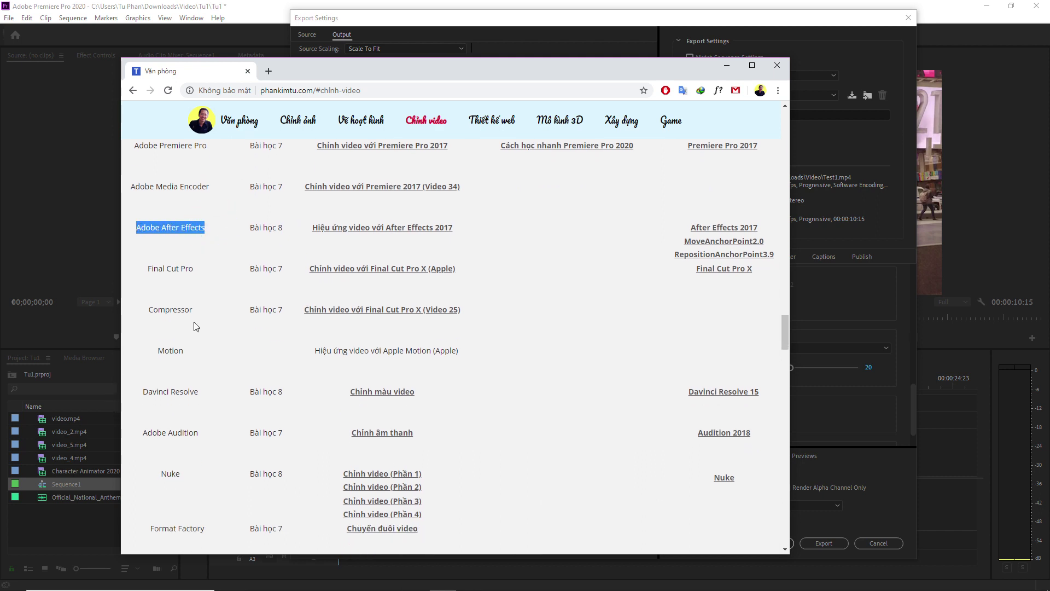
{"action": "scroll", "coordinate": [200, 405], "scroll_direction": "down", "scroll_amount": 2}
{"action": "double_click", "coordinate": [170, 364]}
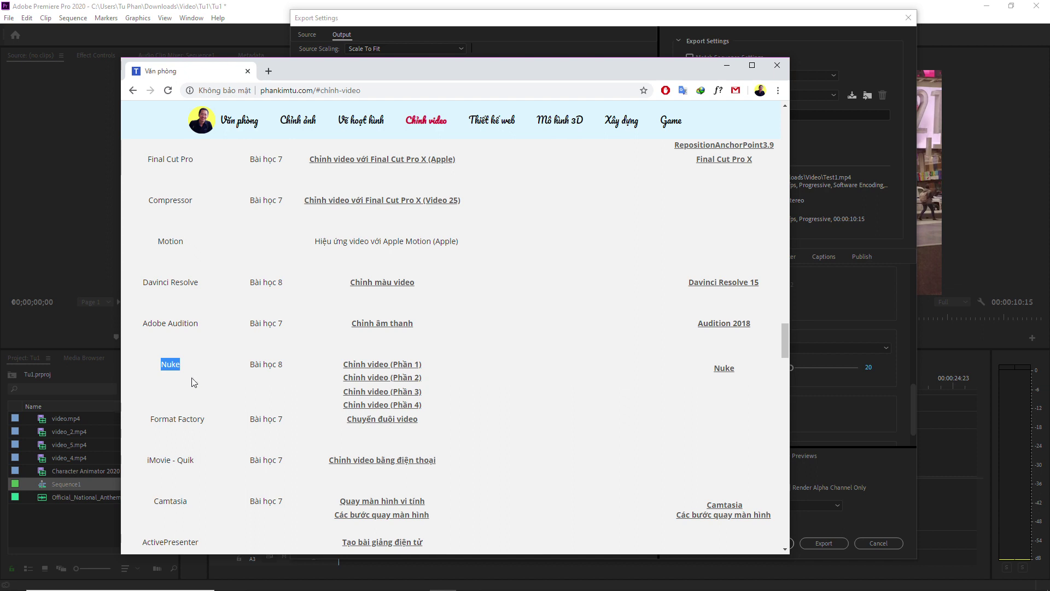
{"action": "scroll", "coordinate": [192, 379], "scroll_direction": "up", "scroll_amount": 1}
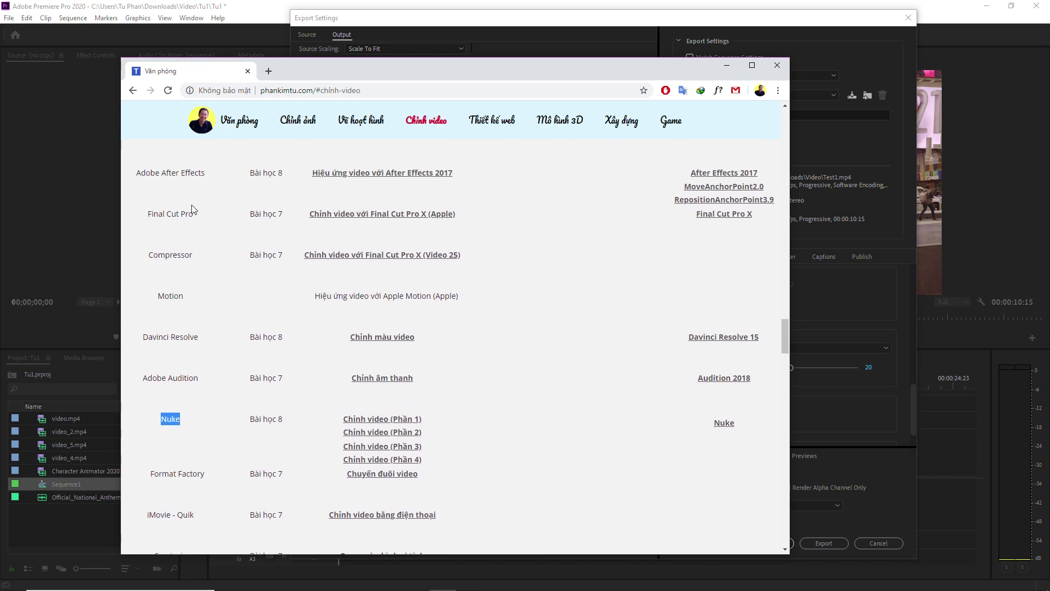
{"action": "left_click", "coordinate": [212, 173]}
{"action": "double_click", "coordinate": [213, 173]}
{"action": "double_click", "coordinate": [170, 418]}
{"action": "left_click", "coordinate": [727, 65]}
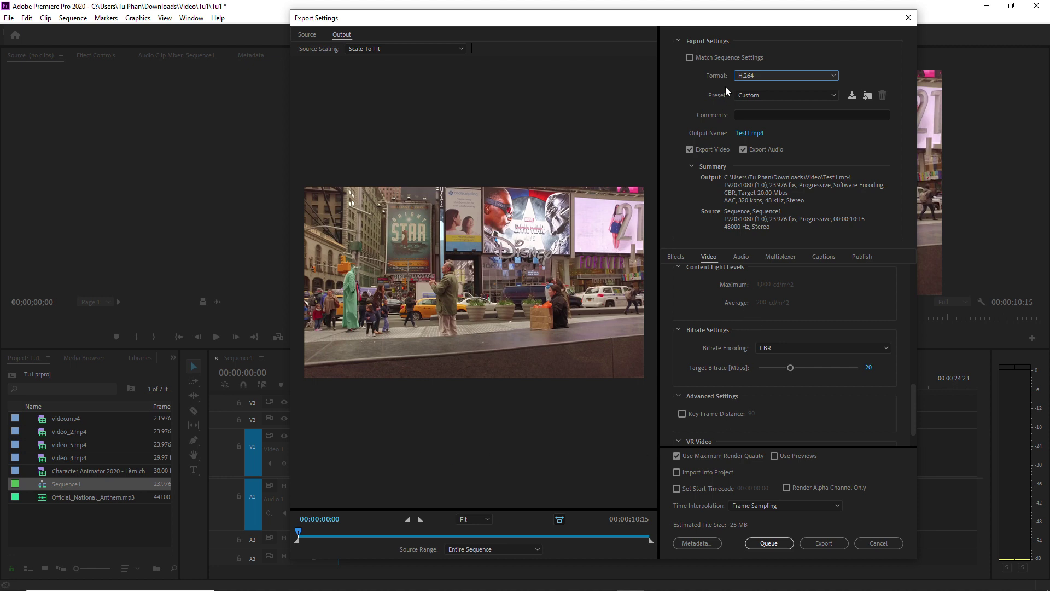
- Show the full export format list, from AAC Audio to Wraptor DCP, with H.264 still checked
{"action": "left_click", "coordinate": [747, 77]}
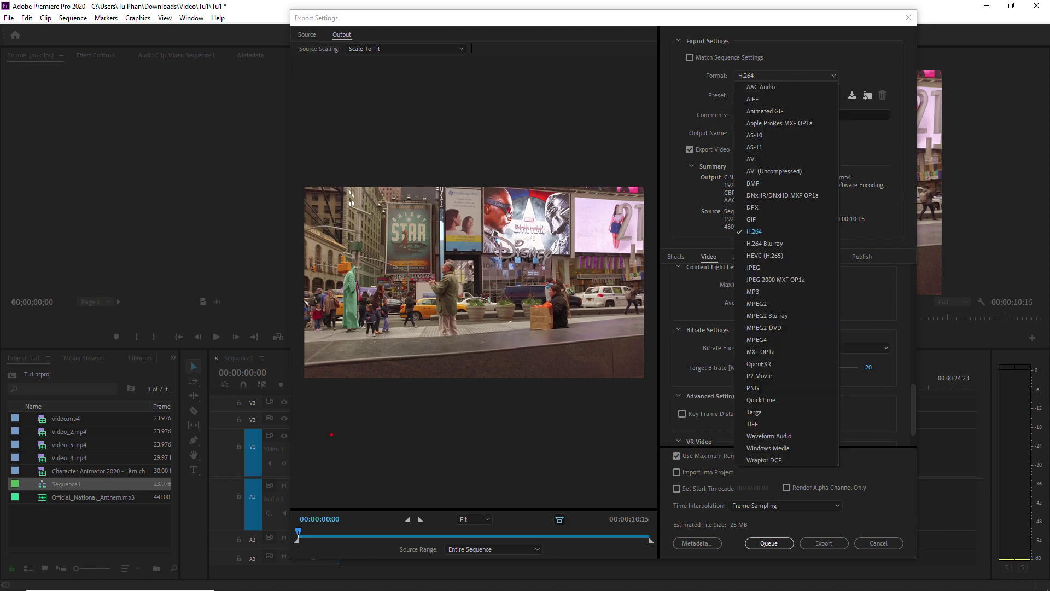
- Handwrite '10 x 60 x 24 = 14.400' under the preview, with '60MB' noted above
{"action": "left_click_drag", "start_coordinate": [322, 422], "coordinate": [327, 454]}
{"action": "mouse_move", "coordinate": [359, 414]}
{"action": "left_mouse_down"}
{"action": "mouse_move", "coordinate": [356, 451]}
{"action": "mouse_move", "coordinate": [350, 414]}
{"action": "mouse_move", "coordinate": [403, 451]}
{"action": "left_mouse_up"}
{"action": "left_click_drag", "start_coordinate": [406, 414], "coordinate": [385, 451]}
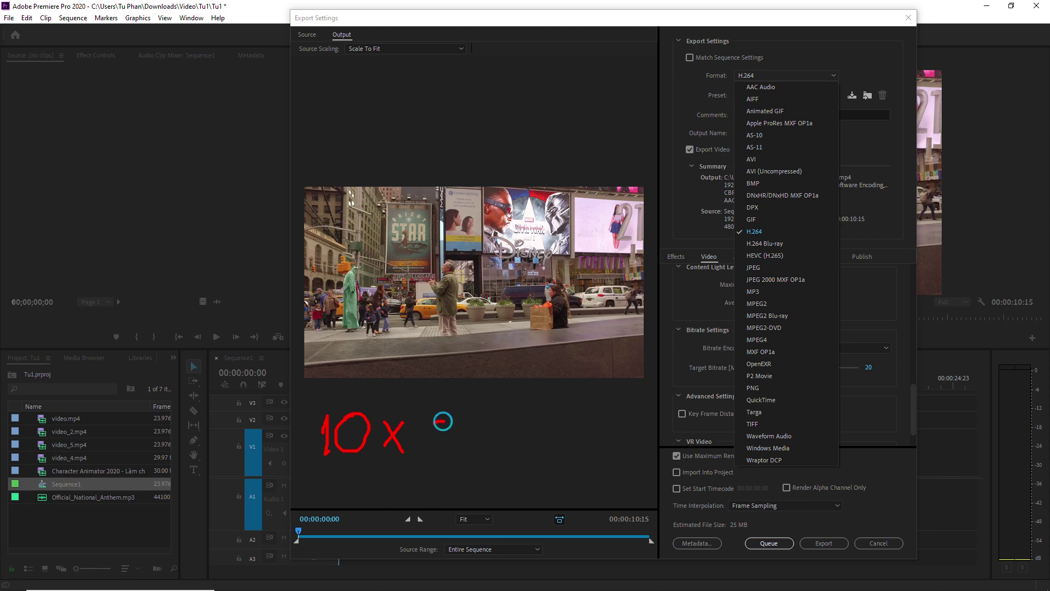
{"action": "mouse_move", "coordinate": [435, 421]}
{"action": "left_mouse_down"}
{"action": "mouse_move", "coordinate": [428, 441]}
{"action": "mouse_move", "coordinate": [461, 424]}
{"action": "mouse_move", "coordinate": [510, 456]}
{"action": "mouse_move", "coordinate": [500, 458]}
{"action": "mouse_move", "coordinate": [570, 452]}
{"action": "mouse_move", "coordinate": [570, 471]}
{"action": "mouse_move", "coordinate": [600, 451]}
{"action": "mouse_move", "coordinate": [609, 469]}
{"action": "mouse_move", "coordinate": [648, 469]}
{"action": "mouse_move", "coordinate": [637, 487]}
{"action": "left_mouse_up"}
{"action": "left_click", "coordinate": [643, 484]}
{"action": "mouse_move", "coordinate": [693, 463]}
{"action": "left_mouse_down"}
{"action": "mouse_move", "coordinate": [690, 495]}
{"action": "mouse_move", "coordinate": [714, 481]}
{"action": "mouse_move", "coordinate": [743, 484]}
{"action": "left_mouse_up"}
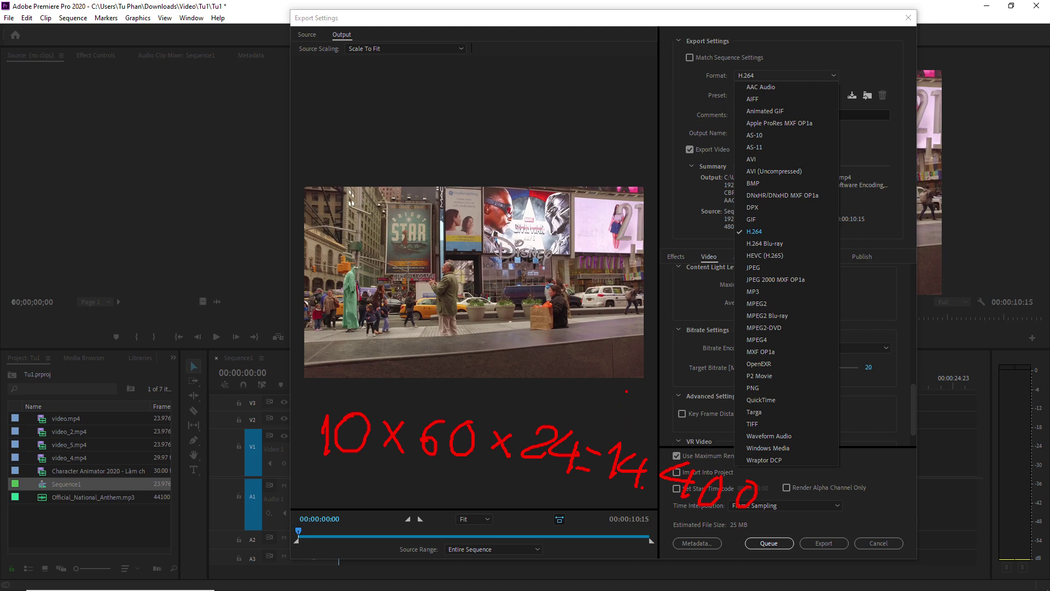
{"action": "mouse_move", "coordinate": [618, 401]}
{"action": "left_mouse_down"}
{"action": "mouse_move", "coordinate": [603, 412]}
{"action": "mouse_move", "coordinate": [653, 405]}
{"action": "left_mouse_up"}
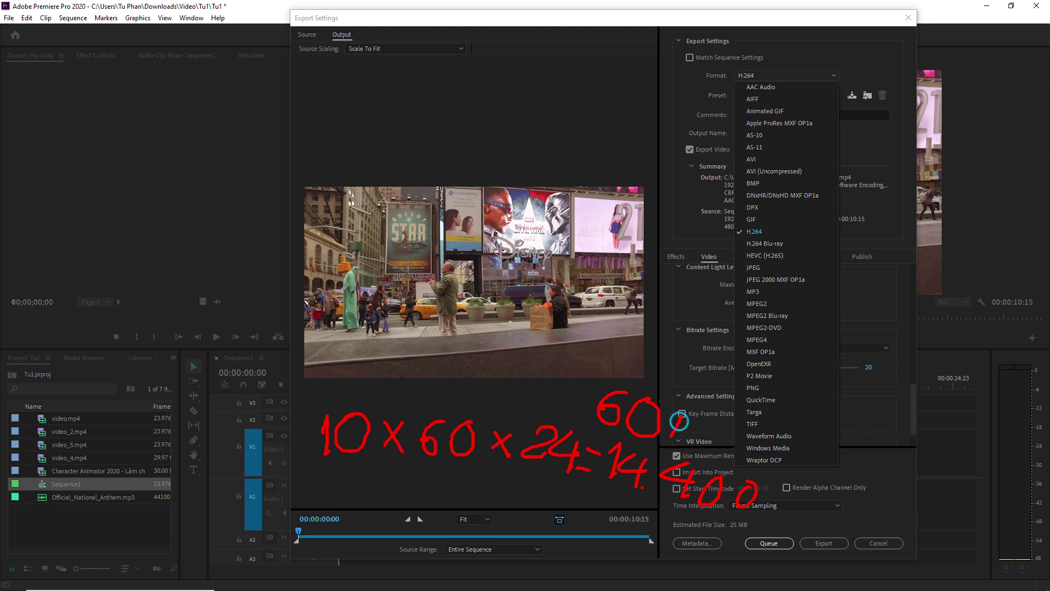
{"action": "mouse_move", "coordinate": [674, 438]}
{"action": "left_mouse_down"}
{"action": "mouse_move", "coordinate": [708, 440]}
{"action": "mouse_move", "coordinate": [714, 459]}
{"action": "left_mouse_up"}
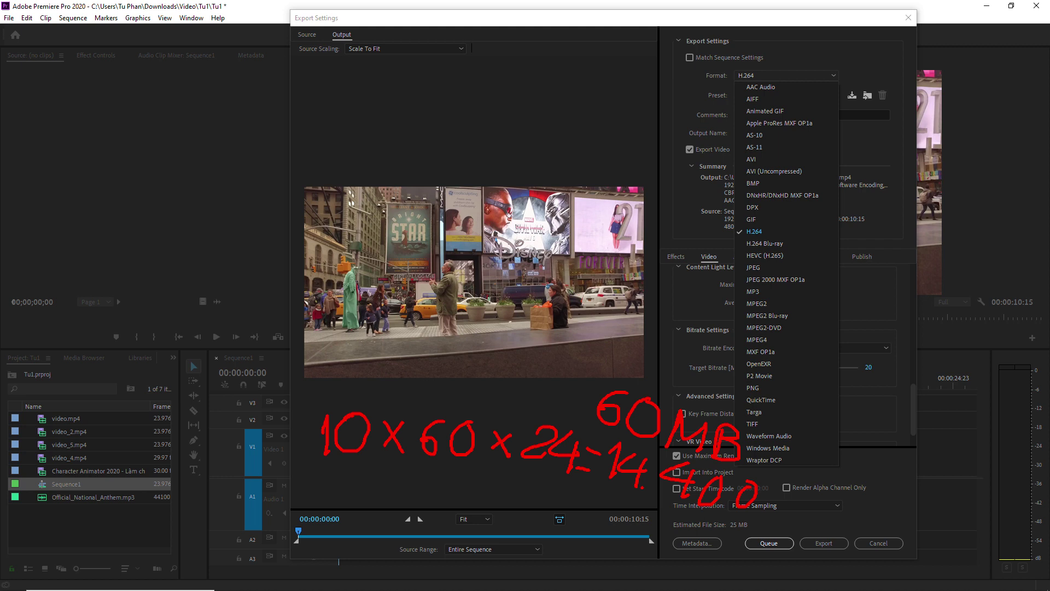
- Handwrite bitrate figures beside the bitrate settings and circle them in red
{"action": "left_click_drag", "start_coordinate": [687, 292], "coordinate": [701, 288]}
{"action": "mouse_move", "coordinate": [767, 352]}
{"action": "left_mouse_down"}
{"action": "mouse_move", "coordinate": [797, 311]}
{"action": "mouse_move", "coordinate": [757, 346]}
{"action": "left_mouse_up"}
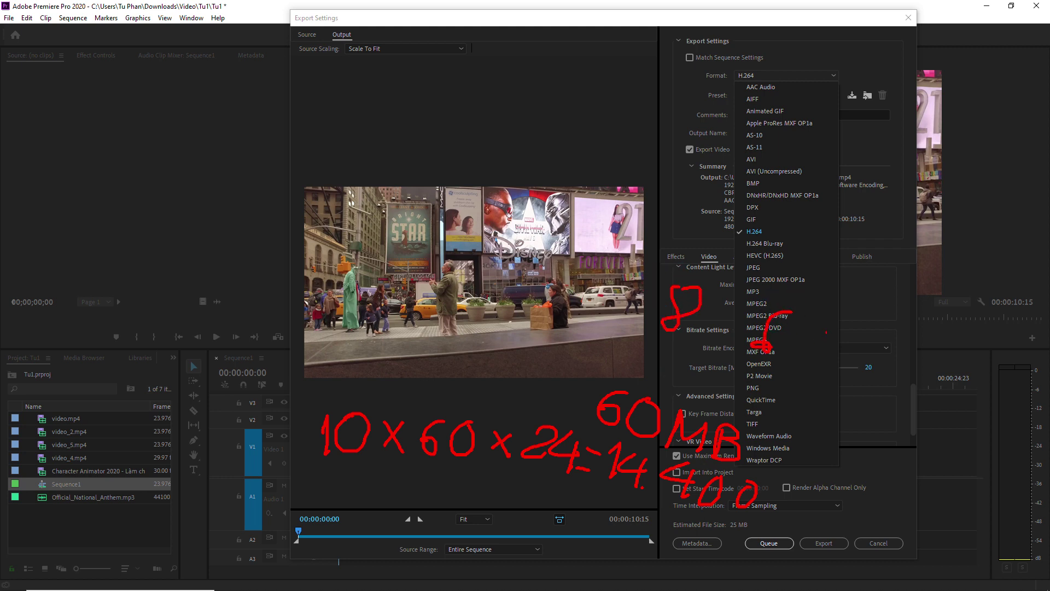
{"action": "mouse_move", "coordinate": [831, 329]}
{"action": "left_mouse_down"}
{"action": "mouse_move", "coordinate": [836, 357]}
{"action": "mouse_move", "coordinate": [818, 377]}
{"action": "left_mouse_up"}
{"action": "left_click", "coordinate": [839, 376]}
{"action": "left_click_drag", "start_coordinate": [891, 365], "coordinate": [891, 367]}
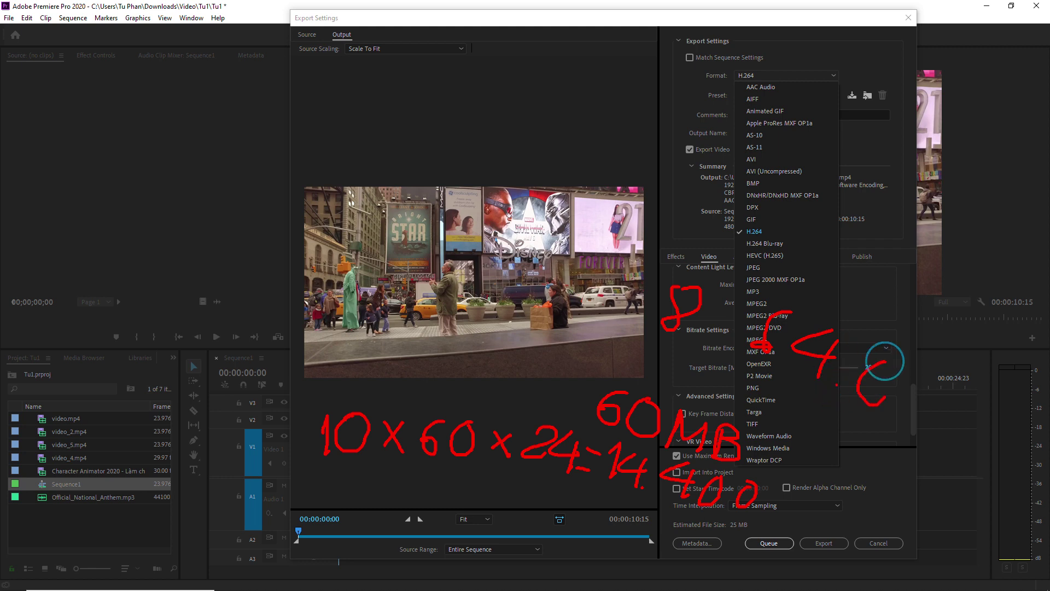
{"action": "mouse_move", "coordinate": [907, 418]}
{"action": "left_mouse_down"}
{"action": "mouse_move", "coordinate": [919, 383]}
{"action": "mouse_move", "coordinate": [912, 419]}
{"action": "mouse_move", "coordinate": [948, 405]}
{"action": "mouse_move", "coordinate": [952, 433]}
{"action": "mouse_move", "coordinate": [956, 404]}
{"action": "left_mouse_up"}
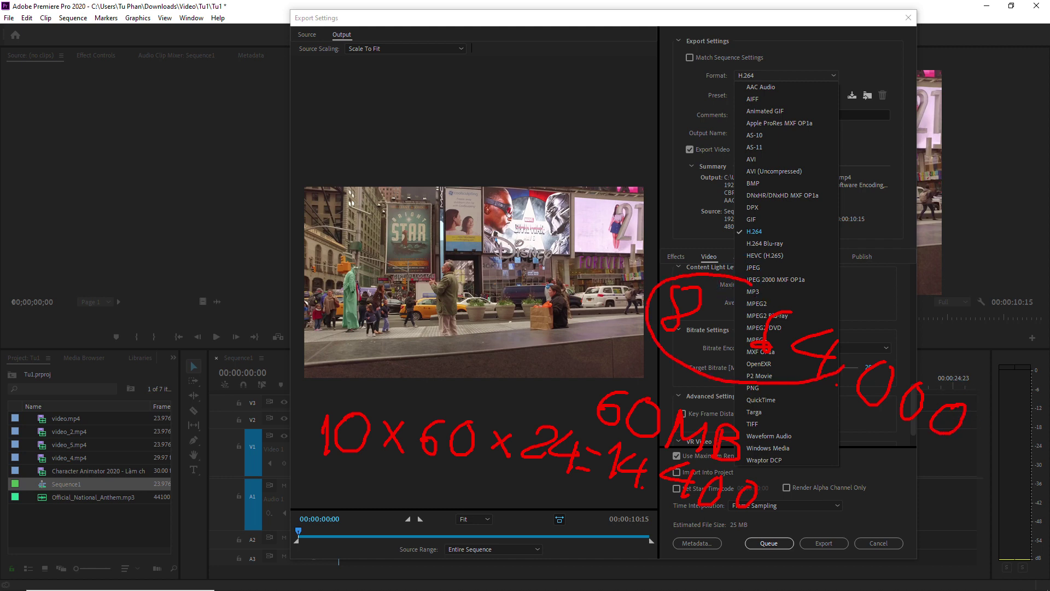
{"action": "mouse_move", "coordinate": [747, 278]}
{"action": "left_mouse_down"}
{"action": "mouse_move", "coordinate": [768, 287]}
{"action": "mouse_move", "coordinate": [724, 294]}
{"action": "left_mouse_up"}
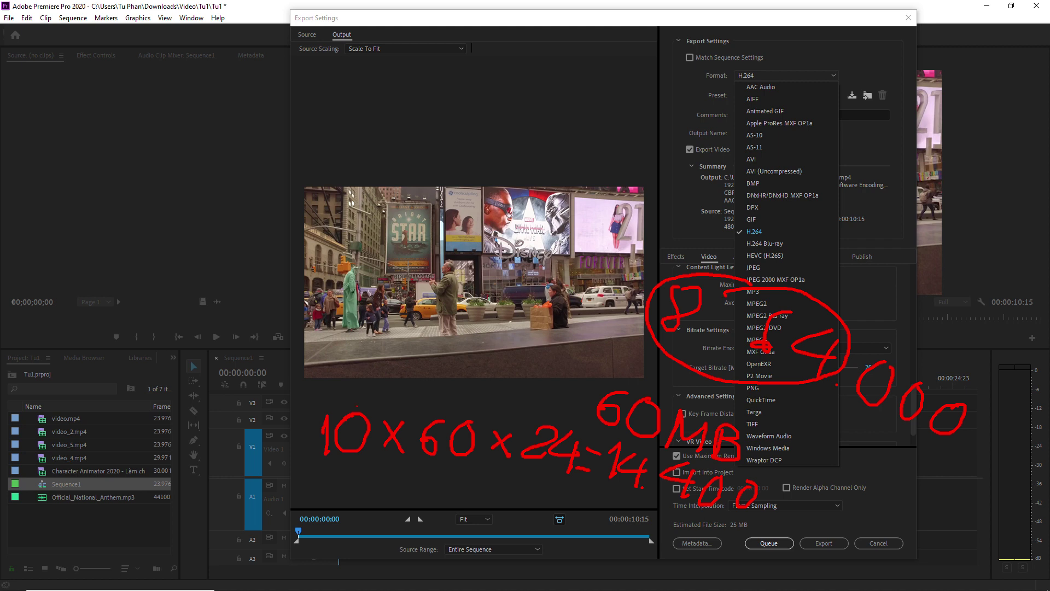
- Circle the handwritten 10, 60 and bitrate notes in green, keeping H.264 as format
{"action": "left_click_drag", "start_coordinate": [343, 389], "coordinate": [333, 390]}
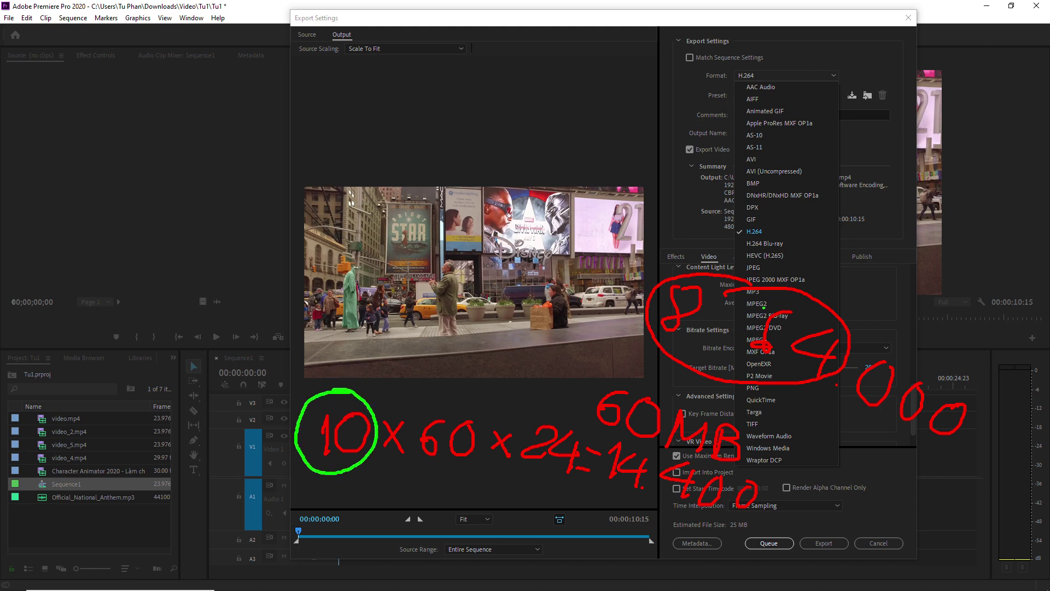
{"action": "left_click_drag", "start_coordinate": [631, 382], "coordinate": [636, 382]}
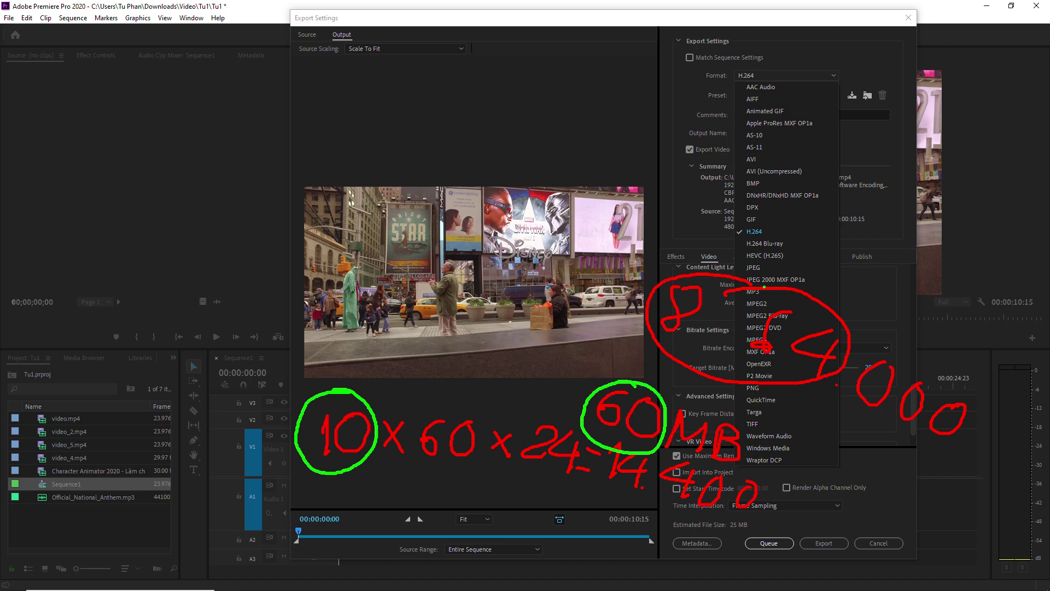
{"action": "mouse_move", "coordinate": [762, 286]}
{"action": "left_mouse_down"}
{"action": "mouse_move", "coordinate": [764, 391]}
{"action": "mouse_move", "coordinate": [711, 282]}
{"action": "left_mouse_up"}
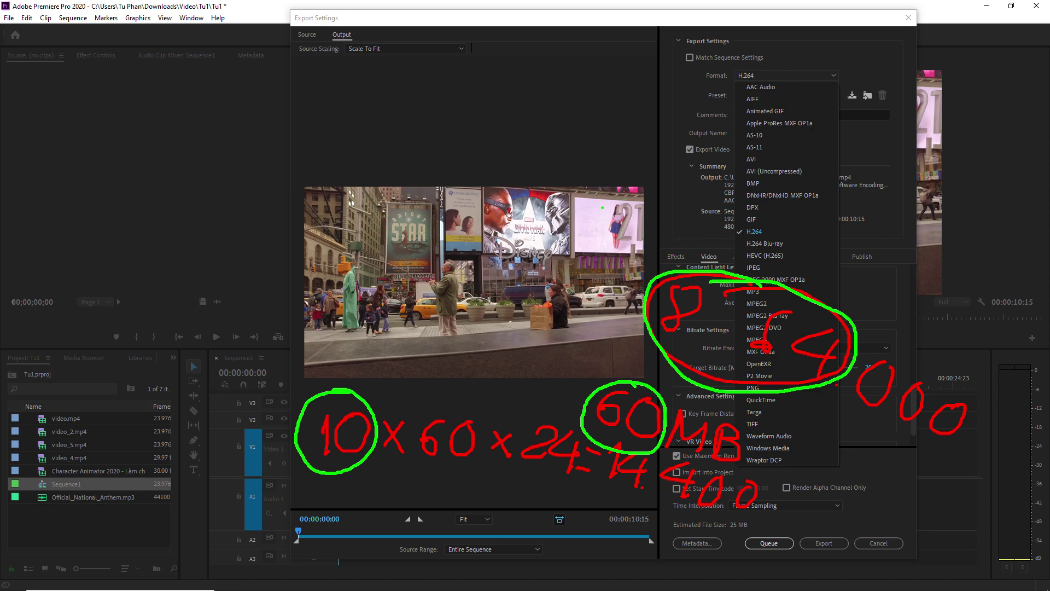
{"action": "left_click_drag", "start_coordinate": [586, 143], "coordinate": [583, 171]}
{"action": "left_click_drag", "start_coordinate": [323, 395], "coordinate": [368, 397]}
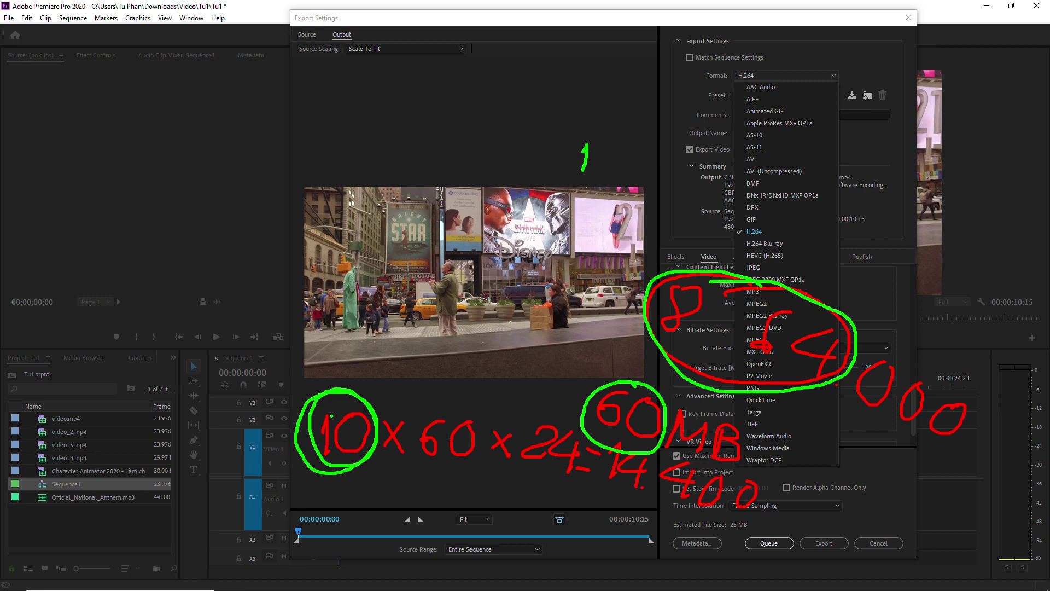
{"action": "left_click", "coordinate": [700, 435]}
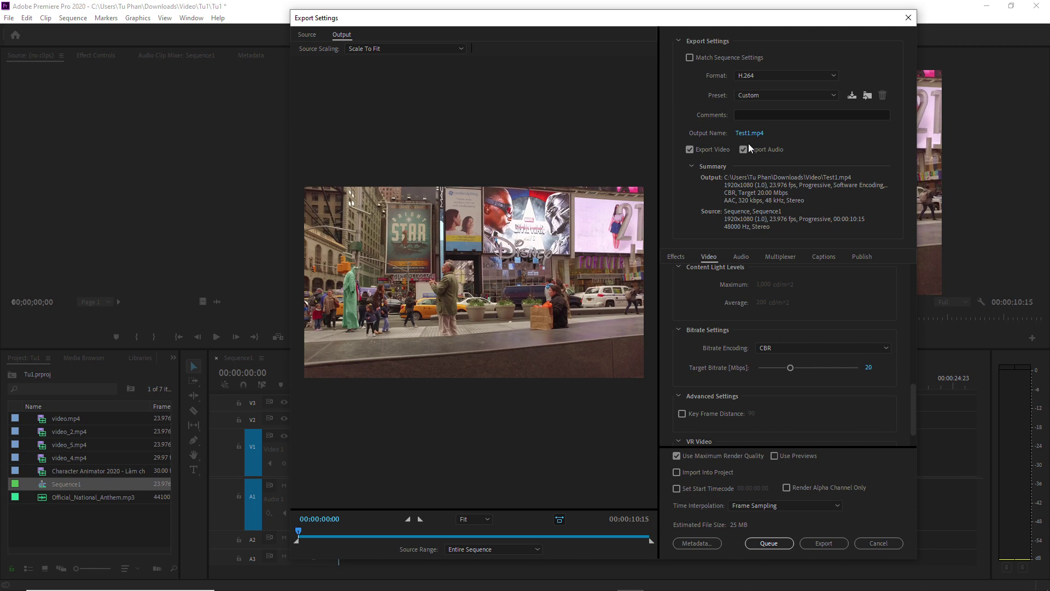
{"action": "left_click", "coordinate": [757, 94]}
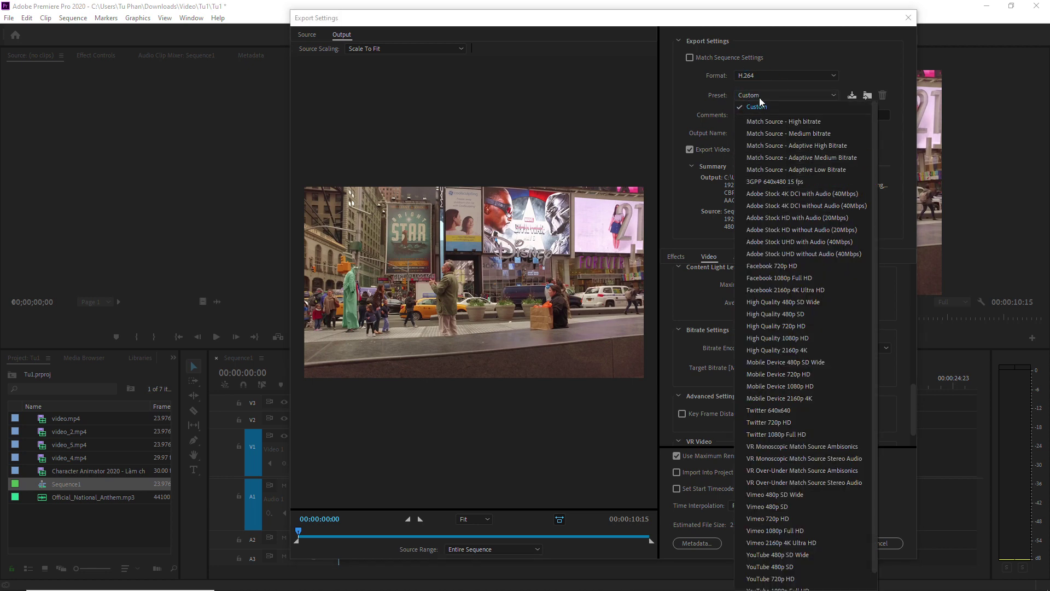
{"action": "left_click", "coordinate": [755, 77]}
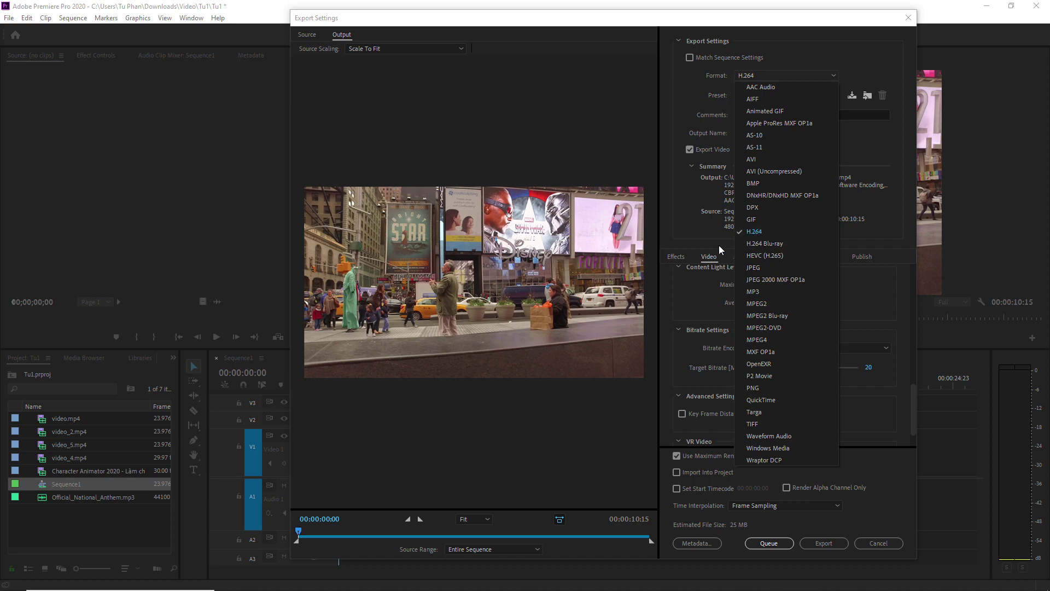
{"action": "left_click", "coordinate": [336, 96]}
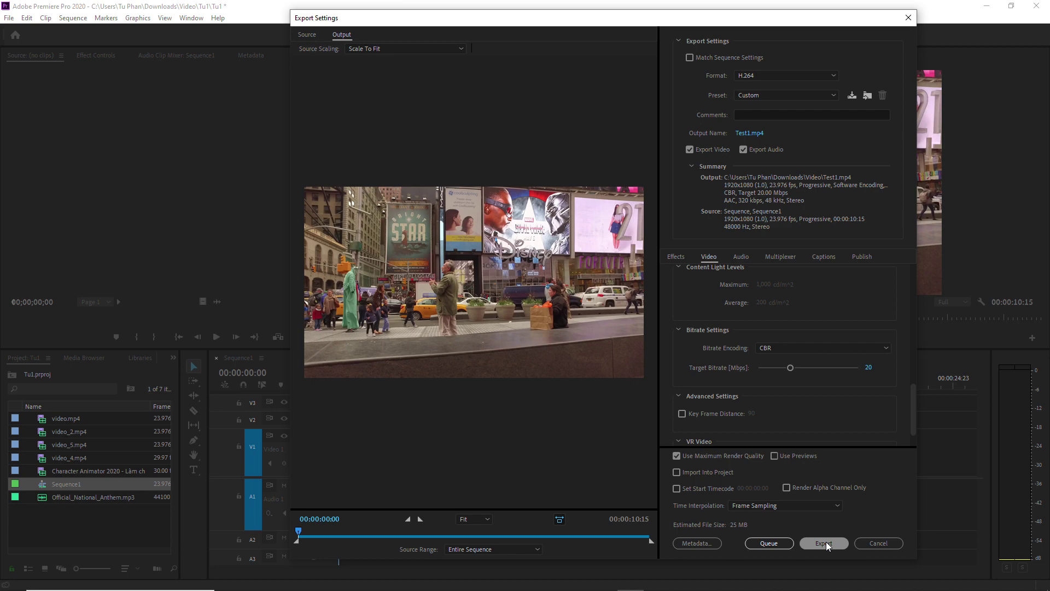
- Queue Sequence1 to Media Encoder and bring Media Encoder to the front
{"action": "left_click", "coordinate": [768, 544]}
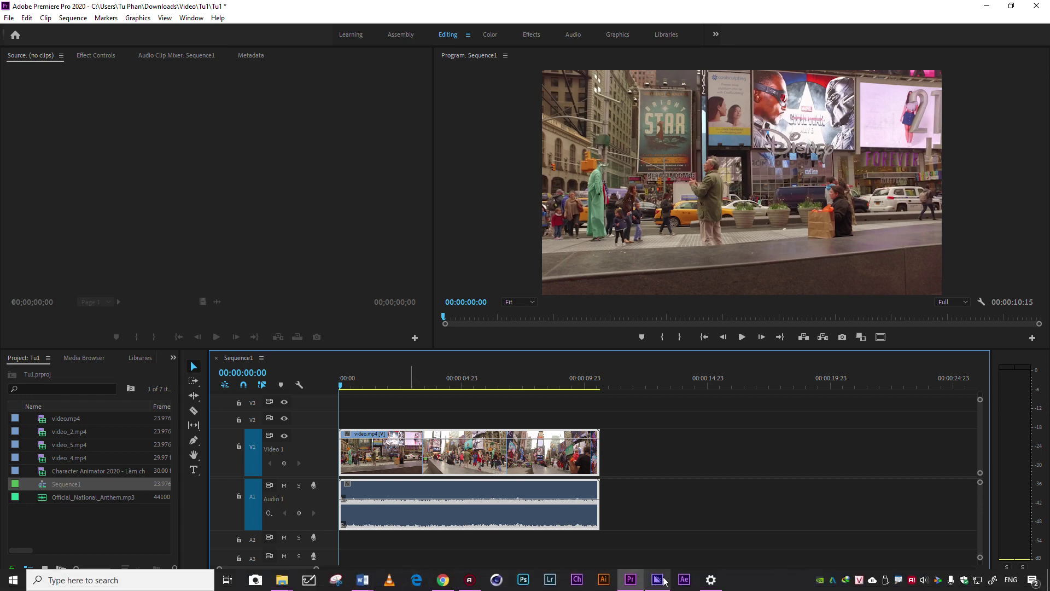
{"action": "left_click", "coordinate": [661, 581]}
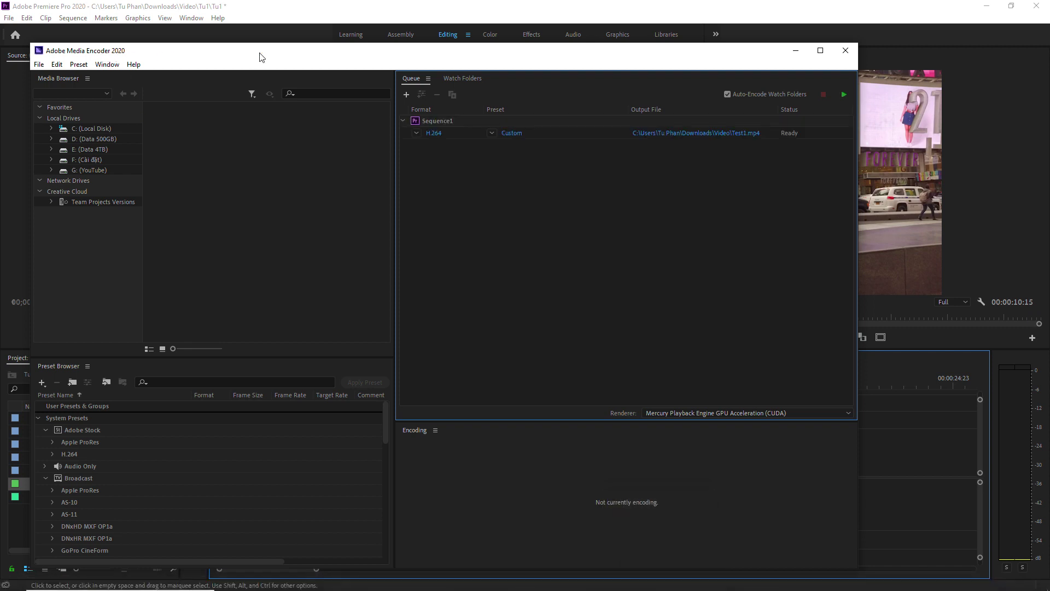
- Nudge the Media Encoder window upward, then minimise it back to Premiere
{"action": "left_click_drag", "start_coordinate": [261, 57], "coordinate": [271, 42]}
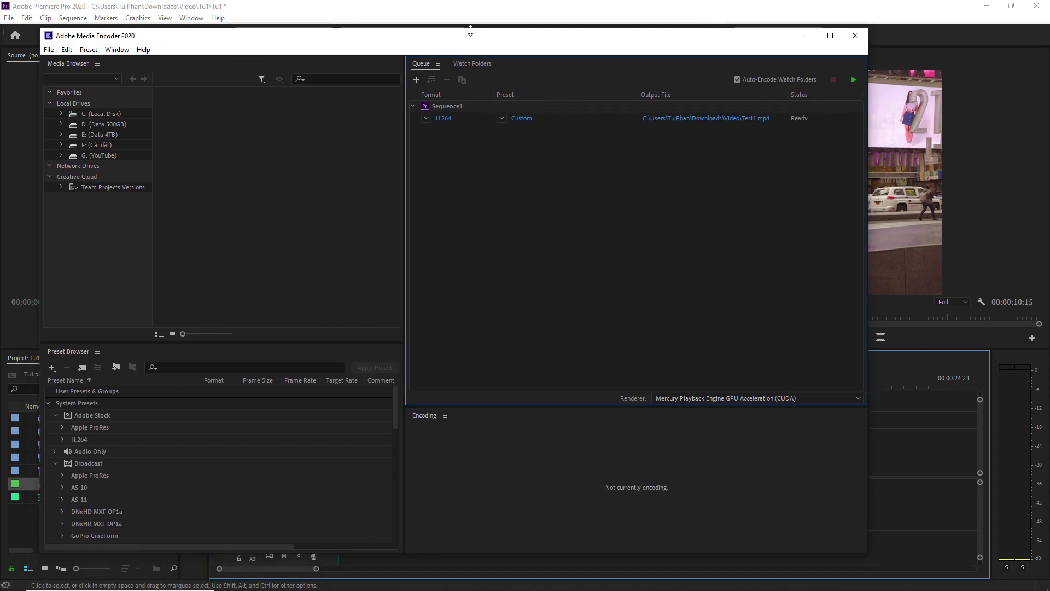
{"action": "left_click_drag", "start_coordinate": [470, 31], "coordinate": [495, 19]}
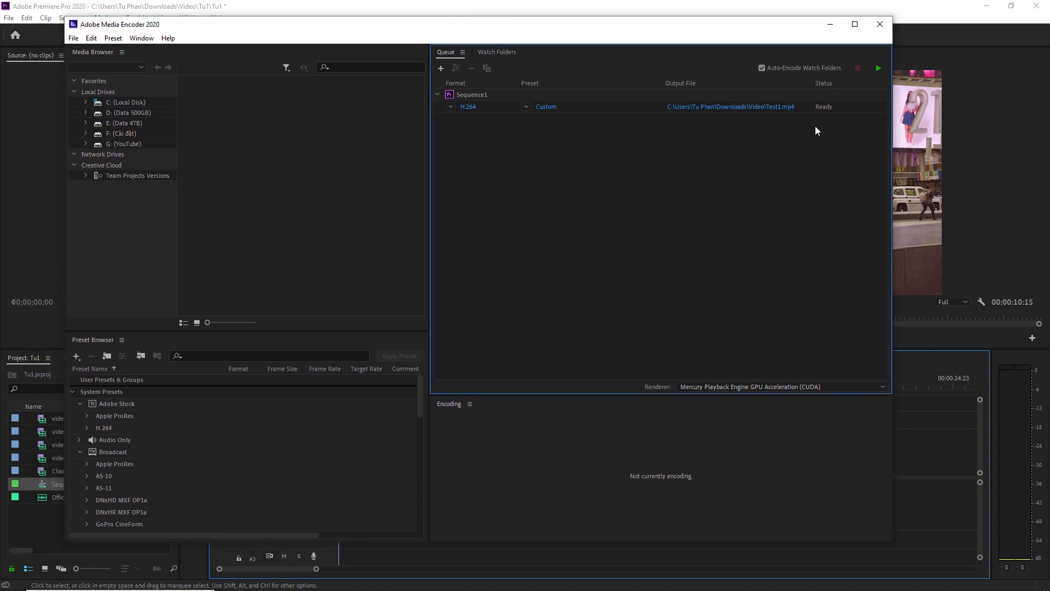
{"action": "left_click", "coordinate": [830, 24]}
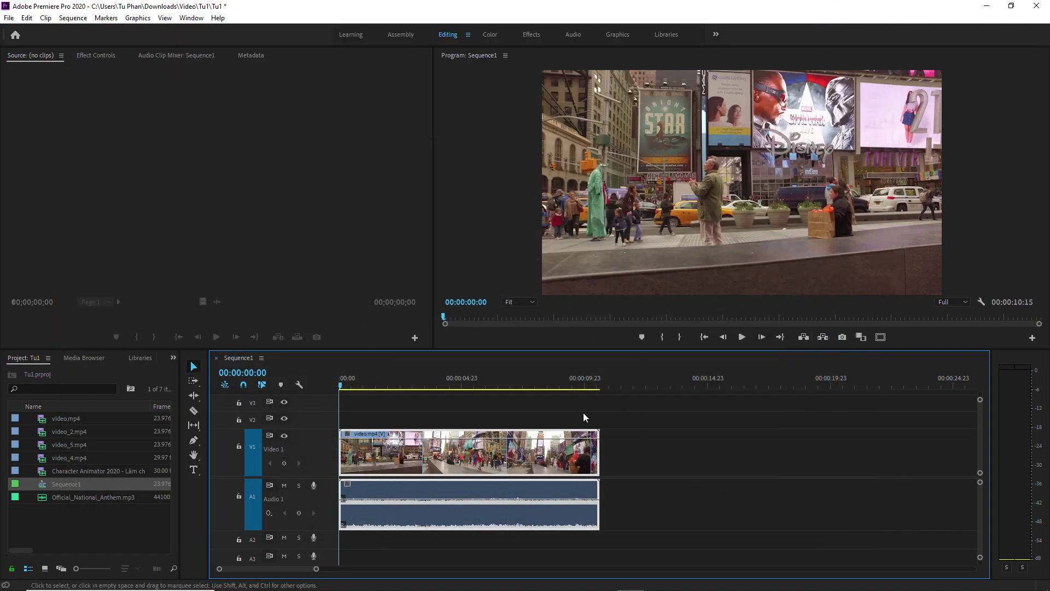
- Reopen Sequence1's export settings with Ctrl+M, then bring Media Encoder forward
{"action": "key", "text": "ctrl+m"}
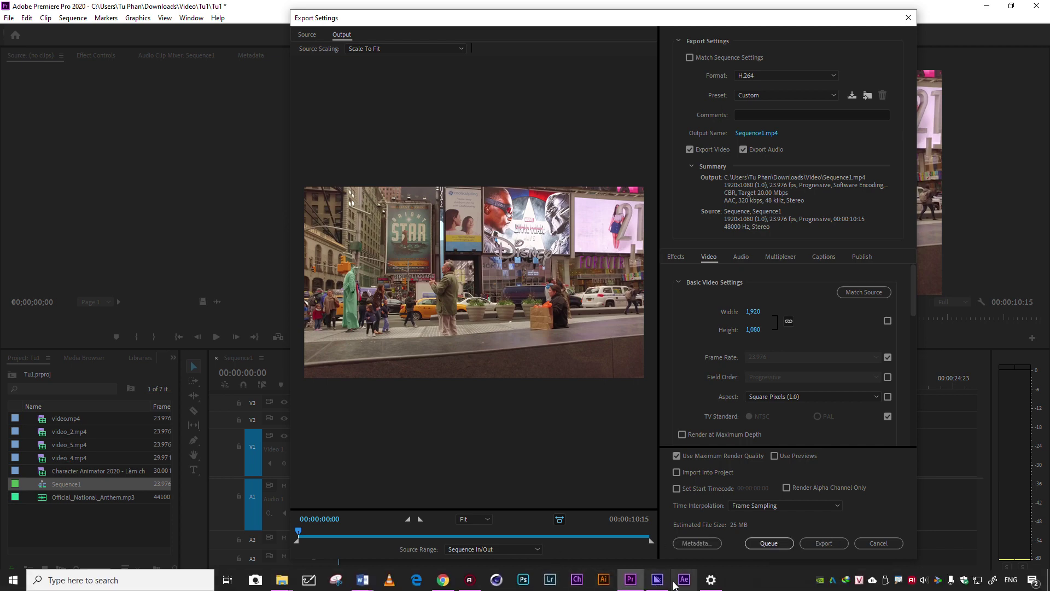
{"action": "left_click", "coordinate": [658, 581]}
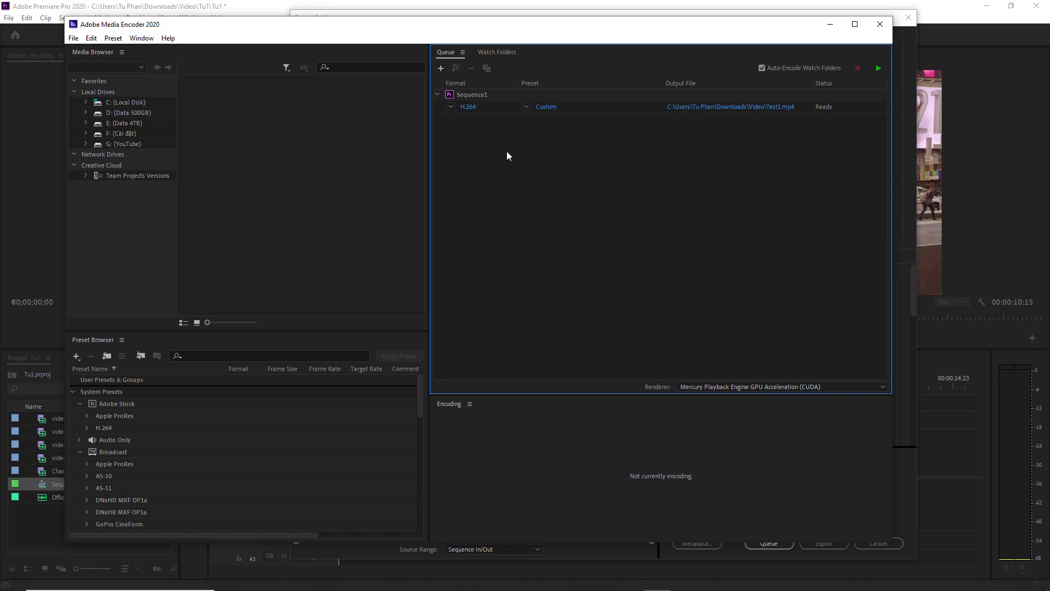
{"action": "mouse_move", "coordinate": [454, 120]}
{"action": "left_mouse_down"}
{"action": "mouse_move", "coordinate": [508, 120]}
{"action": "mouse_move", "coordinate": [500, 133]}
{"action": "mouse_move", "coordinate": [448, 147]}
{"action": "mouse_move", "coordinate": [461, 162]}
{"action": "mouse_move", "coordinate": [503, 161]}
{"action": "mouse_move", "coordinate": [488, 177]}
{"action": "mouse_move", "coordinate": [503, 193]}
{"action": "mouse_move", "coordinate": [495, 226]}
{"action": "left_mouse_up"}
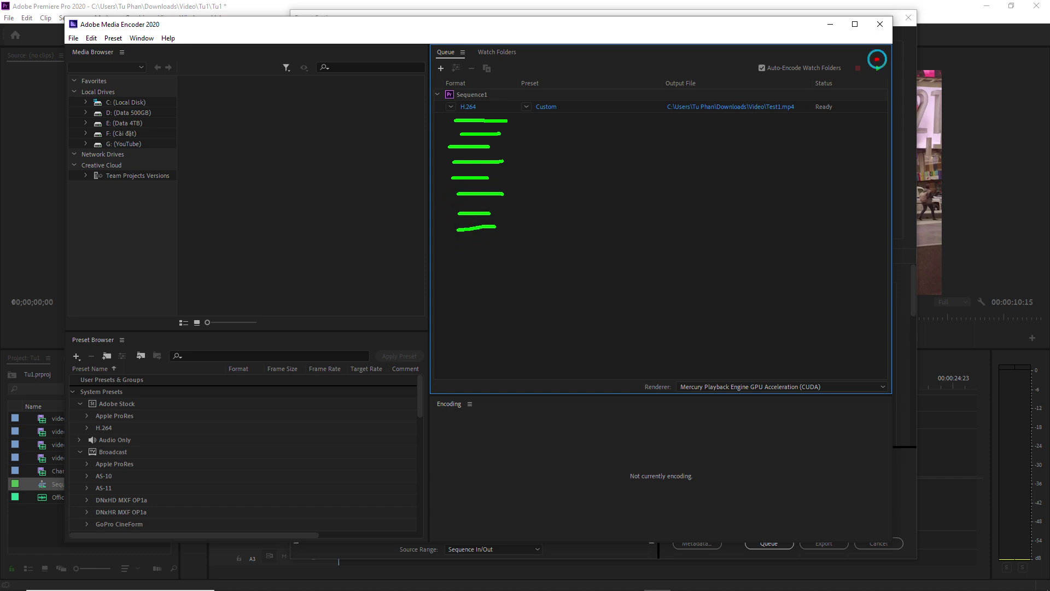
{"action": "mouse_move", "coordinate": [877, 58]}
{"action": "left_mouse_down"}
{"action": "mouse_move", "coordinate": [874, 87]}
{"action": "mouse_move", "coordinate": [880, 59]}
{"action": "left_mouse_up"}
{"action": "mouse_move", "coordinate": [516, 98]}
{"action": "left_mouse_down"}
{"action": "mouse_move", "coordinate": [513, 223]}
{"action": "mouse_move", "coordinate": [526, 213]}
{"action": "left_mouse_up"}
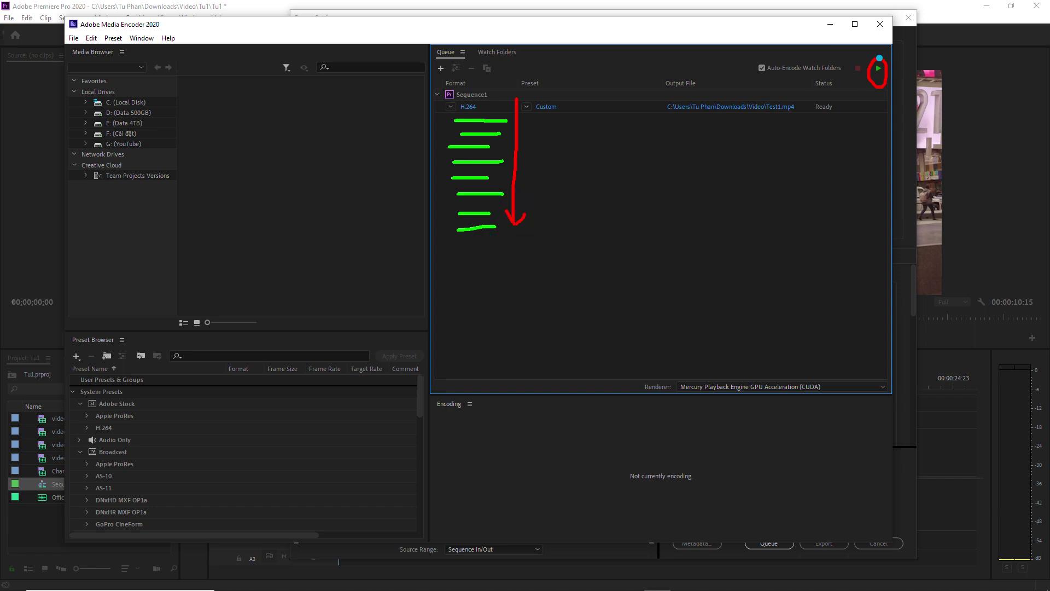
{"action": "left_click_drag", "start_coordinate": [880, 58], "coordinate": [880, 79]}
{"action": "mouse_move", "coordinate": [440, 113]}
{"action": "left_mouse_down"}
{"action": "mouse_move", "coordinate": [450, 139]}
{"action": "mouse_move", "coordinate": [438, 162]}
{"action": "left_mouse_up"}
{"action": "left_click", "coordinate": [442, 170]}
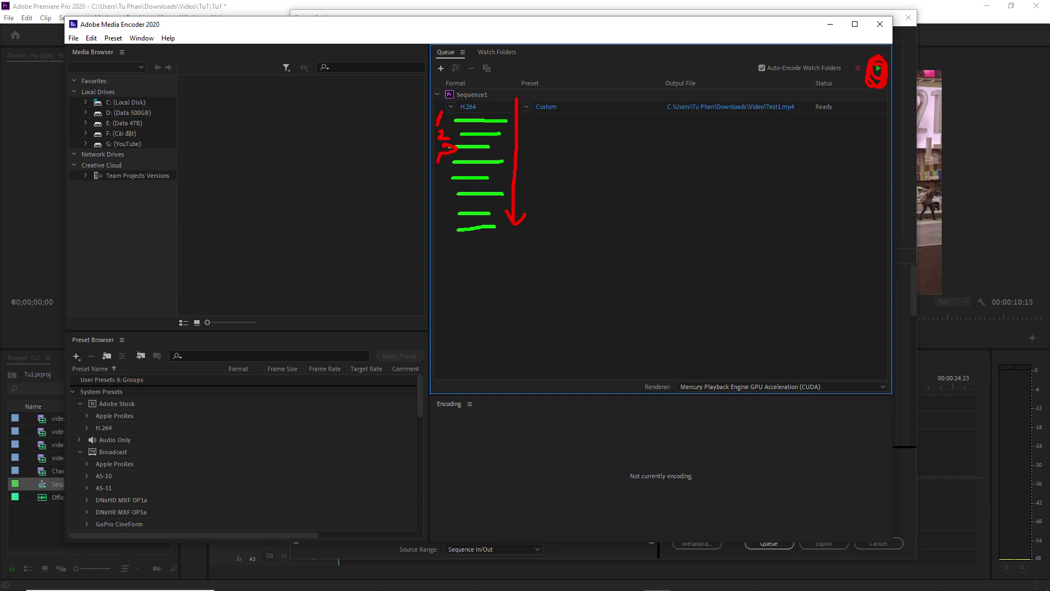
{"action": "left_click_drag", "start_coordinate": [503, 221], "coordinate": [509, 219]}
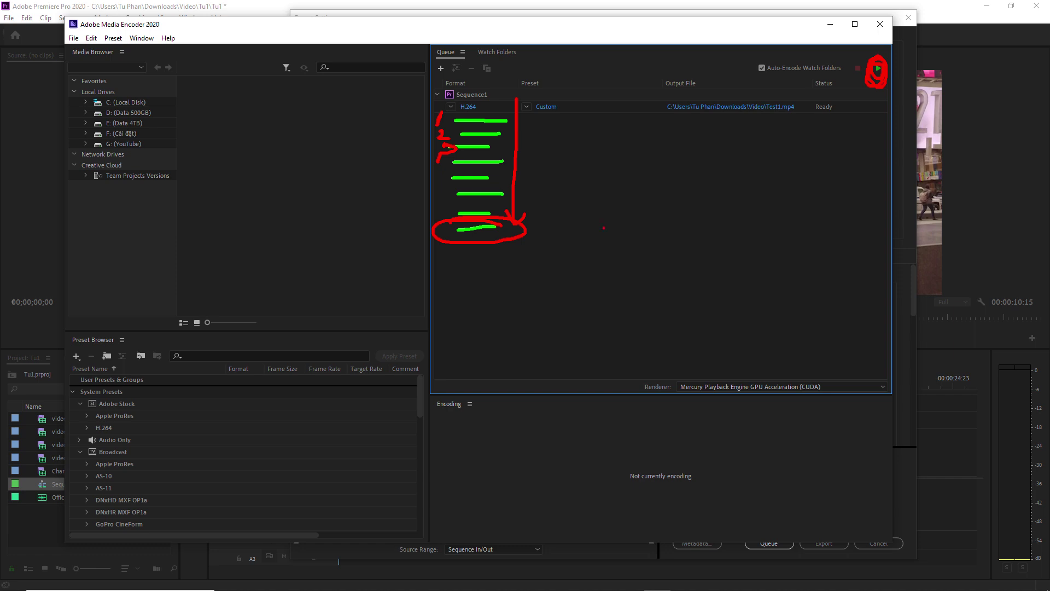
- Search 'sle' from the Start menu and open Power & sleep settings
{"action": "mouse_move", "coordinate": [85, 587]}
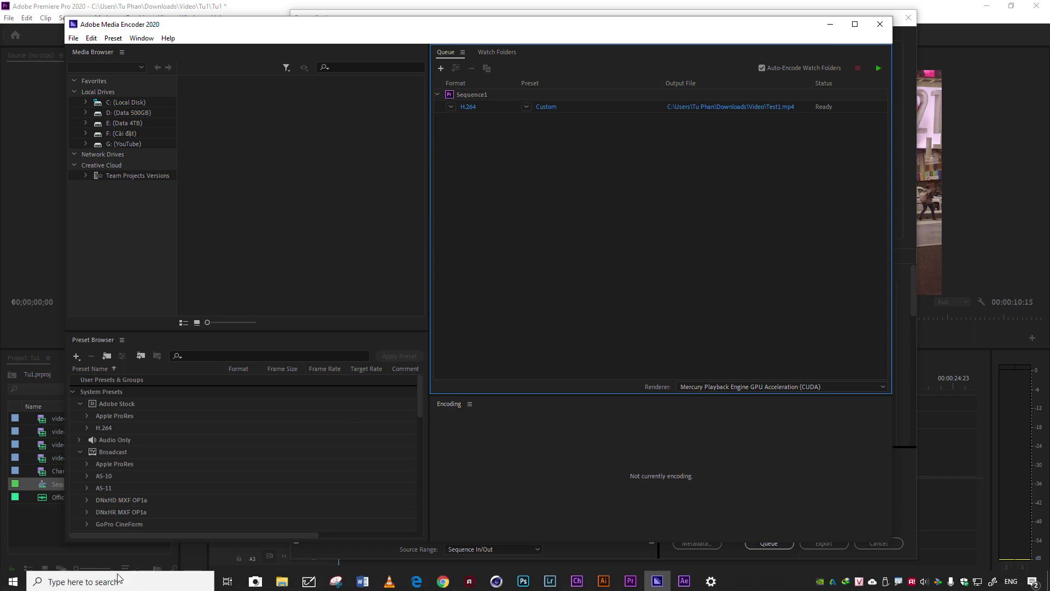
{"action": "key", "text": "super"}
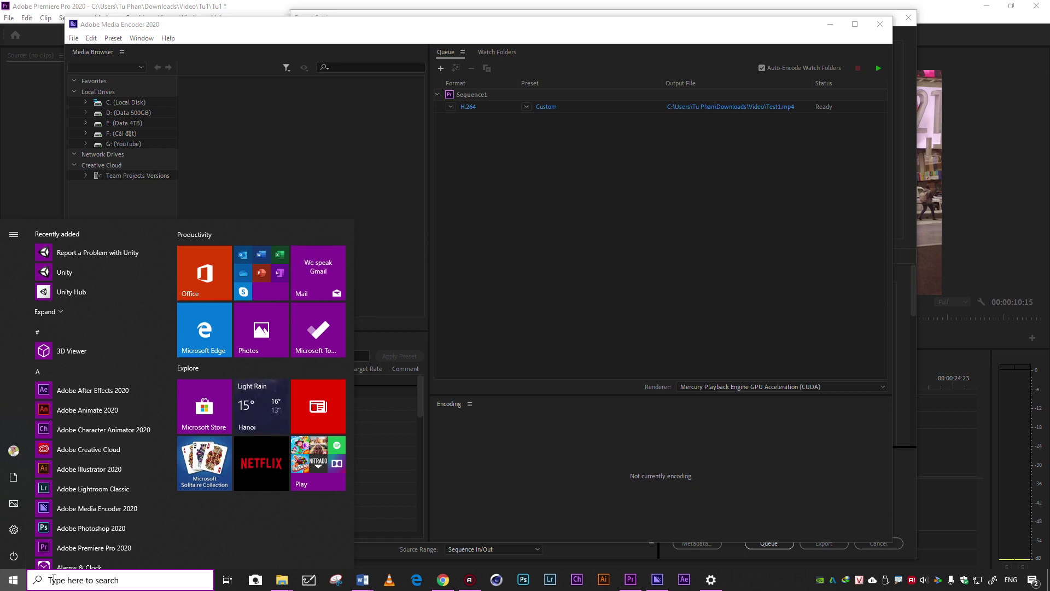
{"action": "type", "text": "sl"}
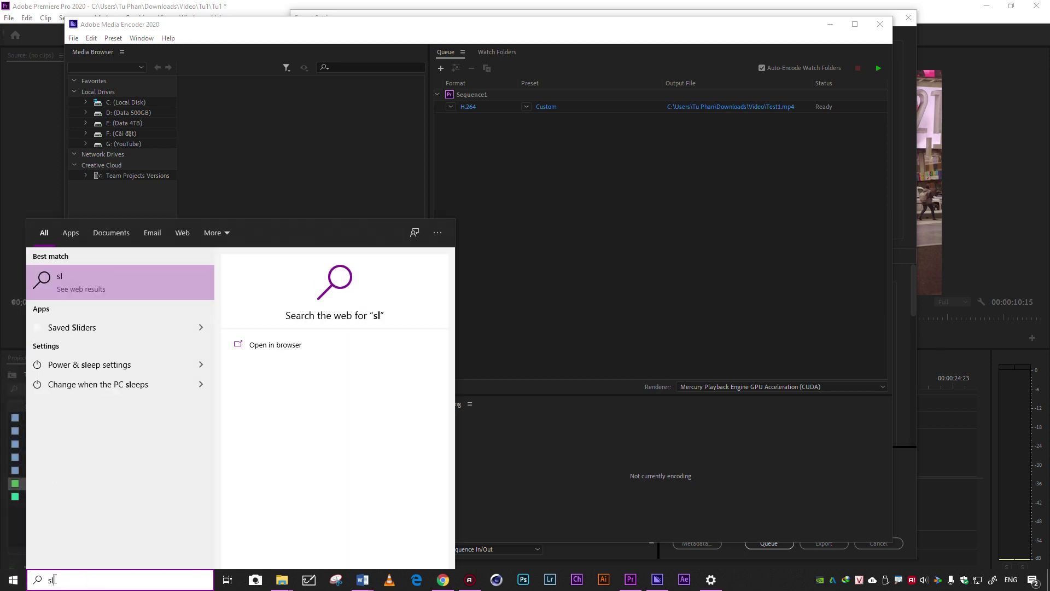
{"action": "type", "text": "e"}
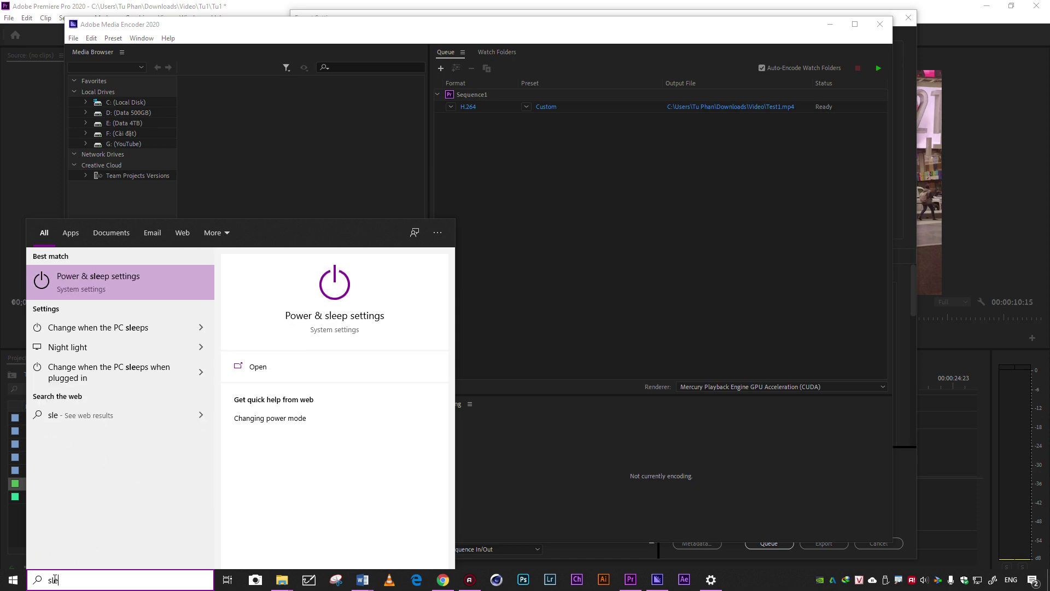
{"action": "left_click", "coordinate": [127, 279]}
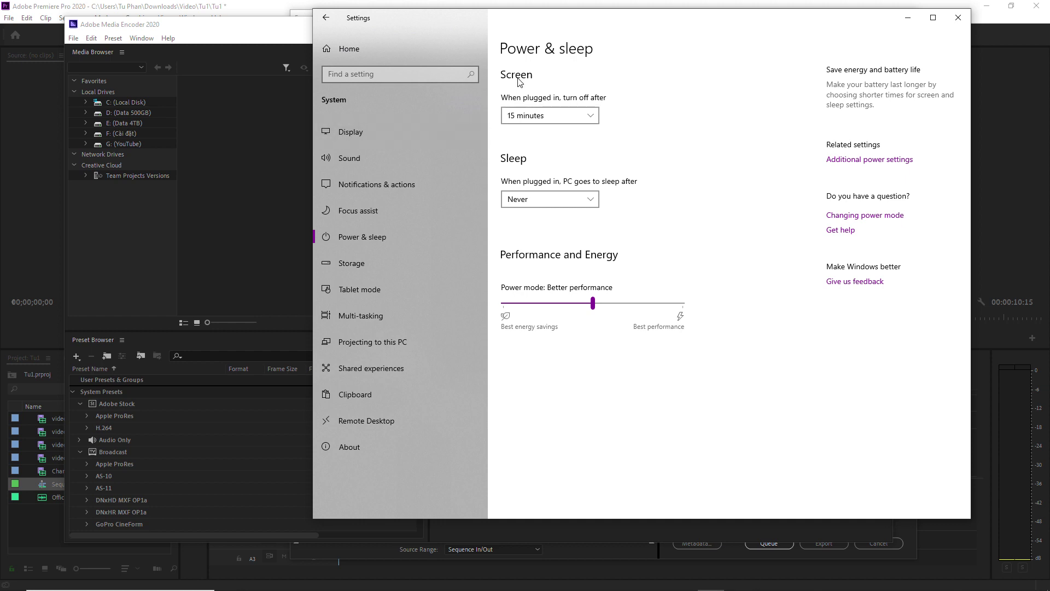
- Review the screen-off options, keep Sleep at Never, and minimise the Settings window
{"action": "left_click", "coordinate": [522, 116]}
{"action": "left_click", "coordinate": [522, 118]}
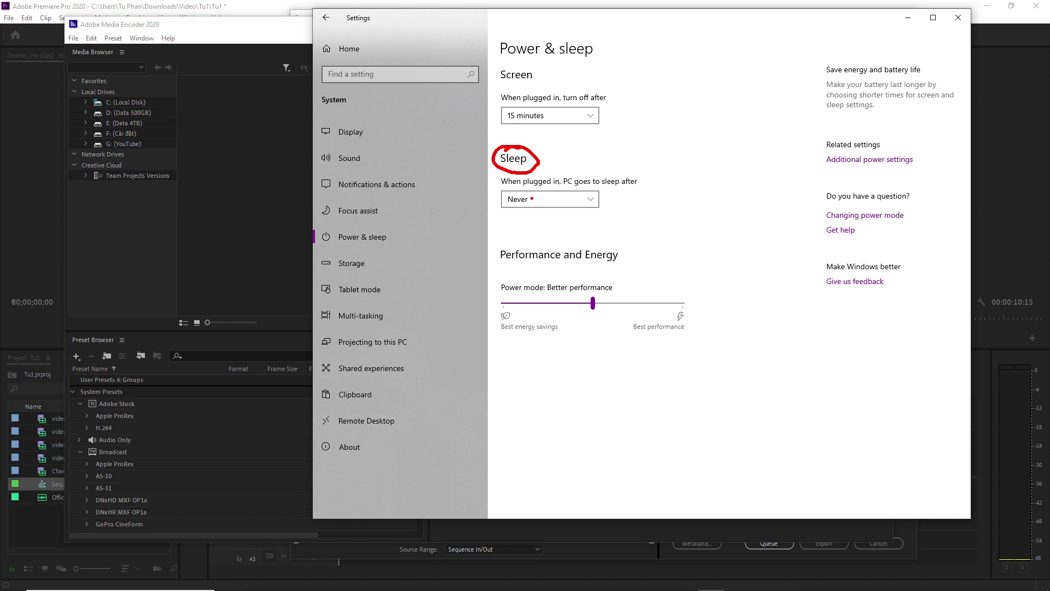
{"action": "left_click_drag", "start_coordinate": [532, 198], "coordinate": [539, 203]}
{"action": "key", "text": "Escape"}
{"action": "left_click", "coordinate": [563, 200]}
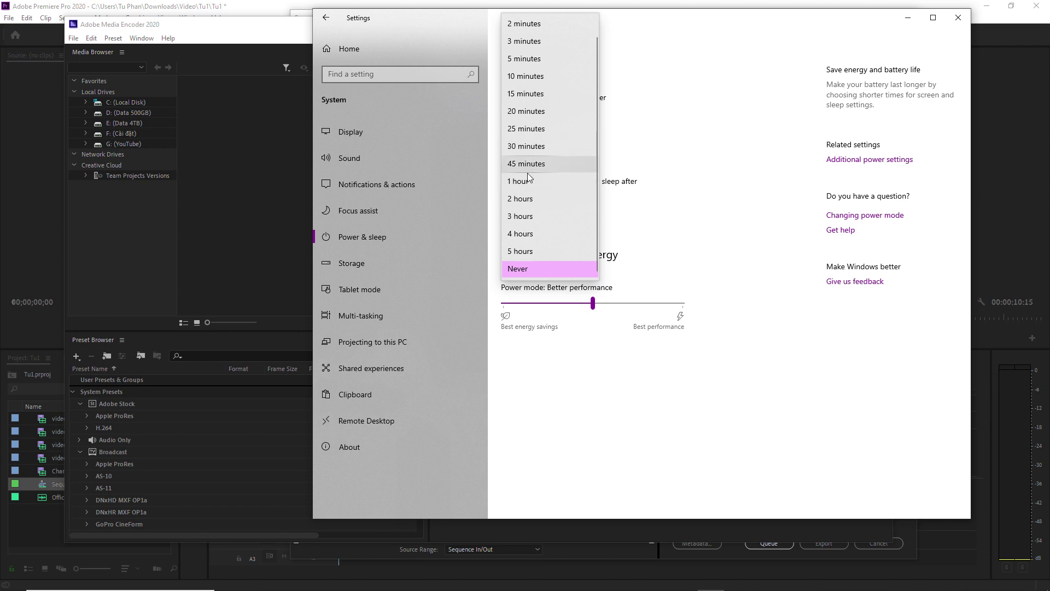
{"action": "left_click", "coordinate": [662, 182]}
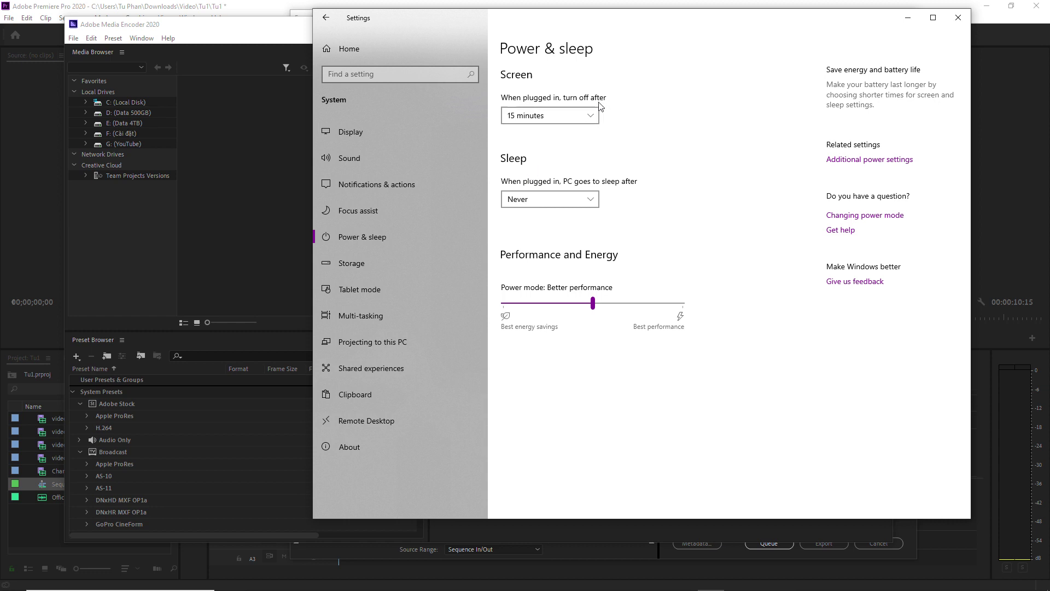
{"action": "left_click_drag", "start_coordinate": [614, 21], "coordinate": [589, 31]}
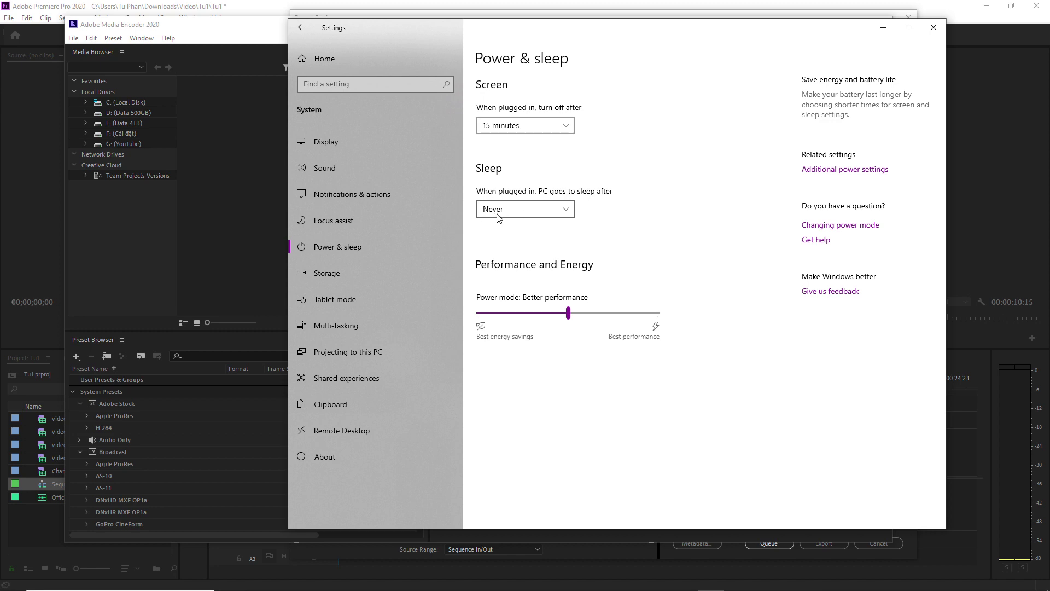
{"action": "left_click", "coordinate": [881, 28]}
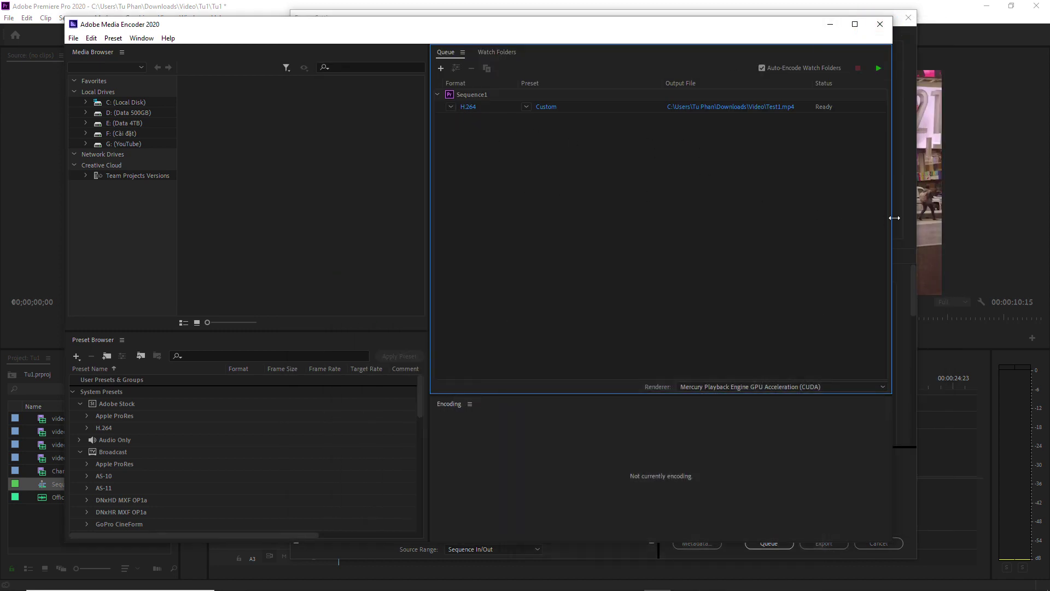
- Close Export Settings without exporting and clear the clips from Sequence1's timeline
{"action": "left_click", "coordinate": [948, 336]}
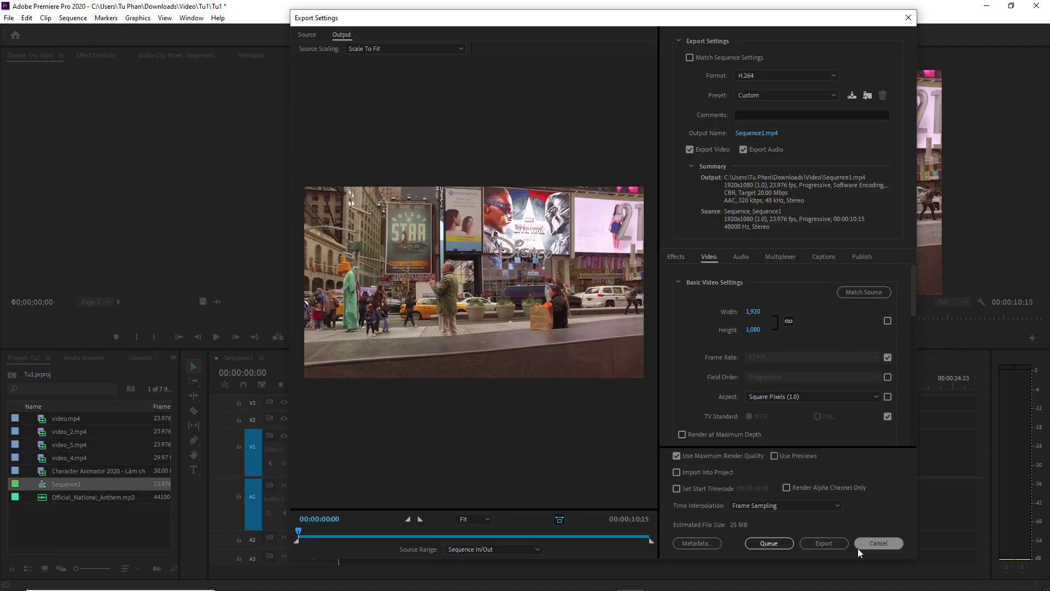
{"action": "left_click", "coordinate": [874, 543]}
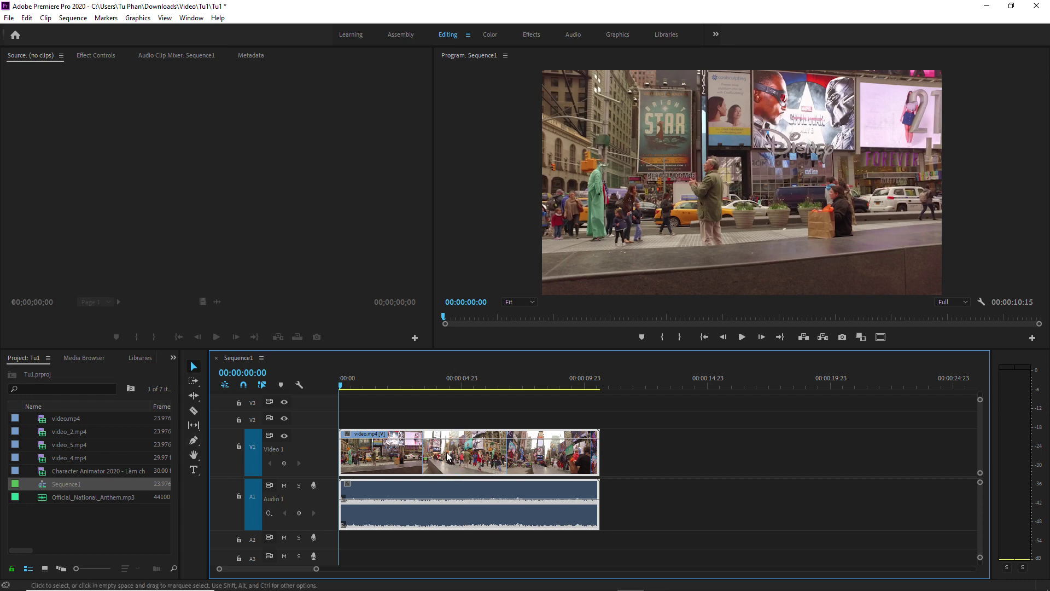
{"action": "key", "text": "ctrl+z"}
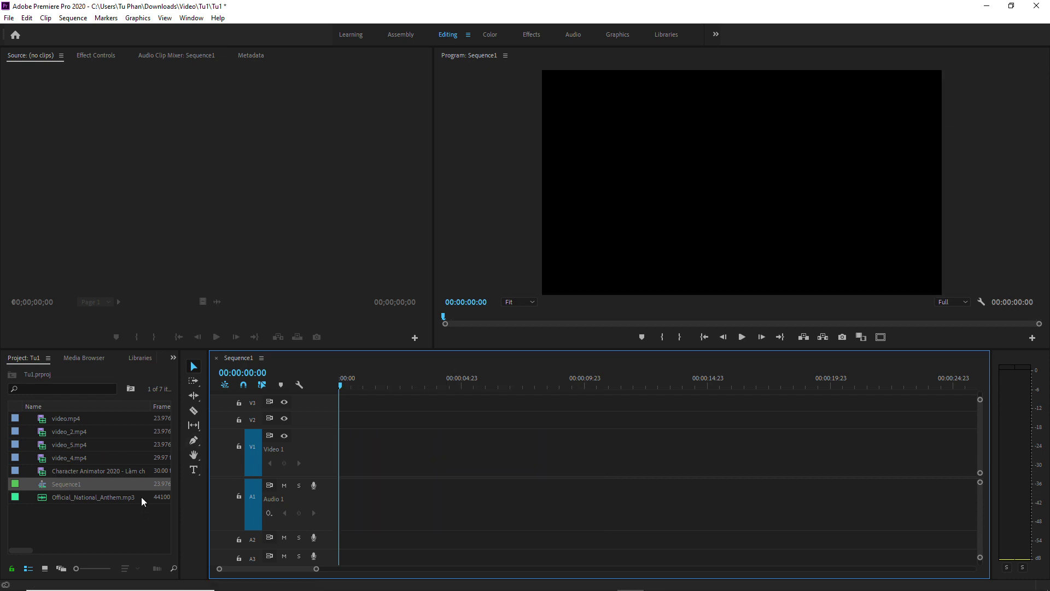
- Create a new sequence named Sequence 02 from the DV-PAL Standard 48kHz preset
{"action": "left_click", "coordinate": [9, 17]}
{"action": "mouse_move", "coordinate": [26, 30]}
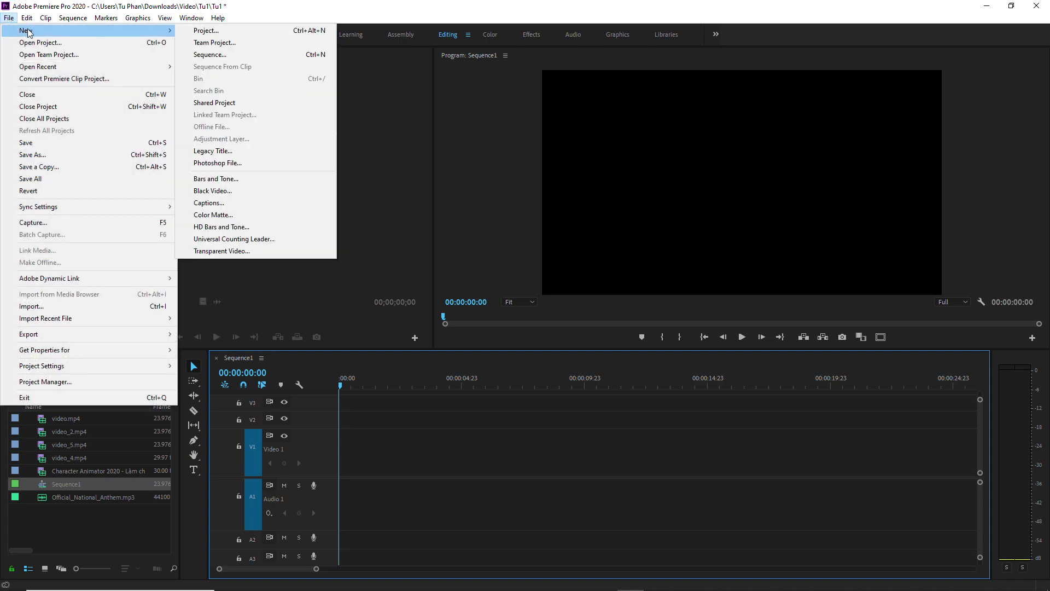
{"action": "left_click", "coordinate": [207, 54]}
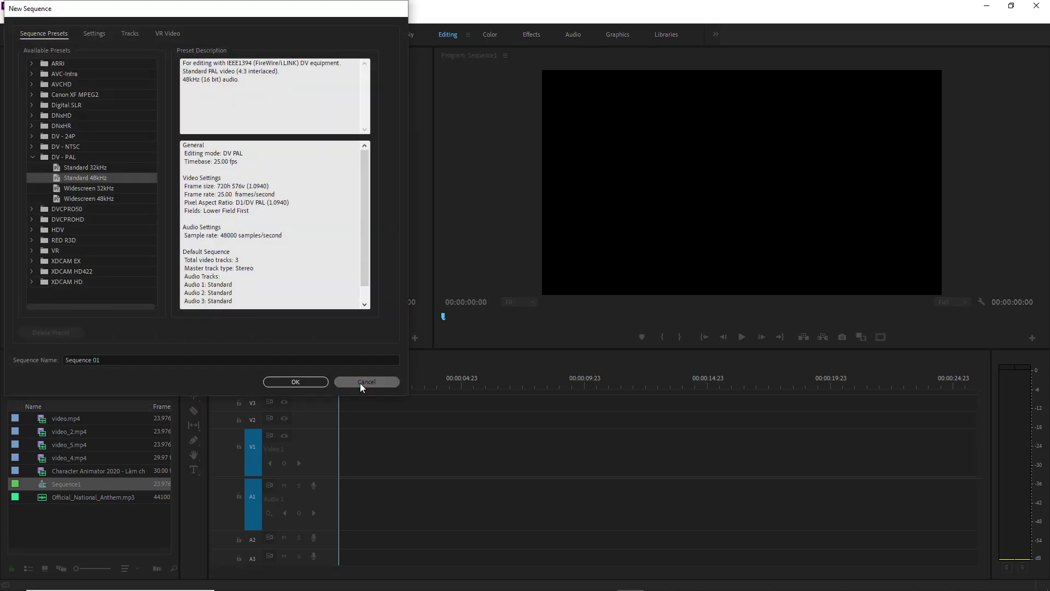
{"action": "left_click", "coordinate": [360, 381]}
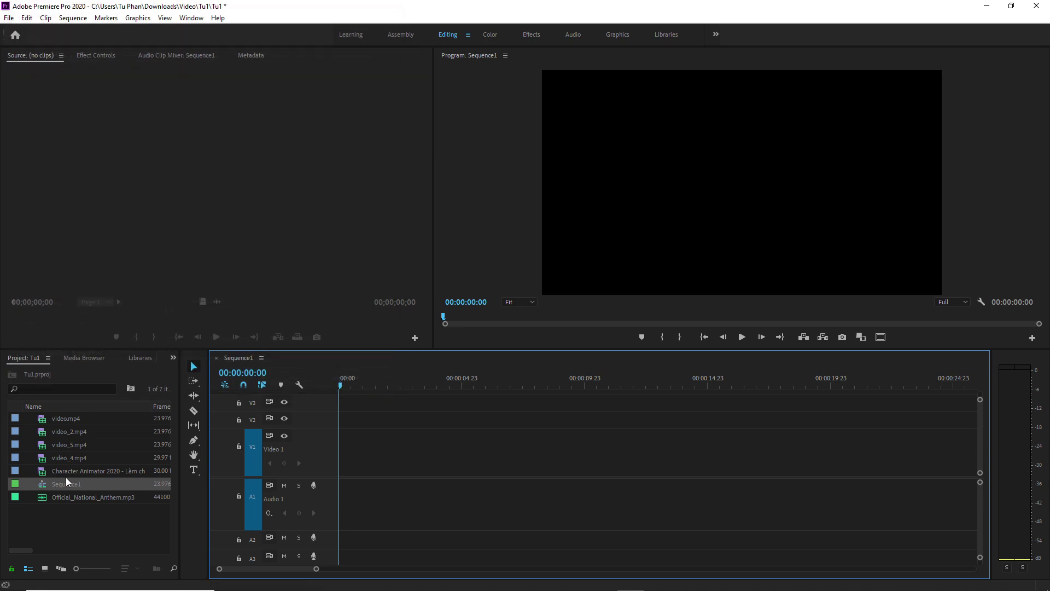
{"action": "left_click", "coordinate": [9, 17]}
{"action": "mouse_move", "coordinate": [26, 17]}
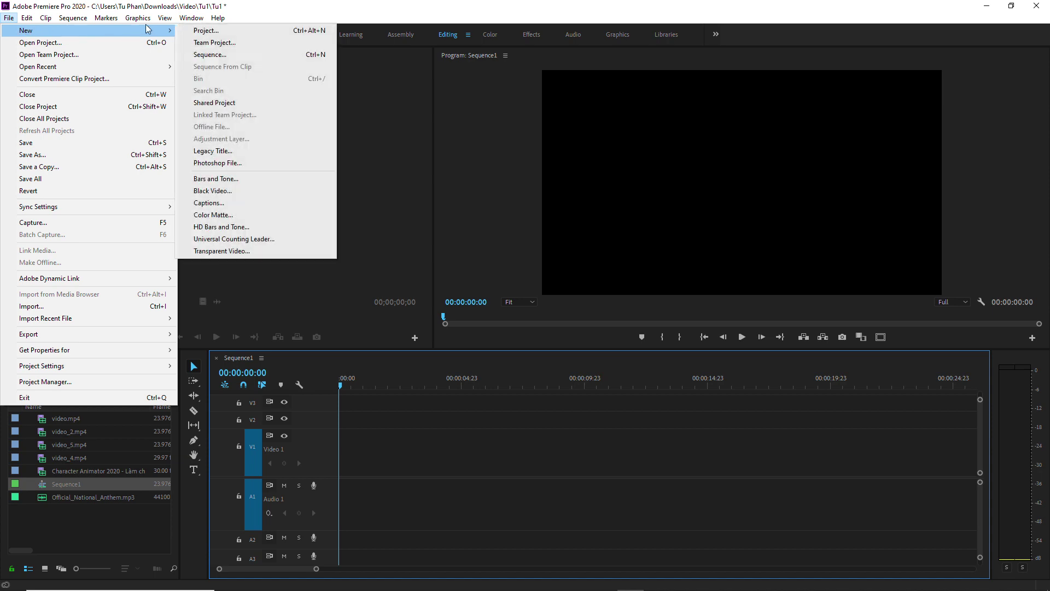
{"action": "left_click", "coordinate": [208, 56]}
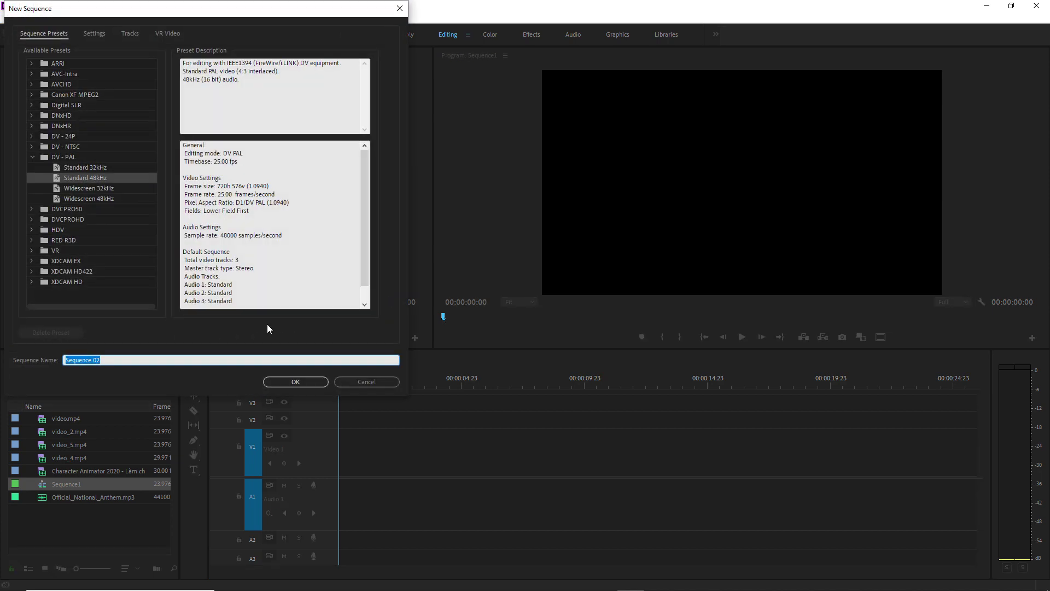
{"action": "left_click", "coordinate": [280, 383]}
- Add video_3.mp4 to Sequence 02, match its settings, and queue it as H.264 High bitrate
{"action": "left_click", "coordinate": [75, 459]}
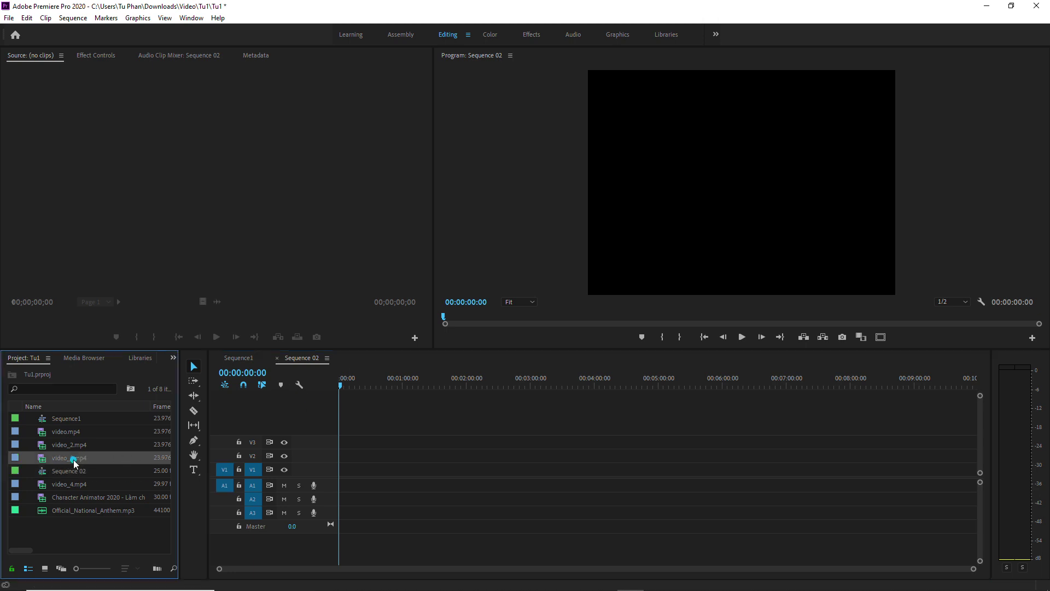
{"action": "left_click_drag", "start_coordinate": [74, 462], "coordinate": [345, 465]}
{"action": "left_click", "coordinate": [534, 325]}
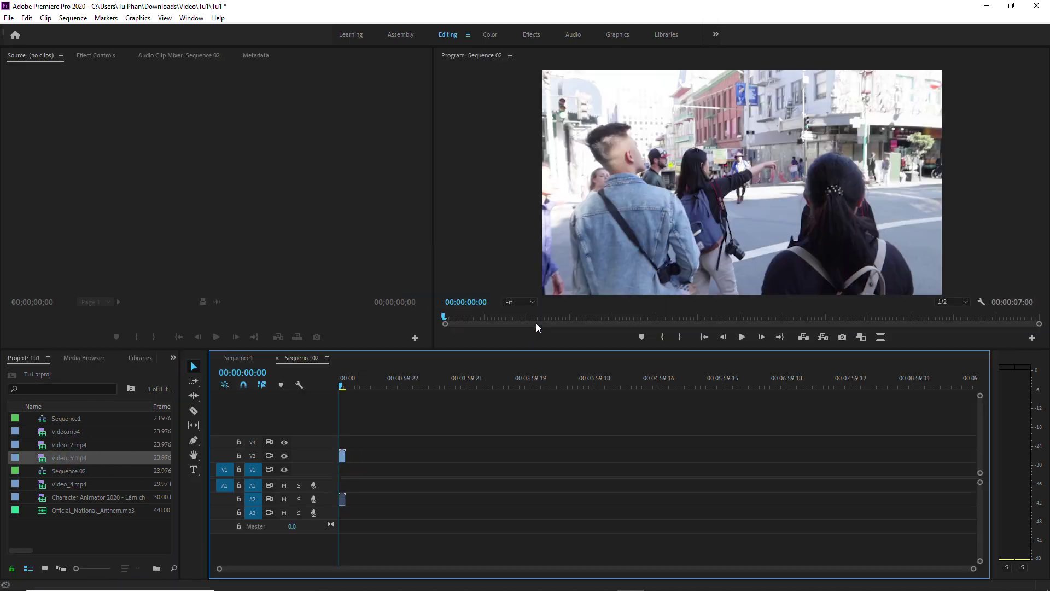
{"action": "key", "text": "ctrl+m"}
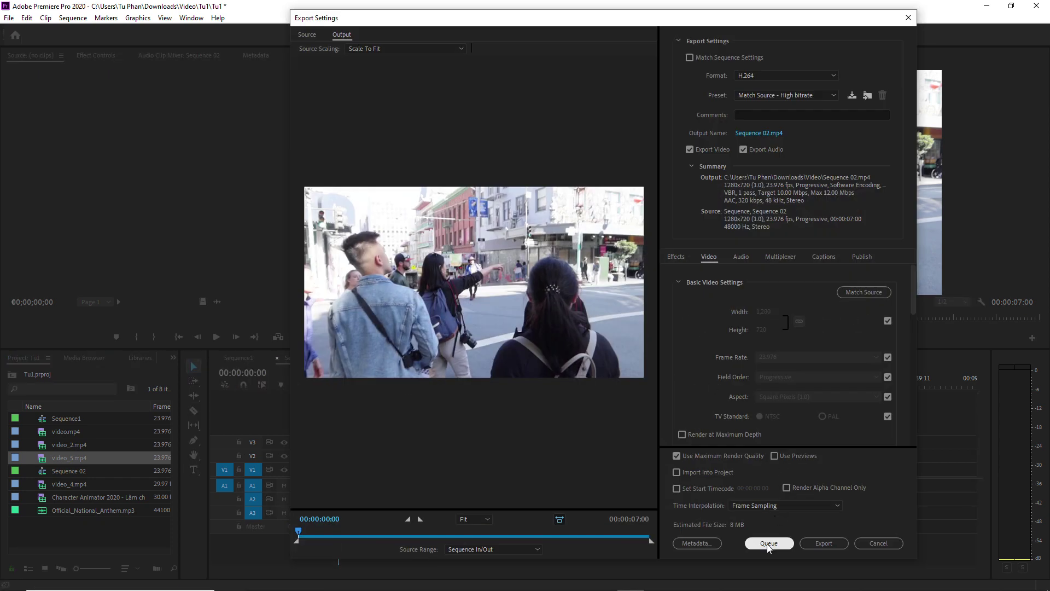
{"action": "left_click", "coordinate": [768, 543]}
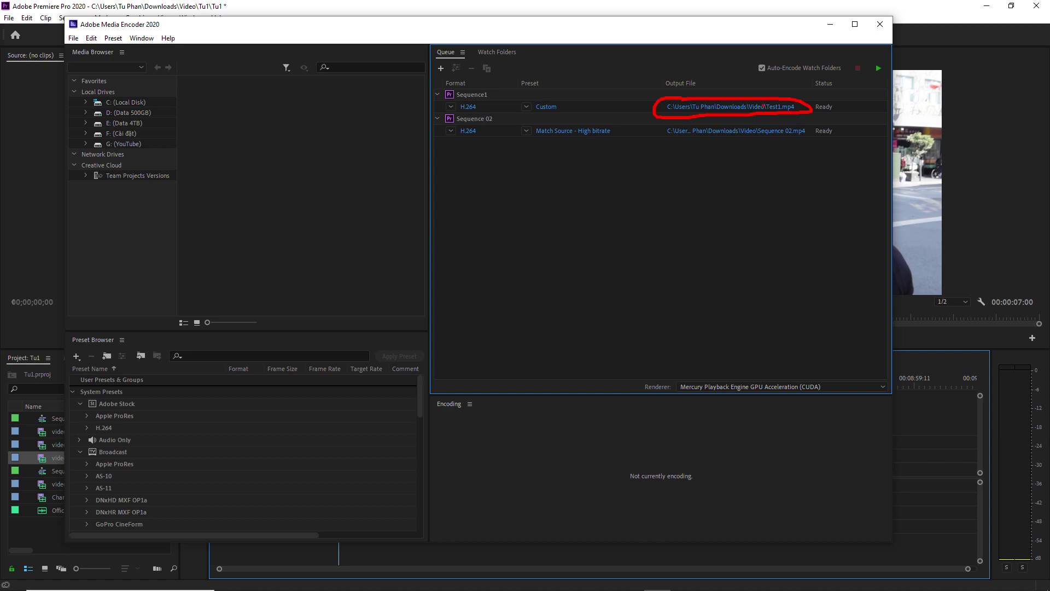
- Confirm Sequence1's output path, saving it as Test1.mp4 in the Video folder
{"action": "left_click", "coordinate": [757, 105]}
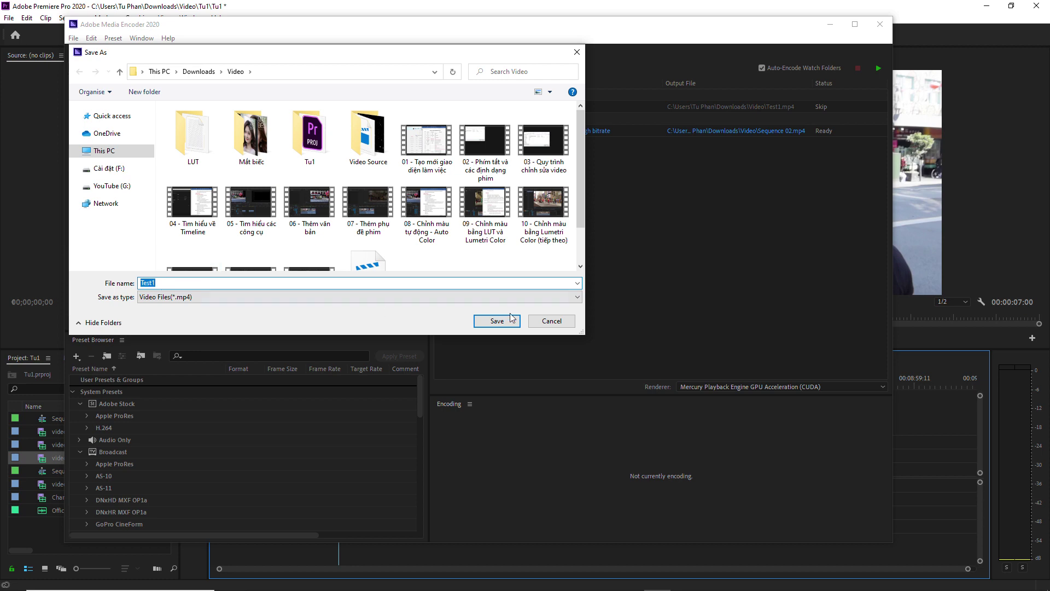
{"action": "left_click", "coordinate": [550, 322]}
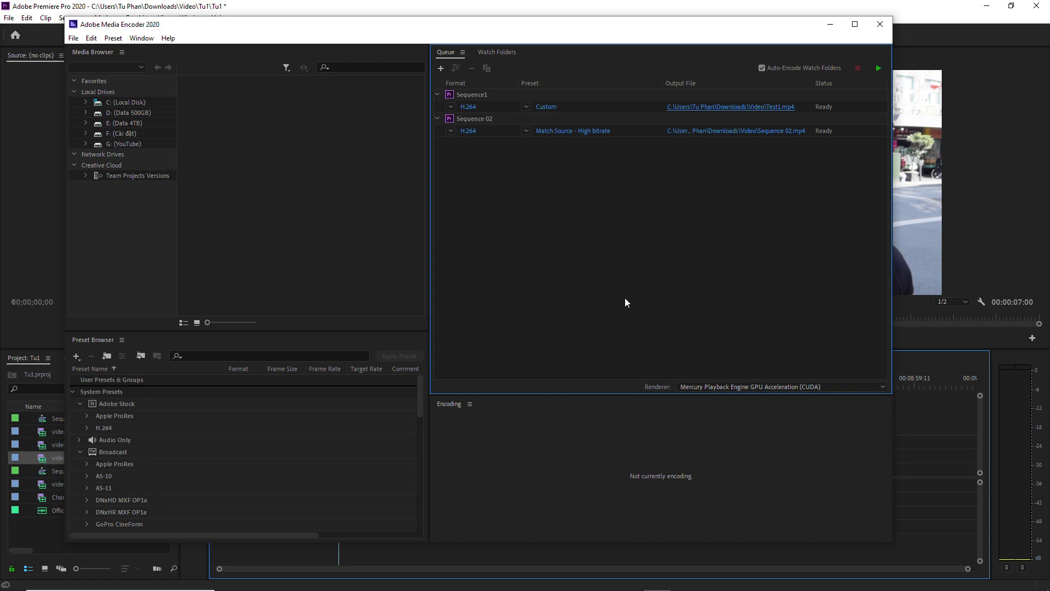
{"action": "right_click", "coordinate": [771, 581]}
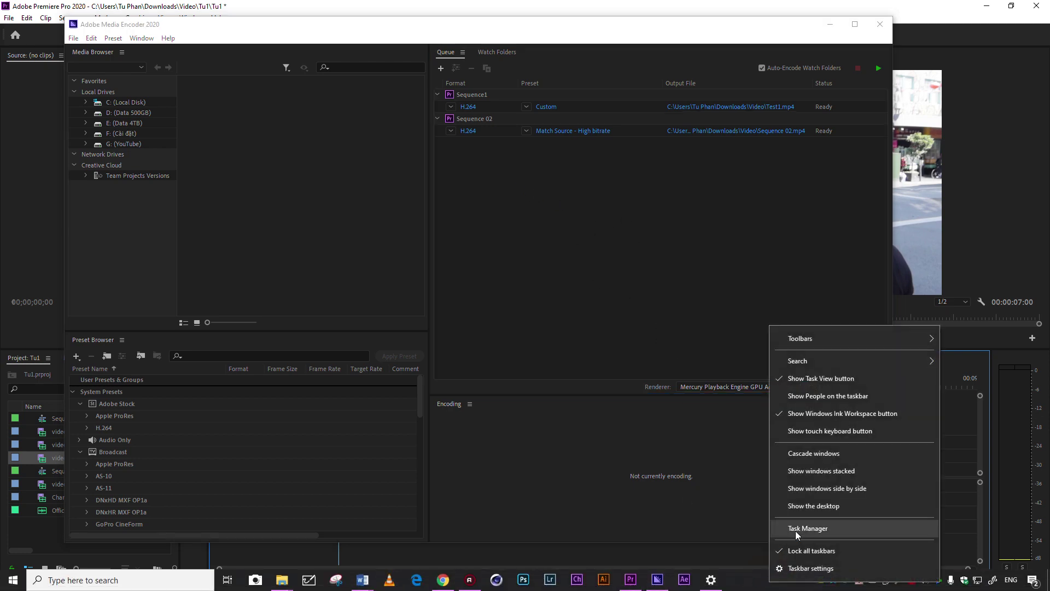
{"action": "left_click", "coordinate": [826, 529]}
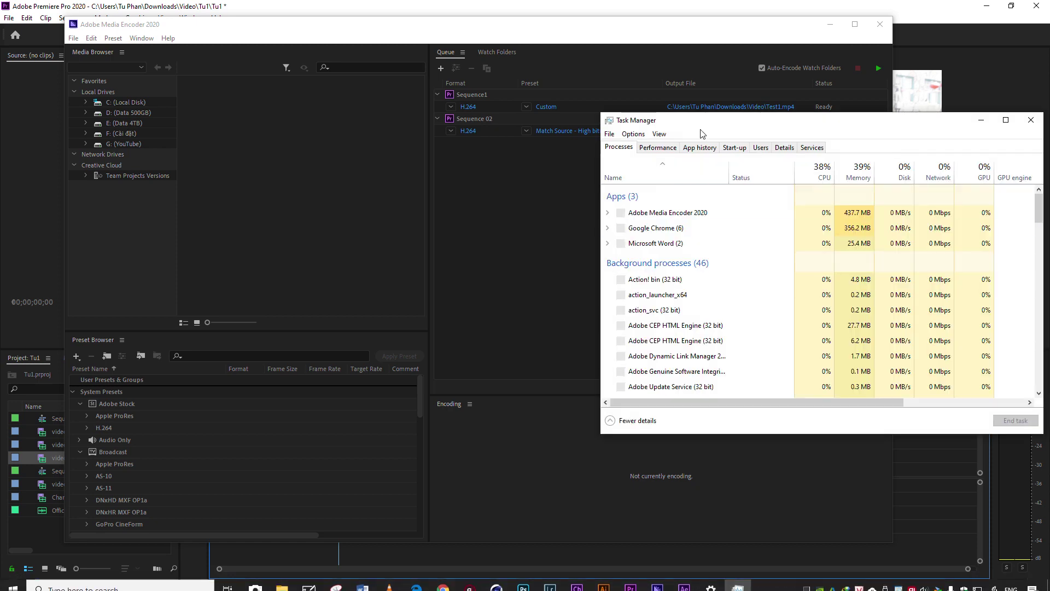
{"action": "left_click_drag", "start_coordinate": [702, 121], "coordinate": [557, 156]}
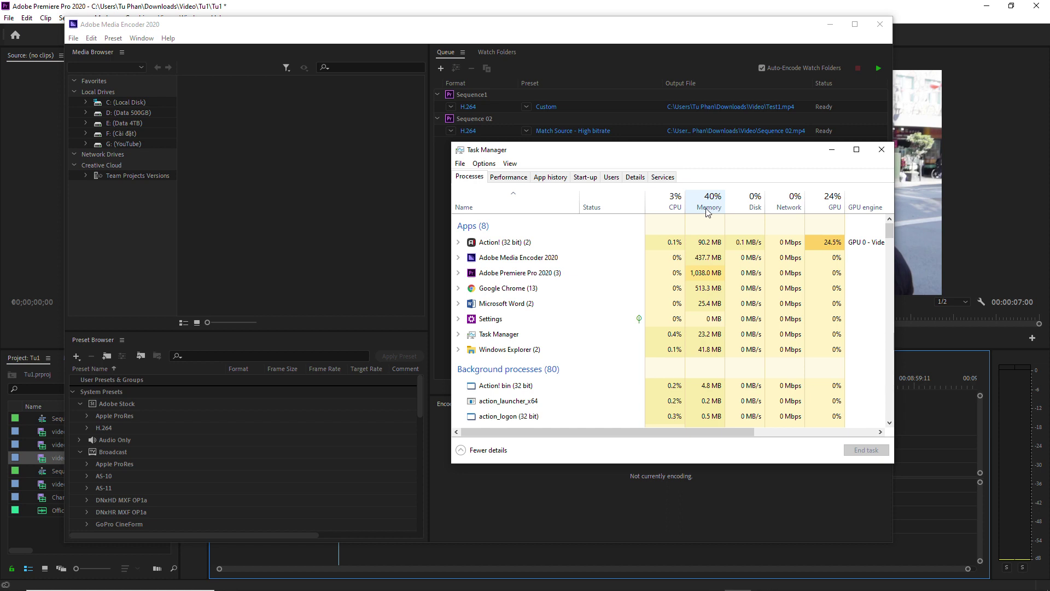
{"action": "left_click", "coordinate": [881, 150]}
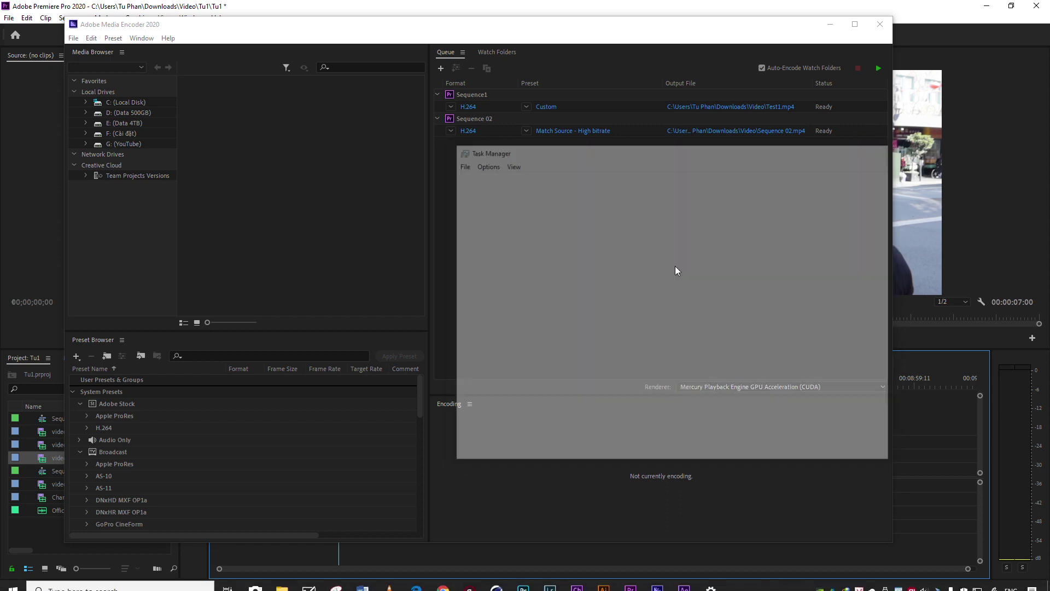